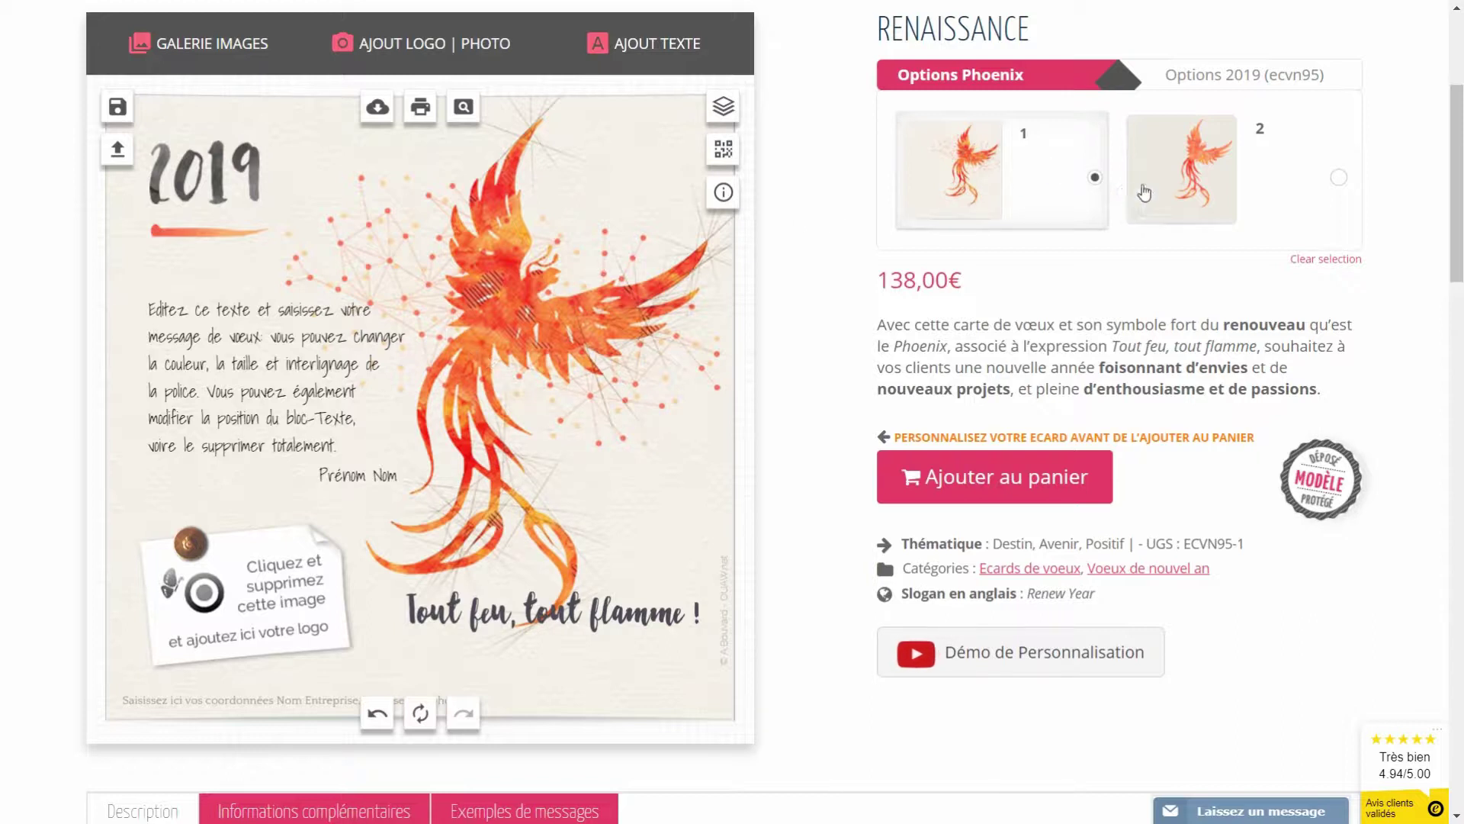
- Keep the dotted-network phoenix variant and delete the sticker's placeholder logo
click(1179, 183)
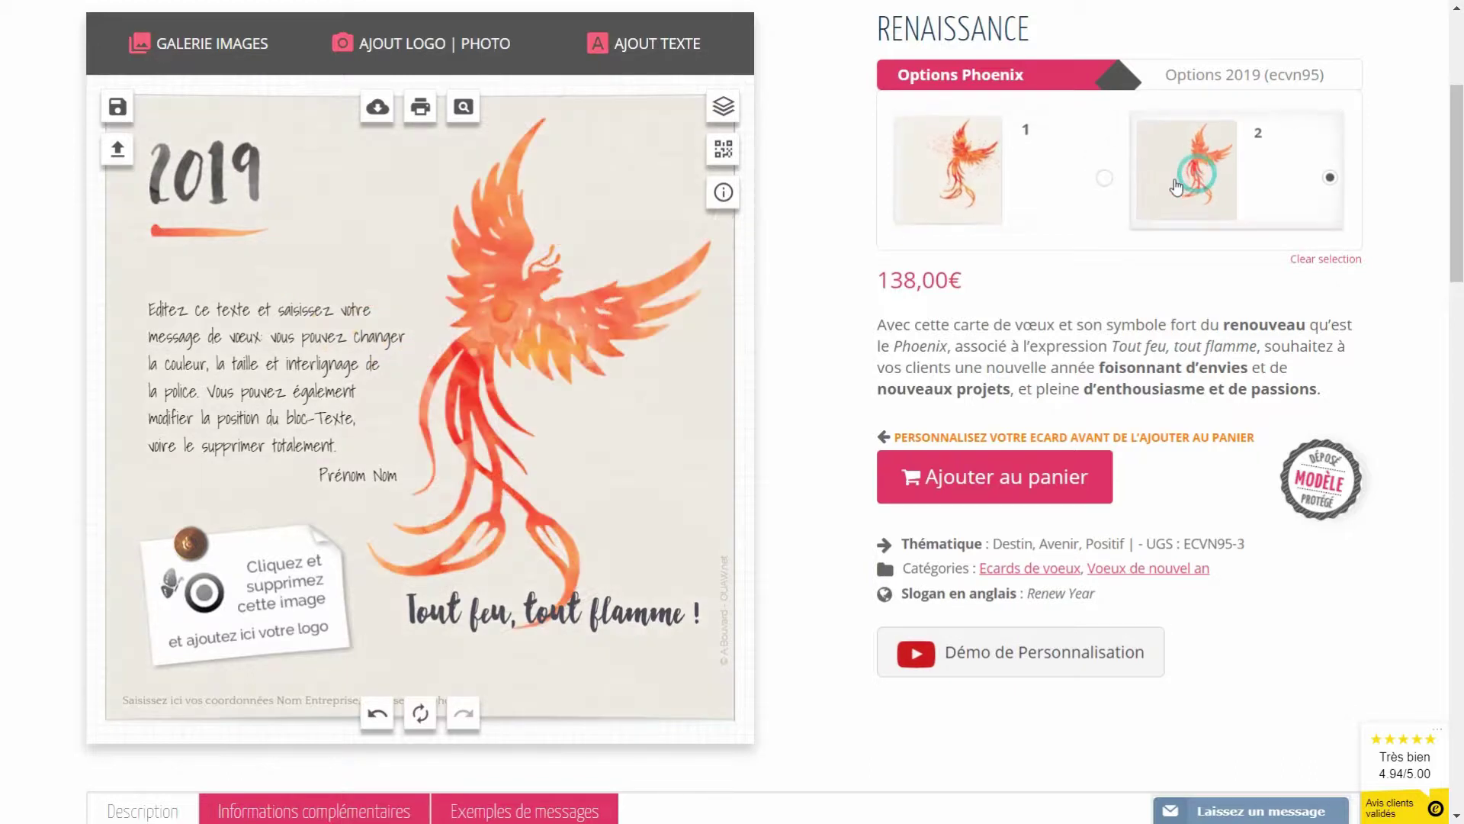
click(970, 192)
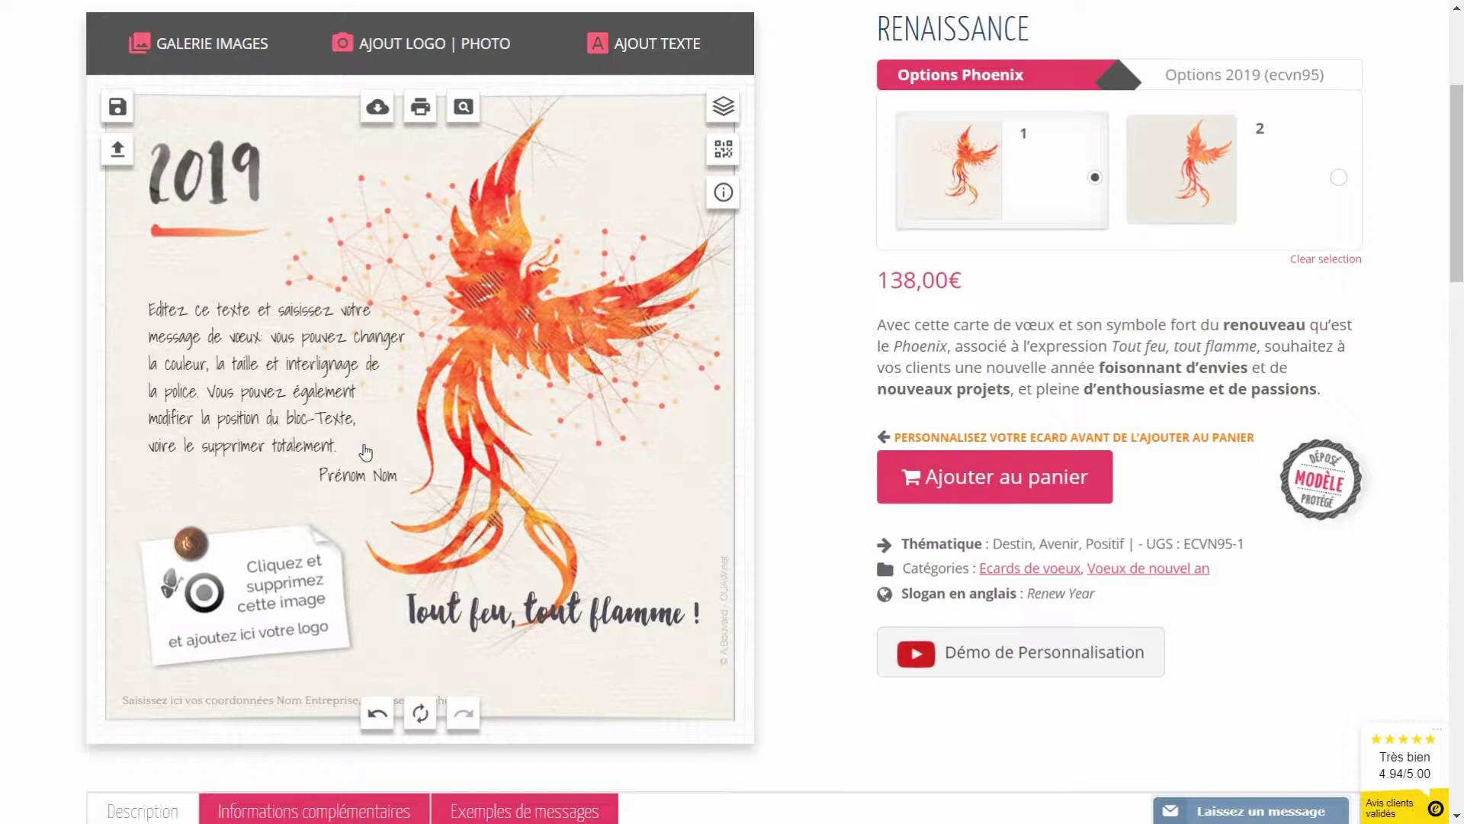
click(281, 587)
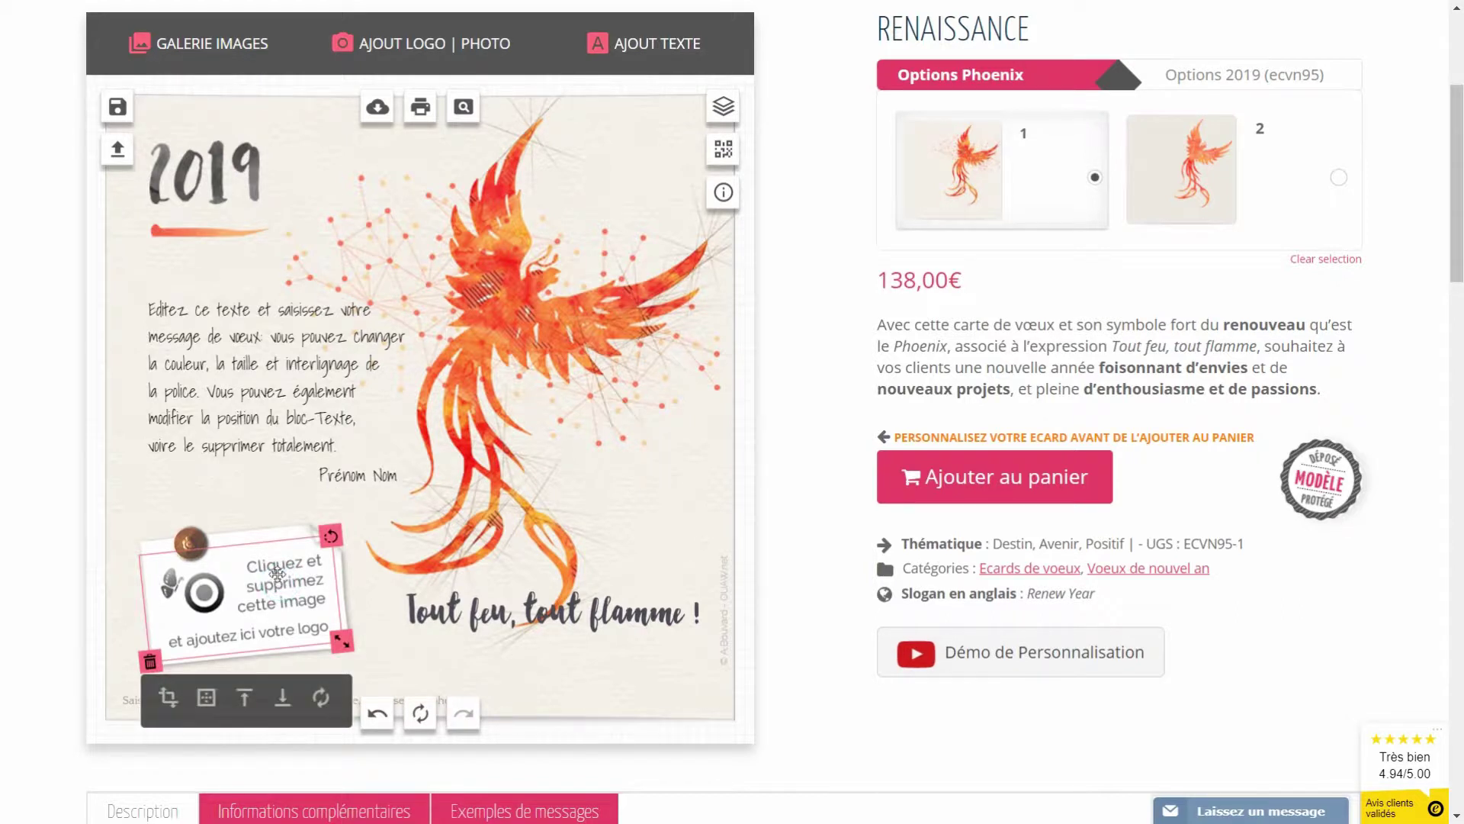
scroll(276, 576, down, 2)
scroll(170, 577, up, 1)
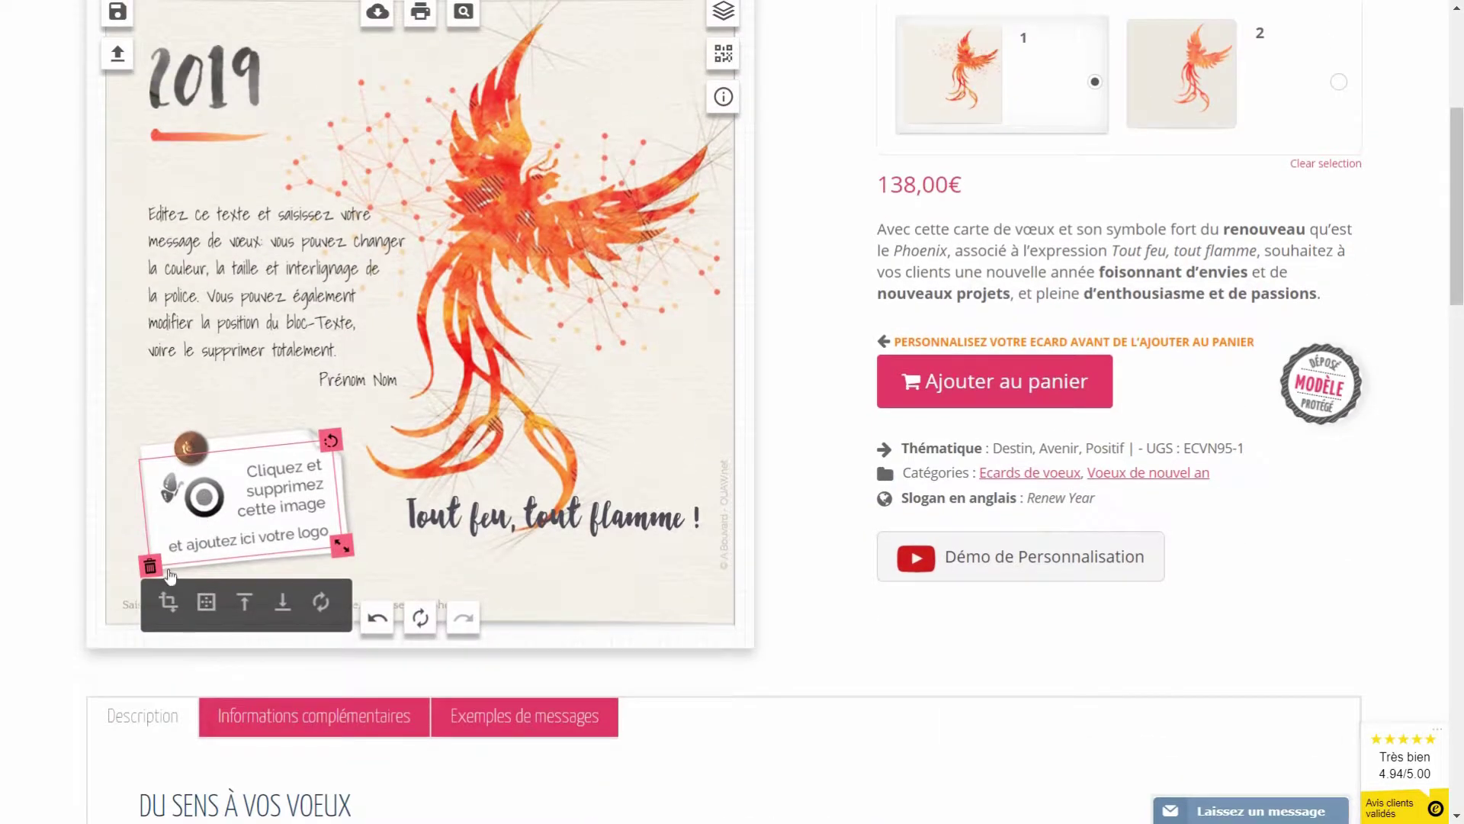
click(149, 567)
scroll(442, 511, up, 2)
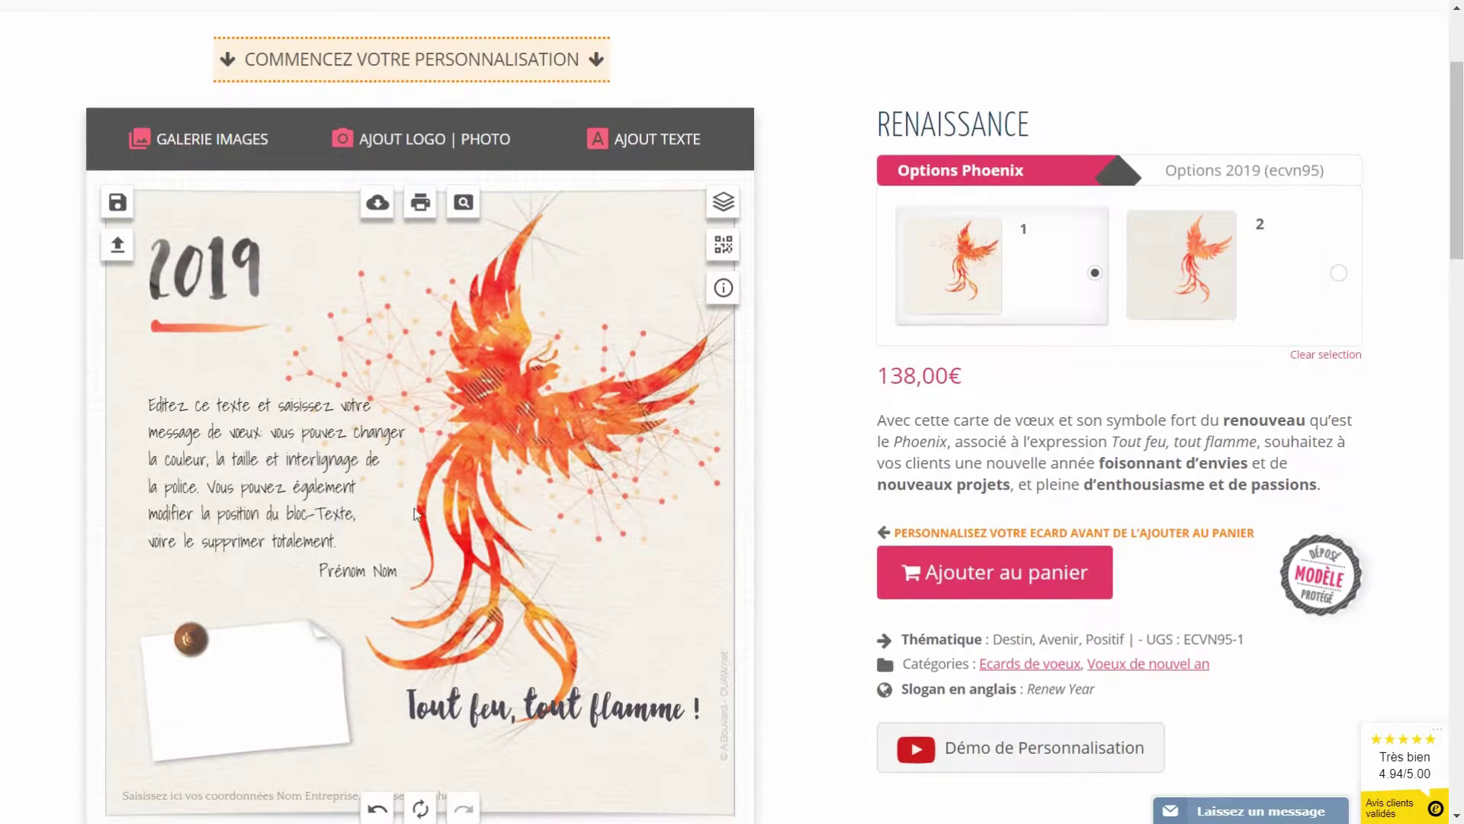
- Upload print-et-web.jpg as a logo onto the card
click(419, 145)
click(731, 265)
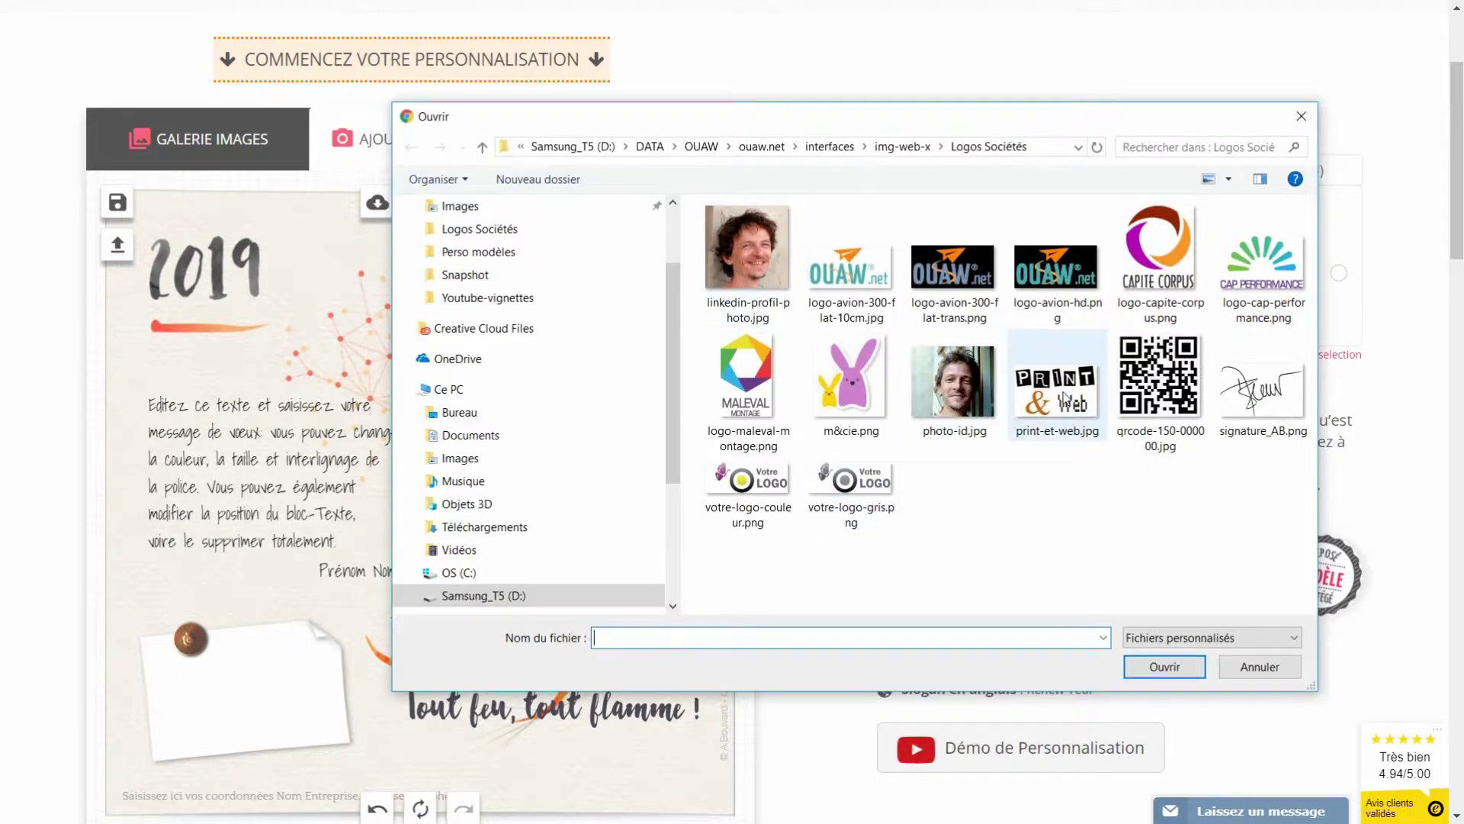
click(1063, 398)
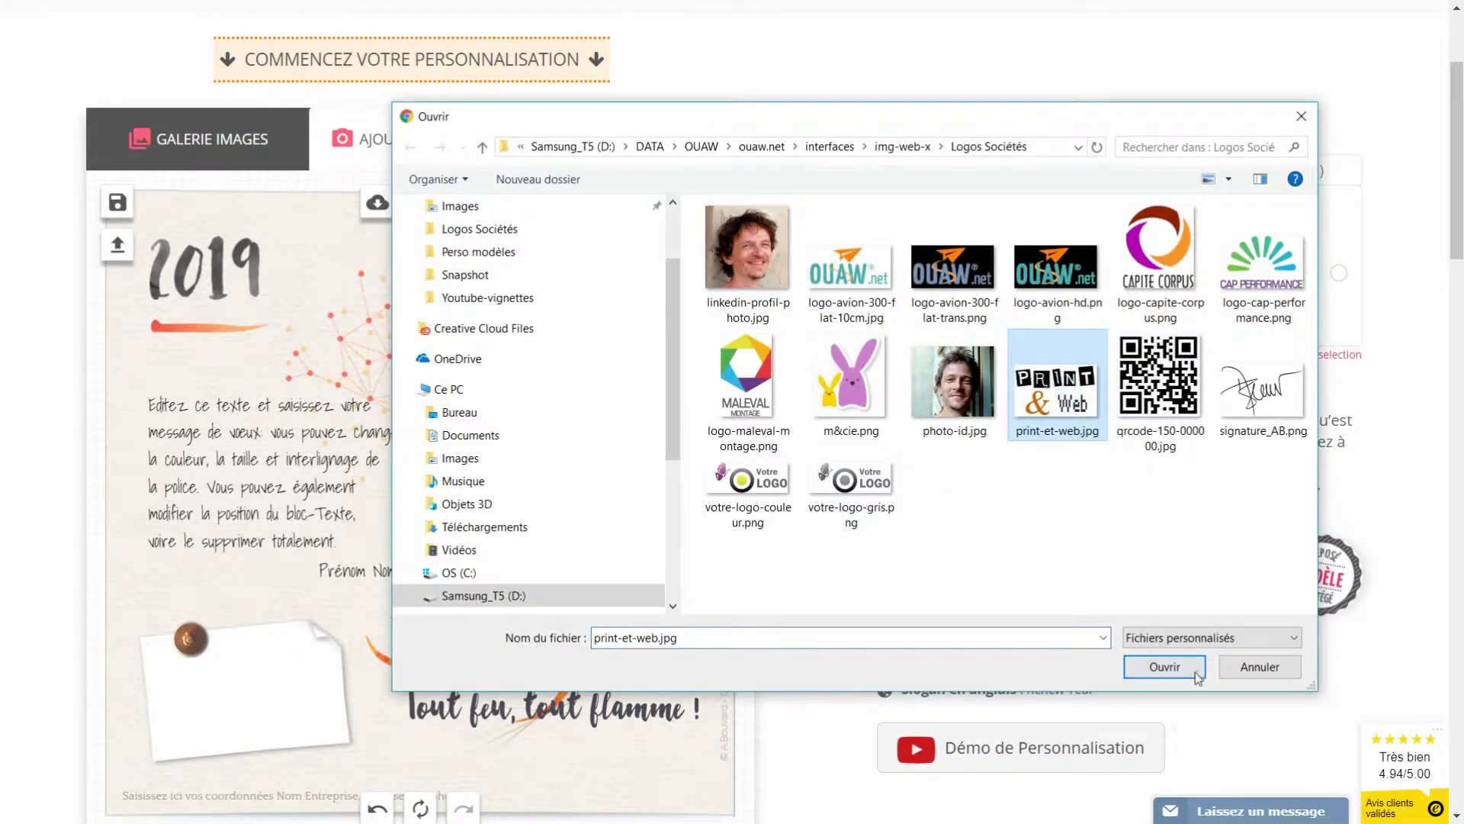
click(1164, 666)
scroll(506, 419, down, 1)
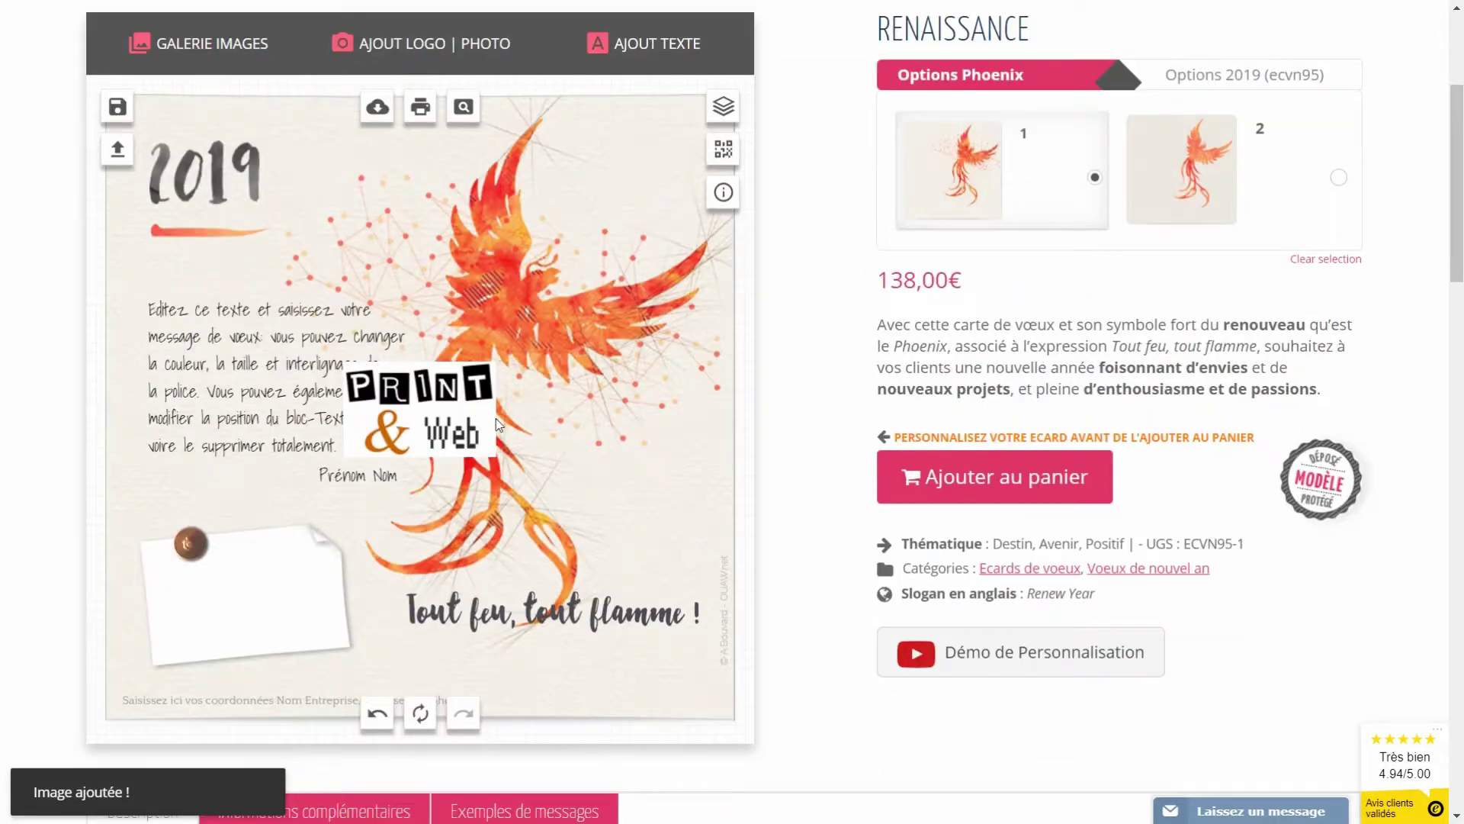
- Place the PRINT & Web logo on the note behind the pin, tilt and enlarge it, then delete it
click(425, 423)
drag(425, 424, 243, 587)
click(244, 584)
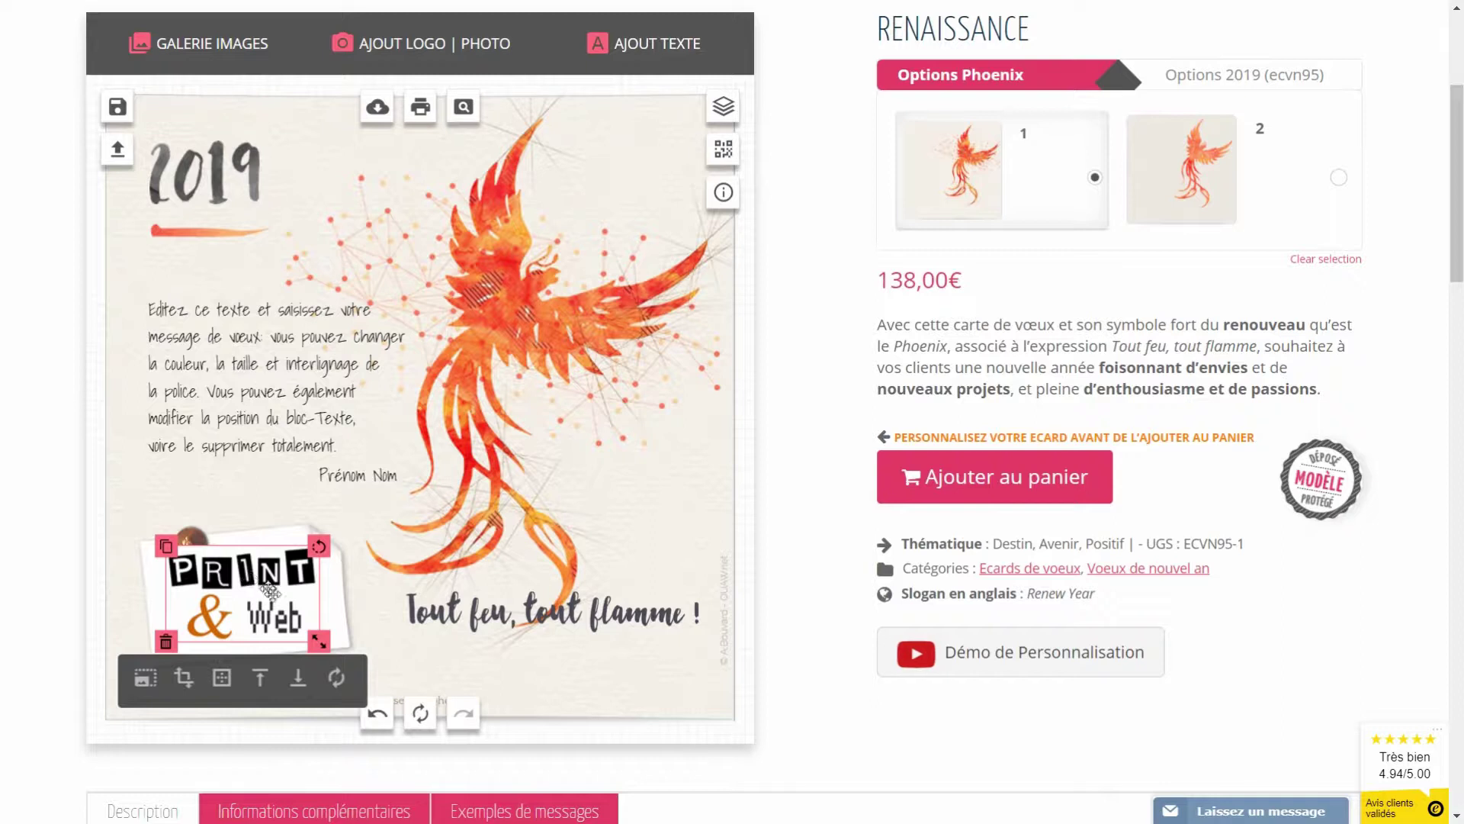
click(300, 679)
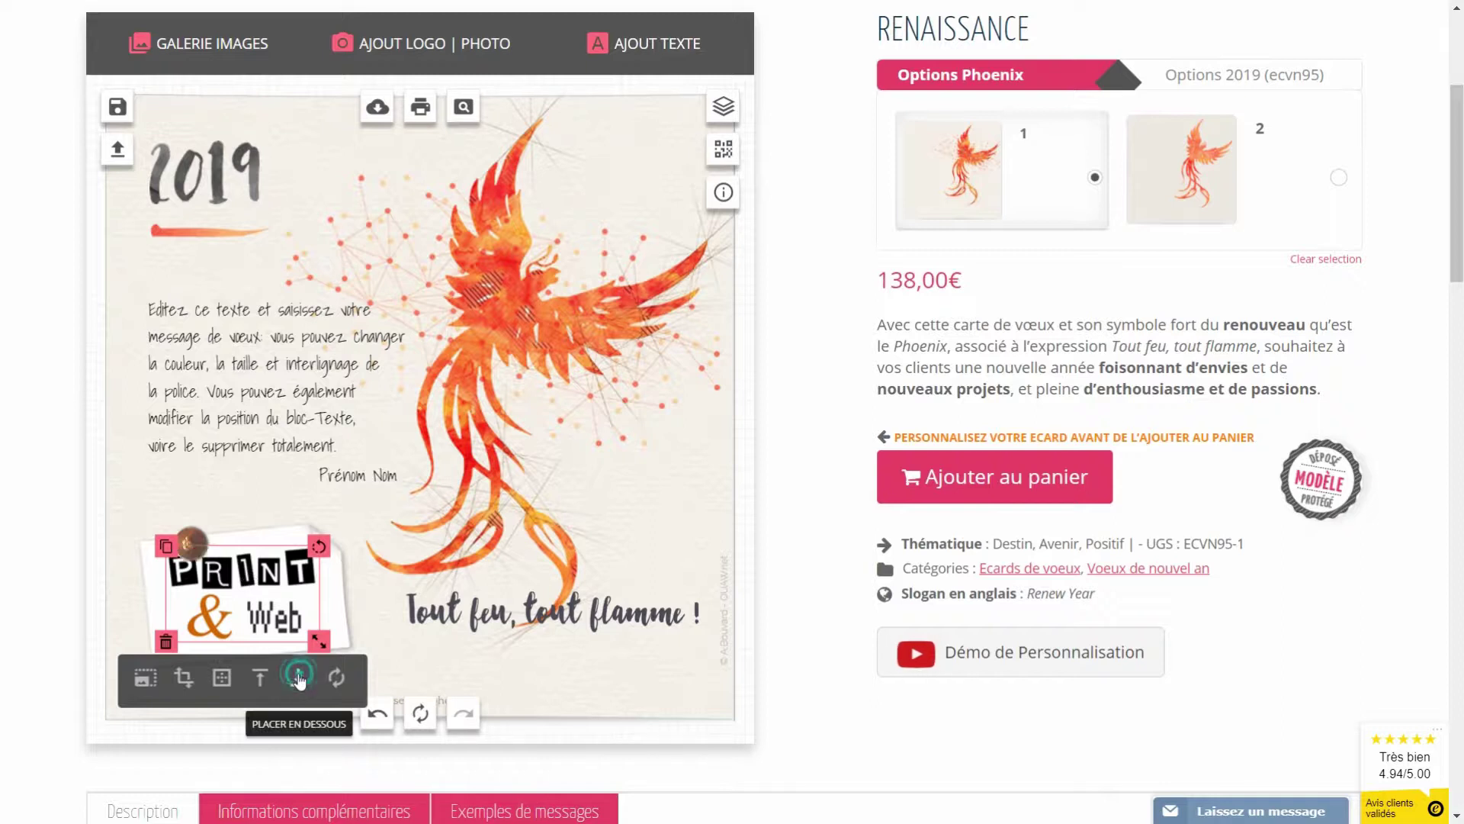
drag(317, 546, 305, 540)
drag(322, 632, 323, 634)
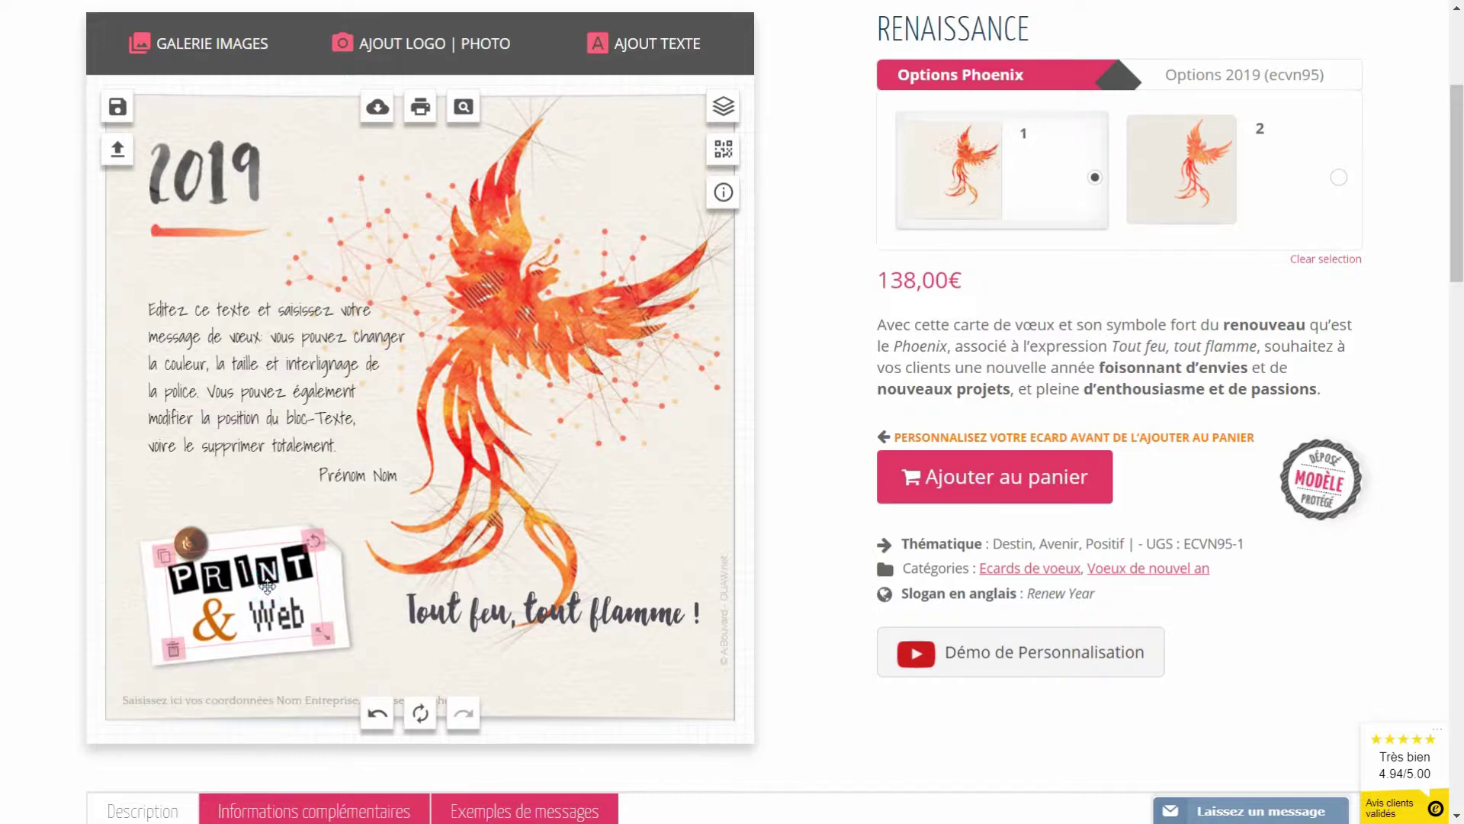
click(174, 650)
- Upload logo-maleval-montage.png onto the card and move it toward the slogan
click(450, 44)
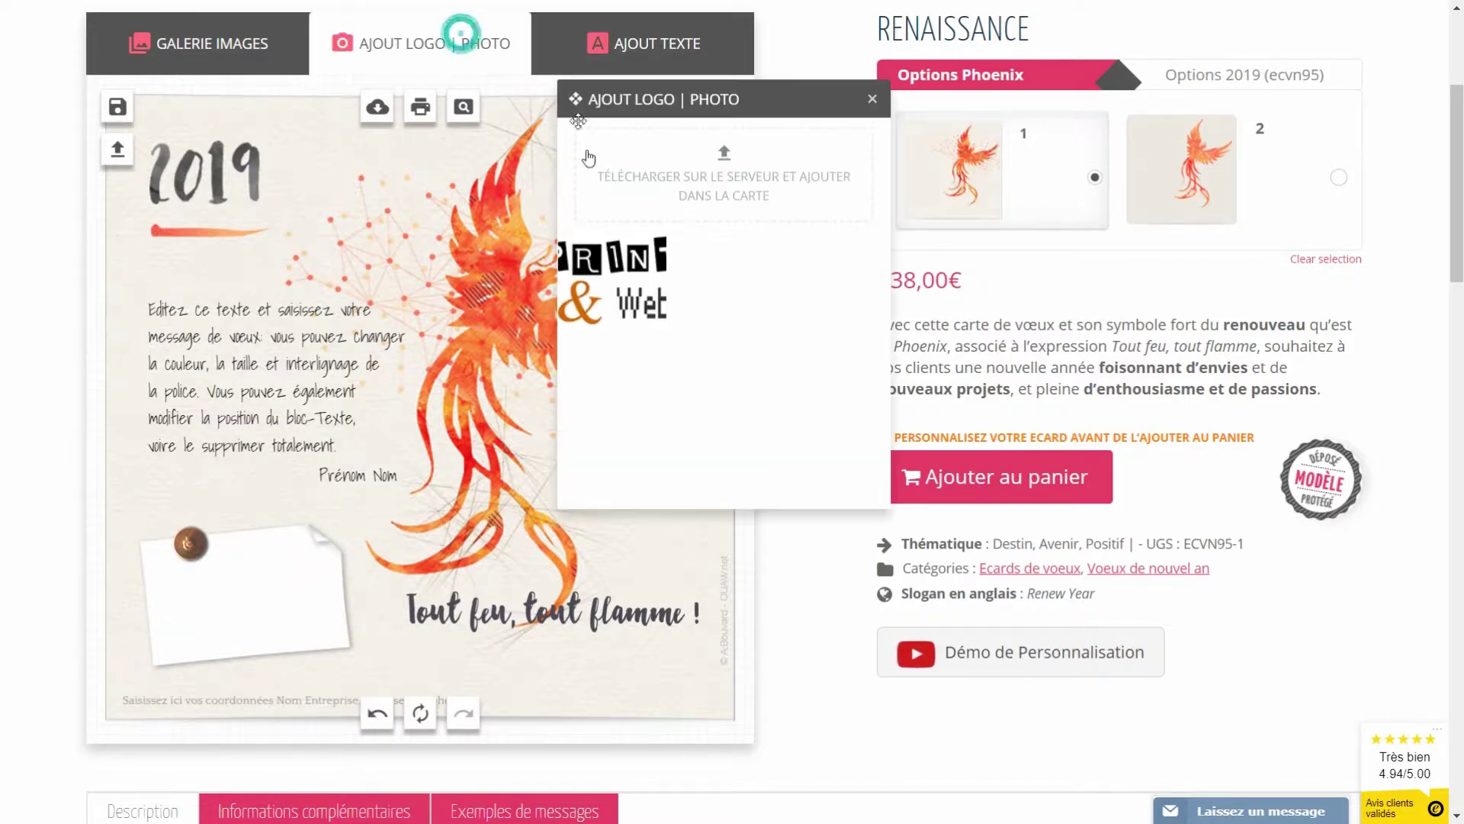
click(724, 157)
click(746, 388)
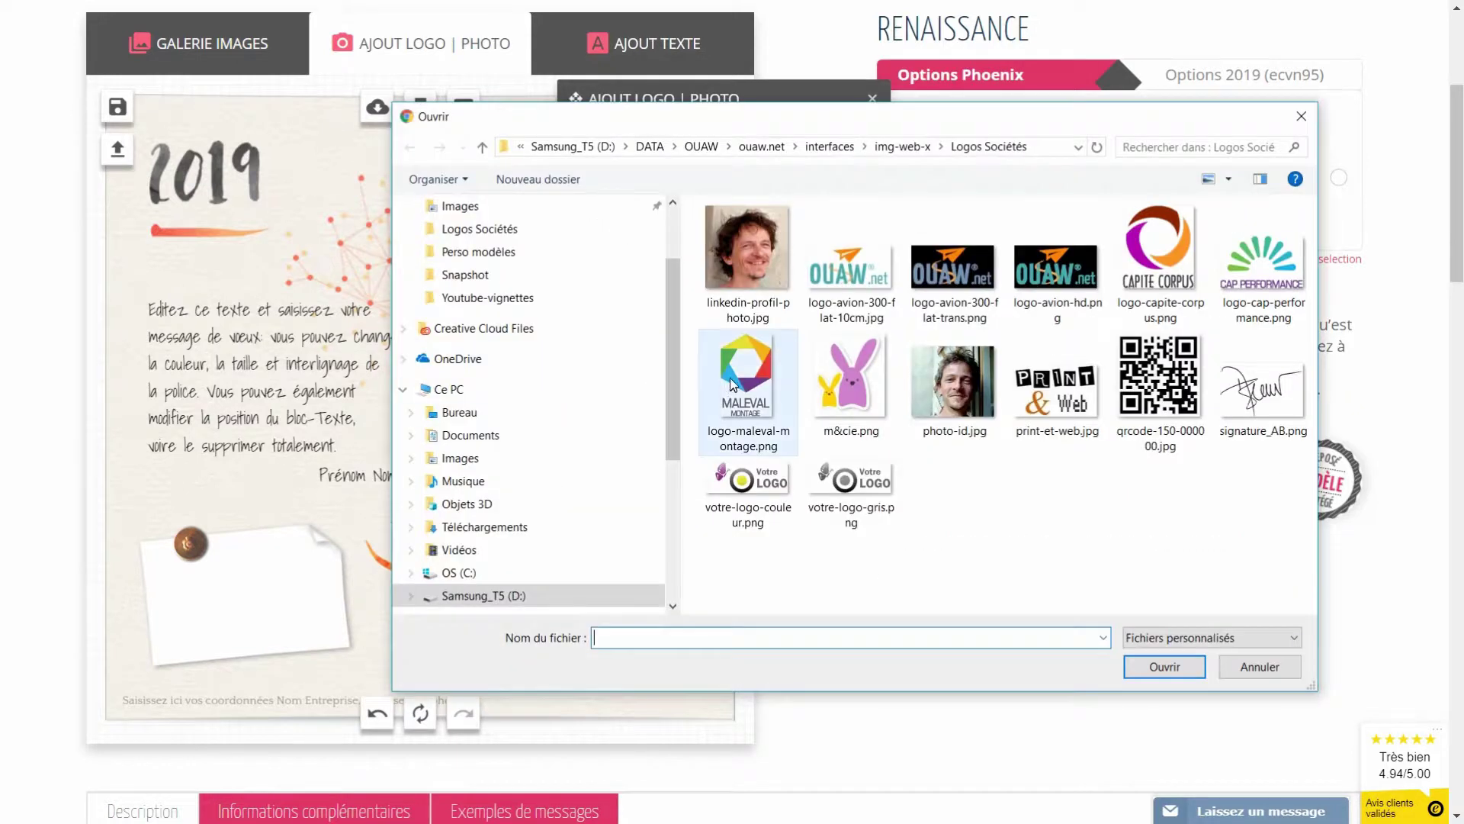
click(1165, 667)
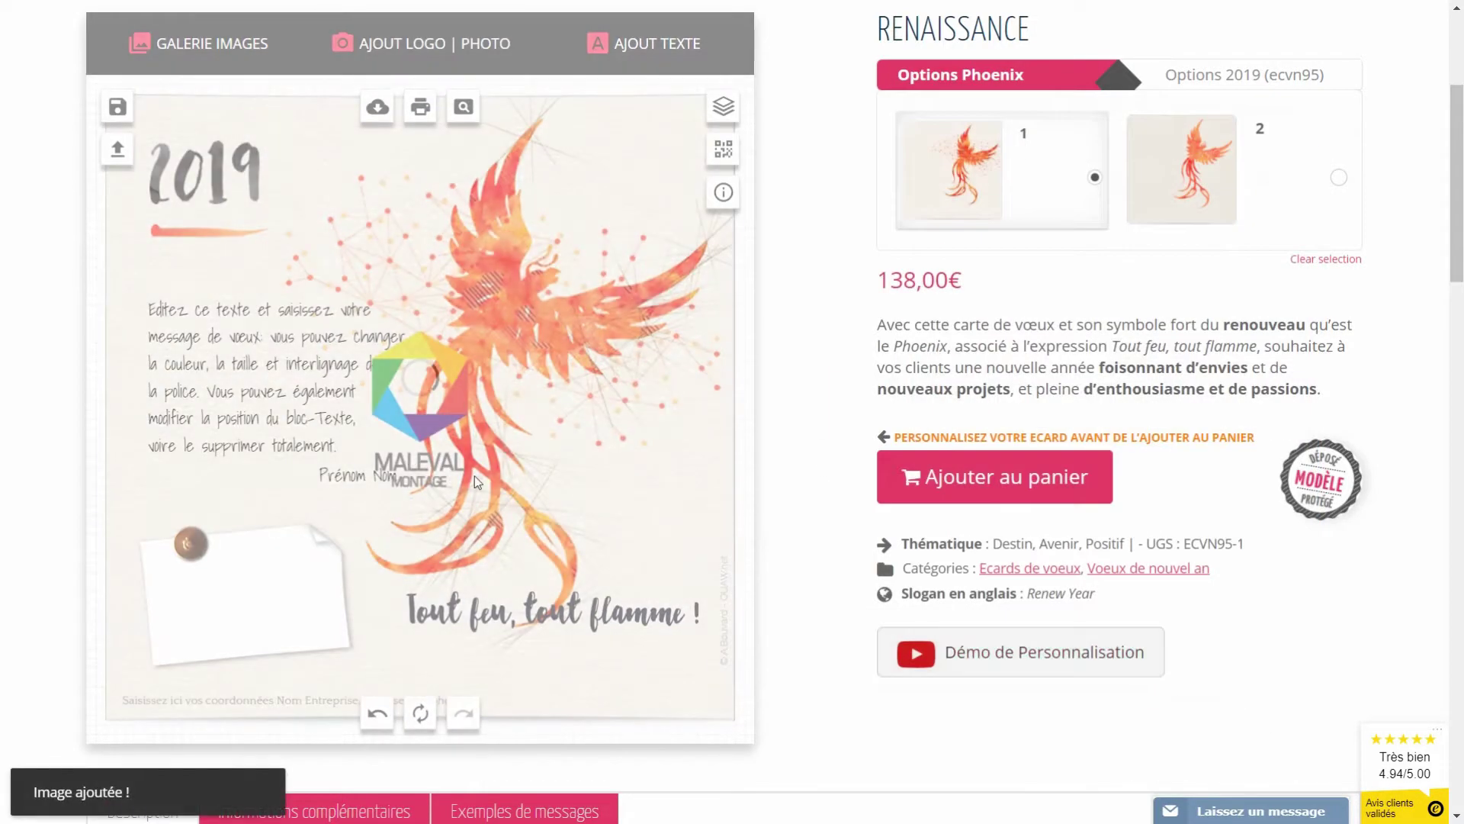
drag(344, 479, 456, 605)
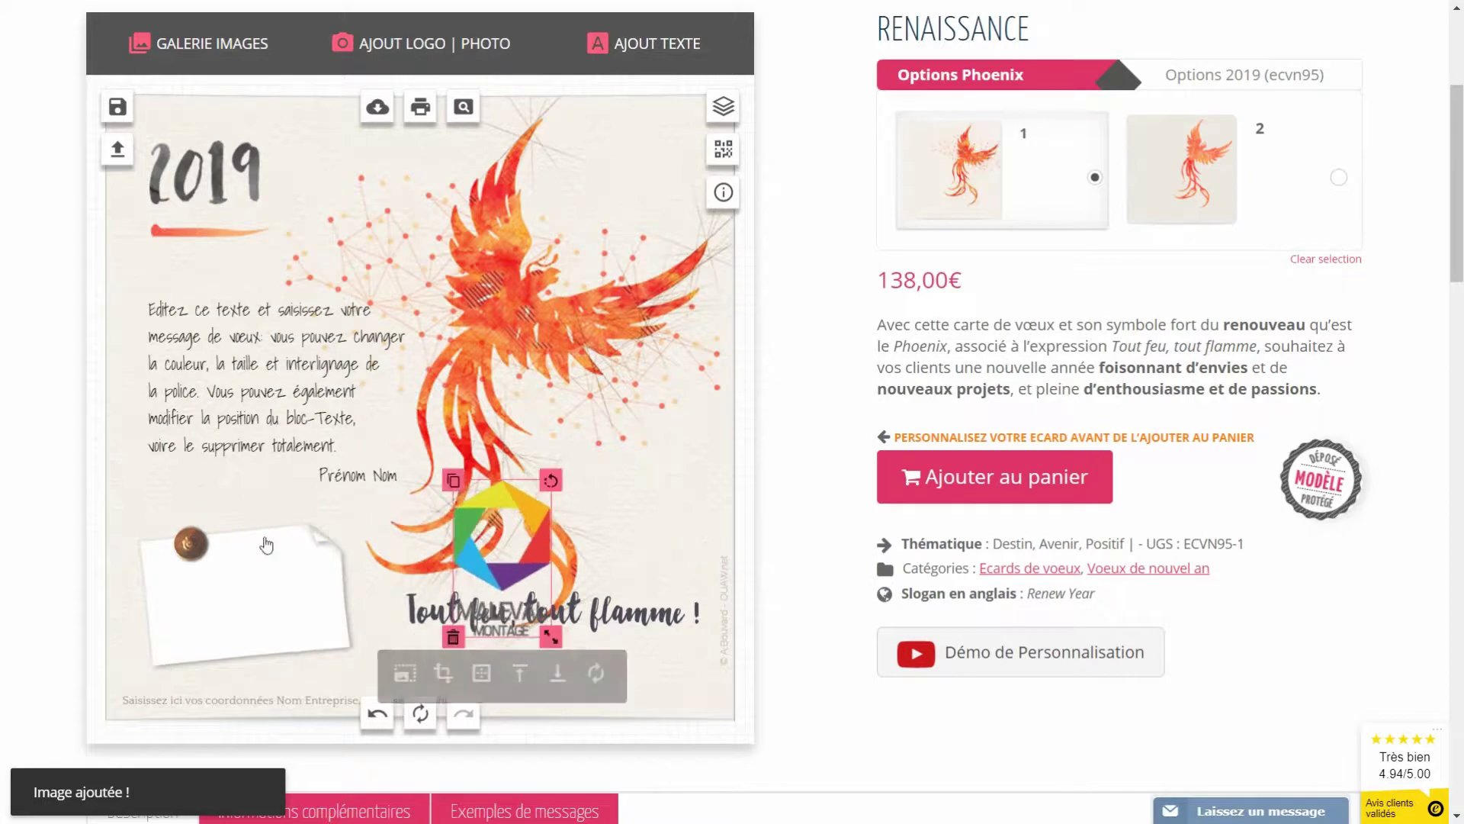
- Turn the white note upright, shorten it, shift it left and pin its top-left corner
click(200, 543)
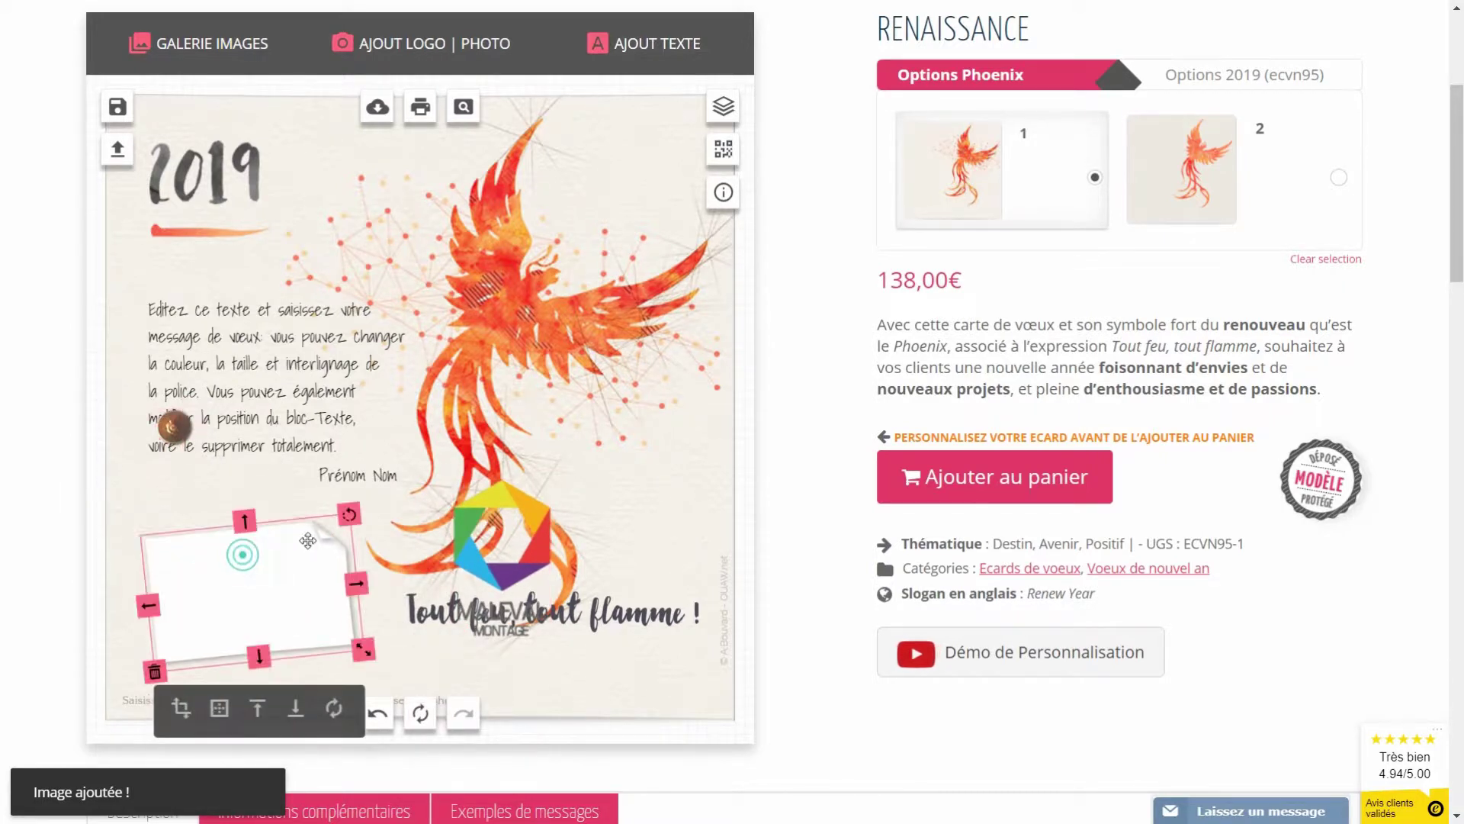
drag(339, 513, 171, 498)
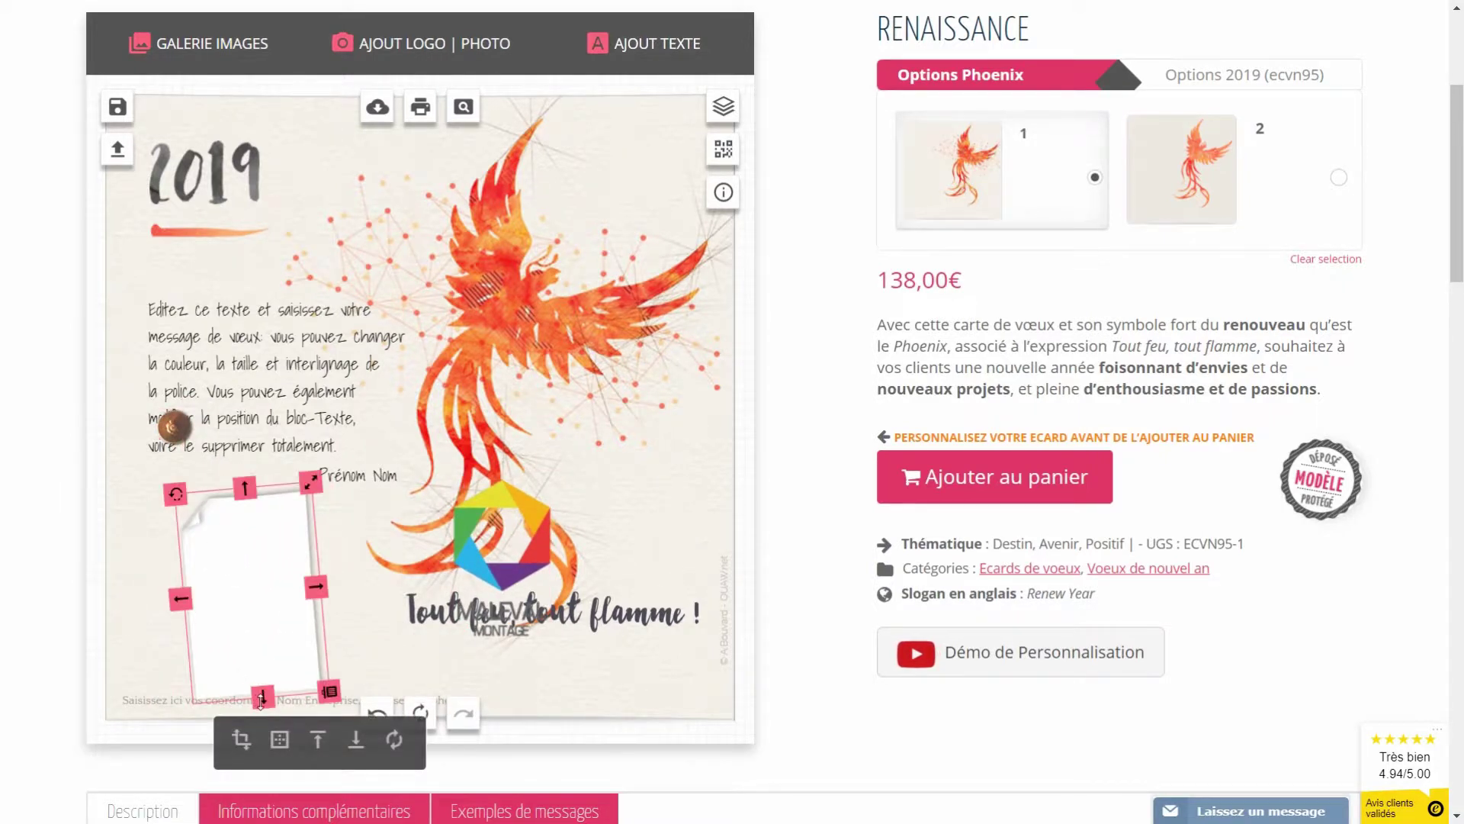
drag(261, 681, 259, 661)
drag(235, 587, 208, 588)
click(174, 426)
drag(174, 425, 186, 496)
- Move the MALEVAL logo onto the note, reduce its tilt, shrink it and layer it behind the pin
drag(501, 543, 217, 585)
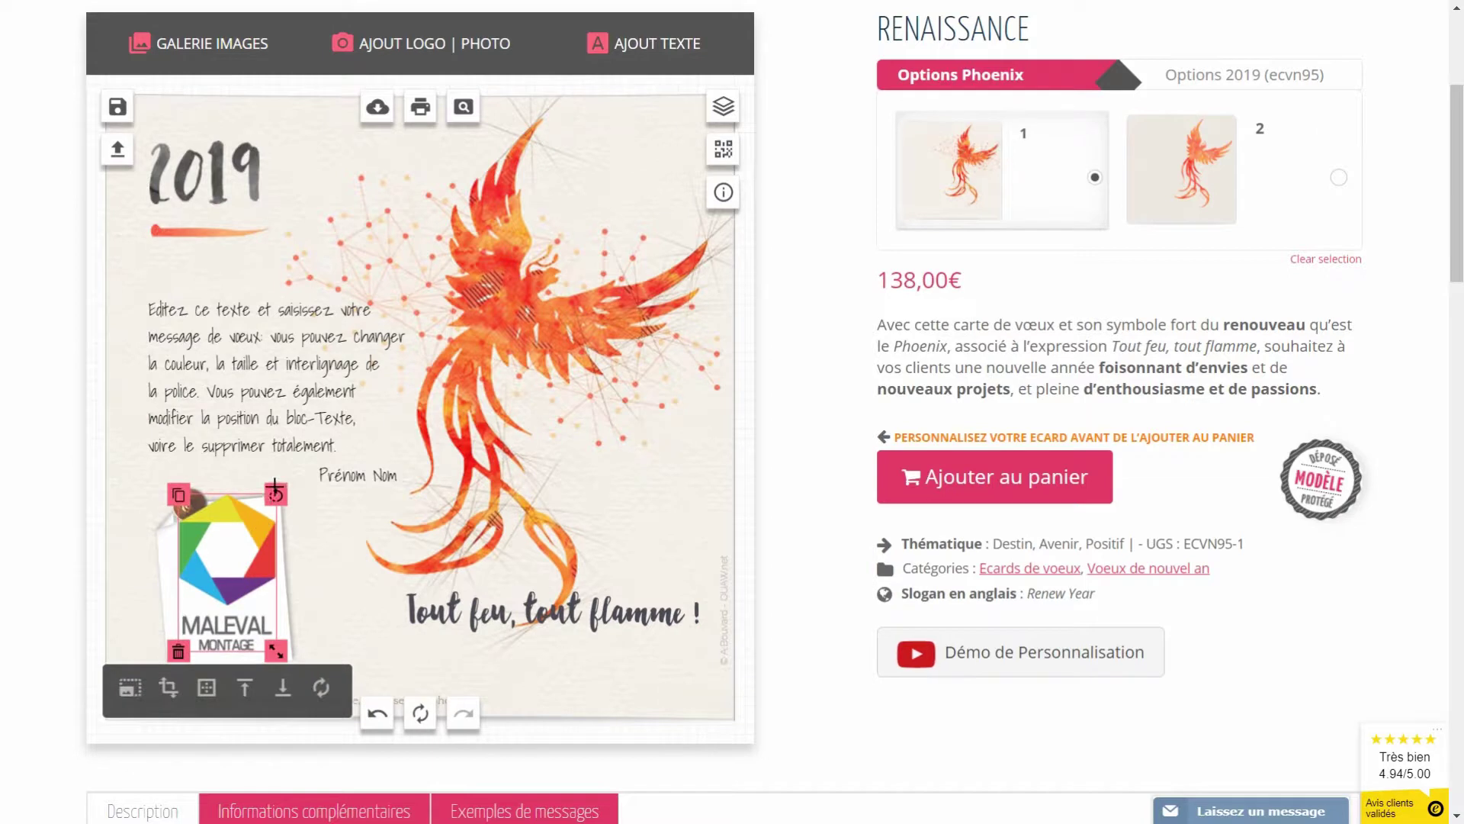
drag(264, 486, 272, 496)
drag(271, 635, 266, 629)
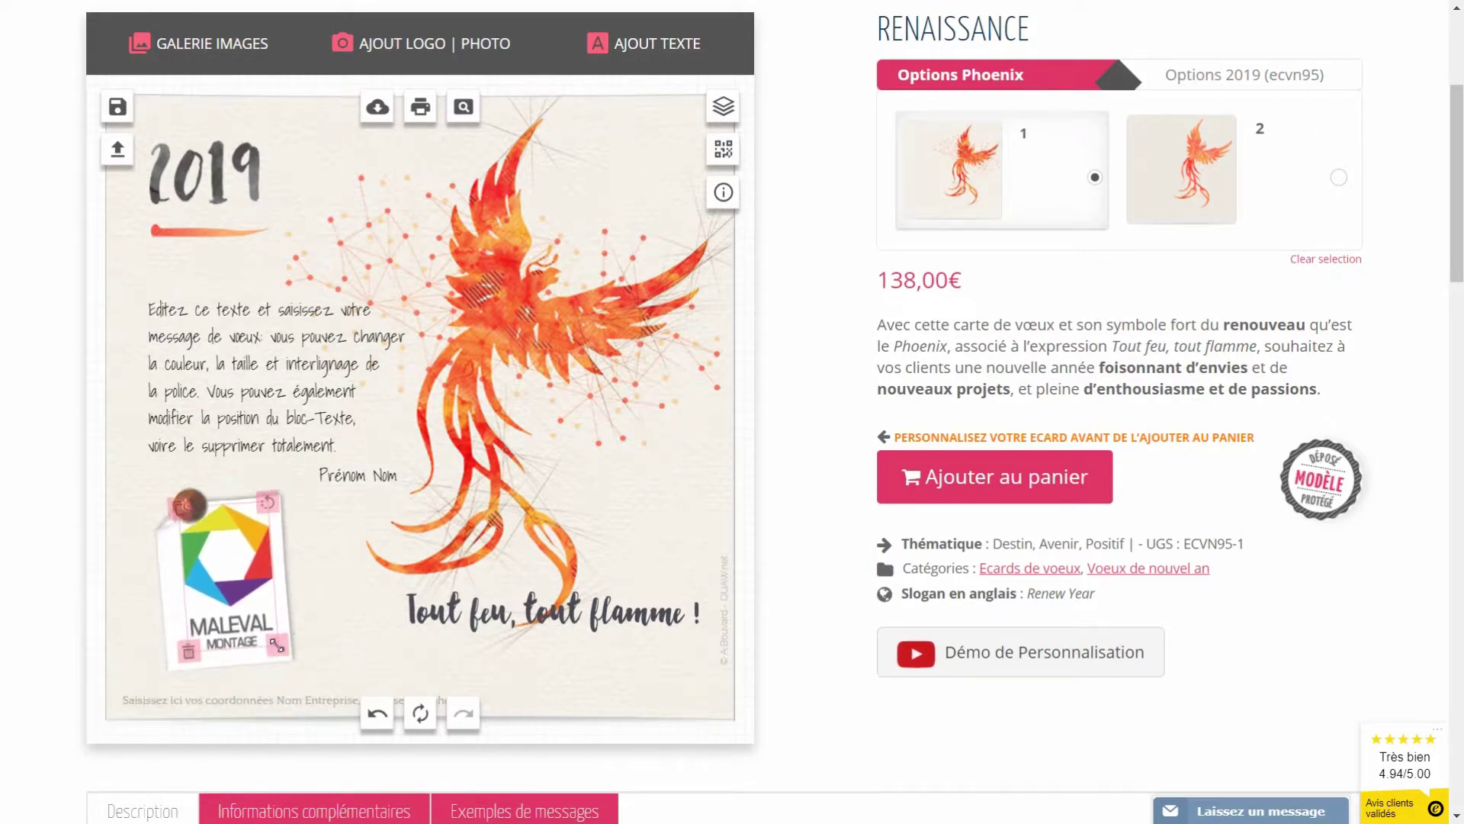
click(291, 691)
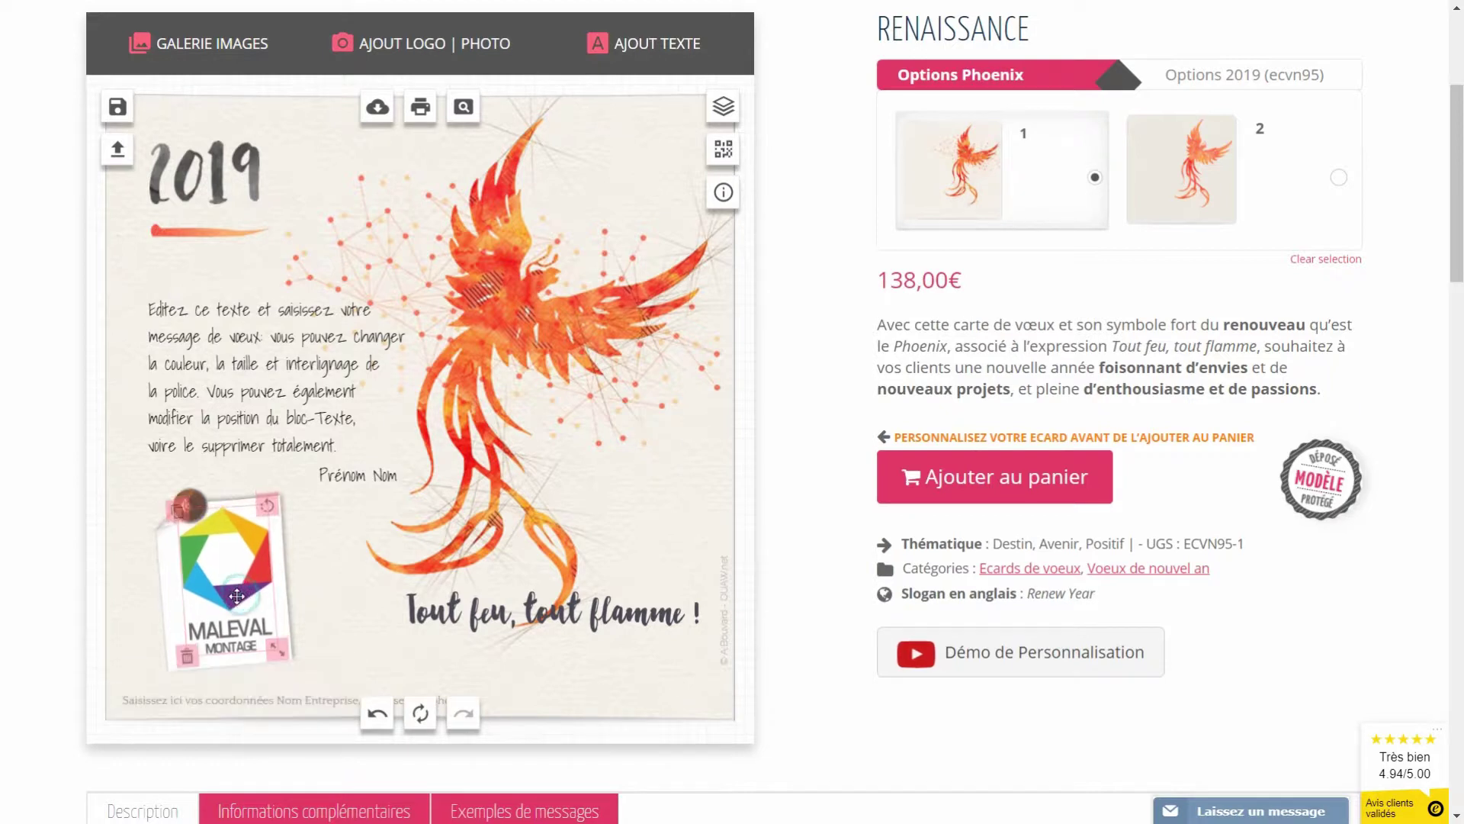
click(335, 607)
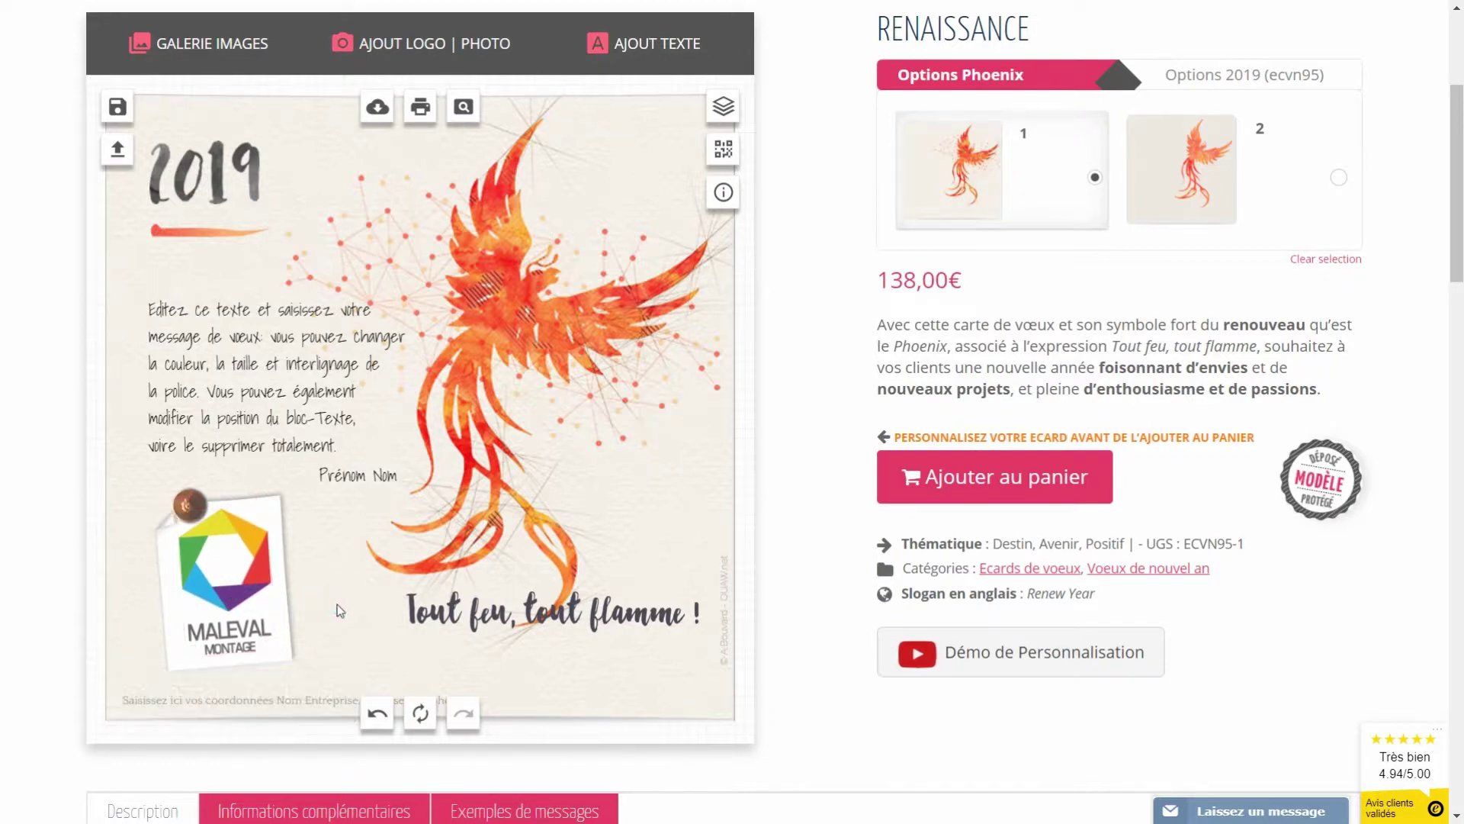
click(276, 514)
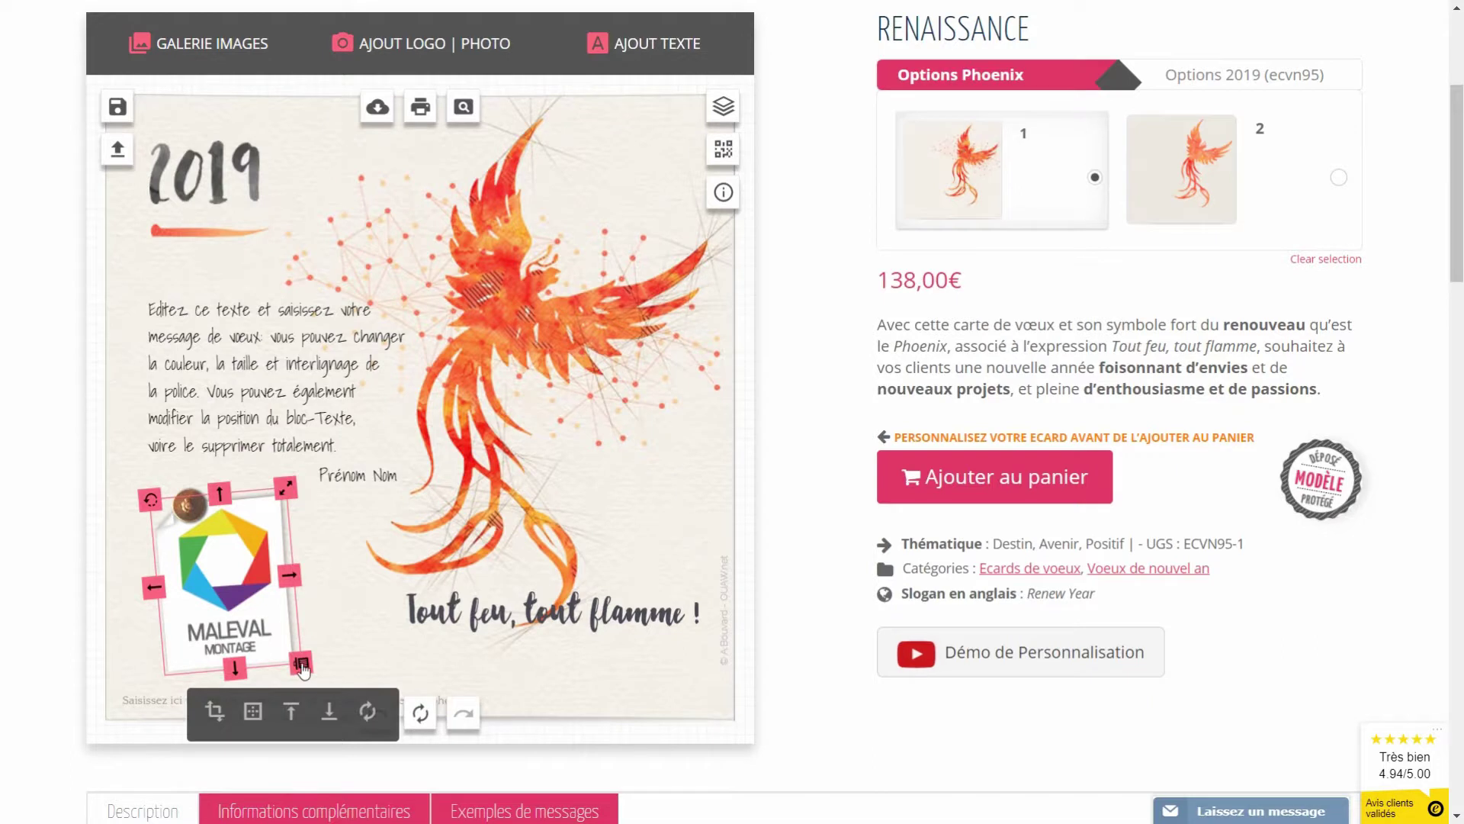
click(297, 669)
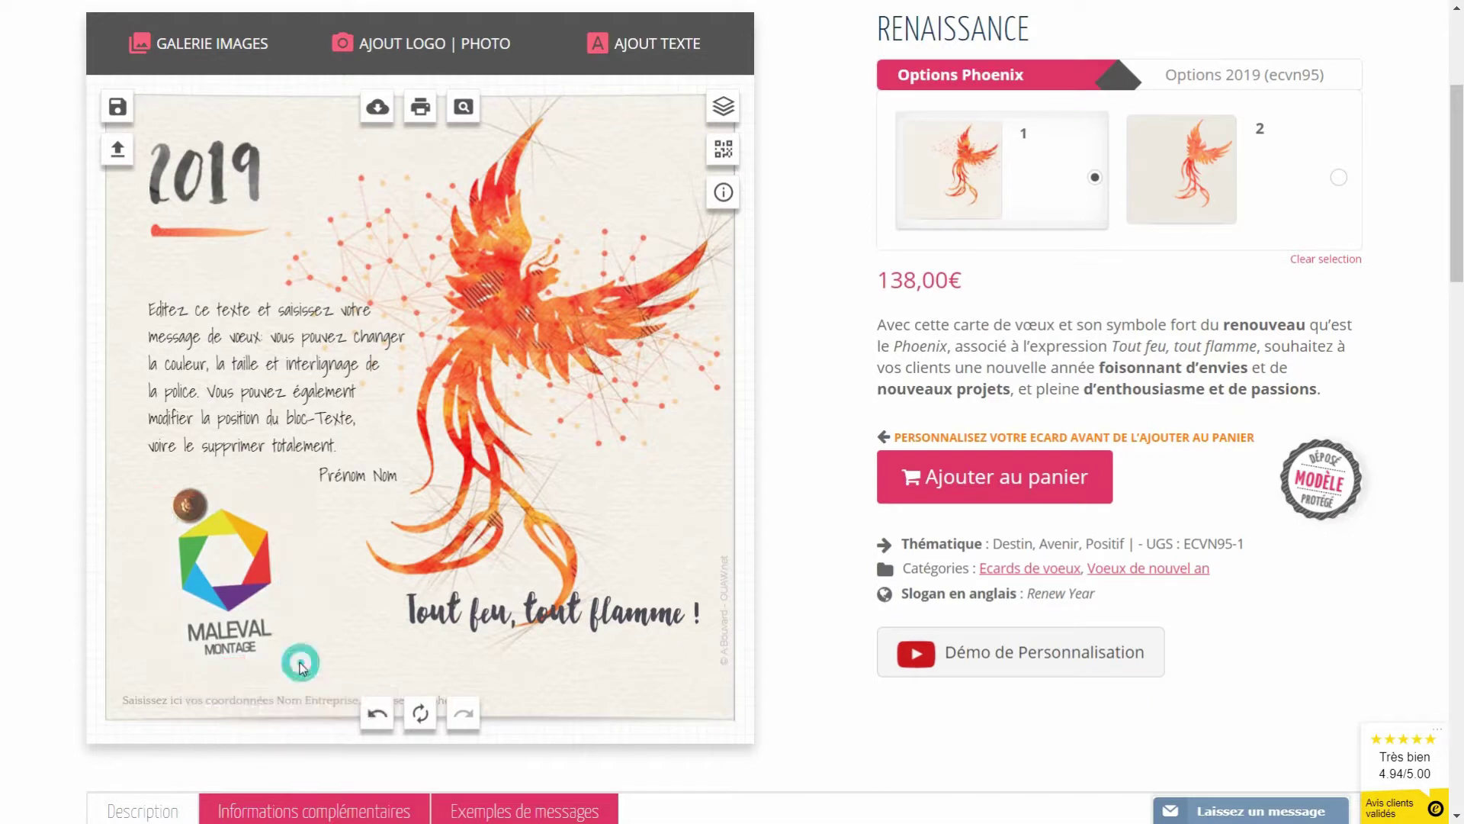
- Add the white square post-it at lower left, behind the MALEVAL logo, slightly tilted
click(213, 57)
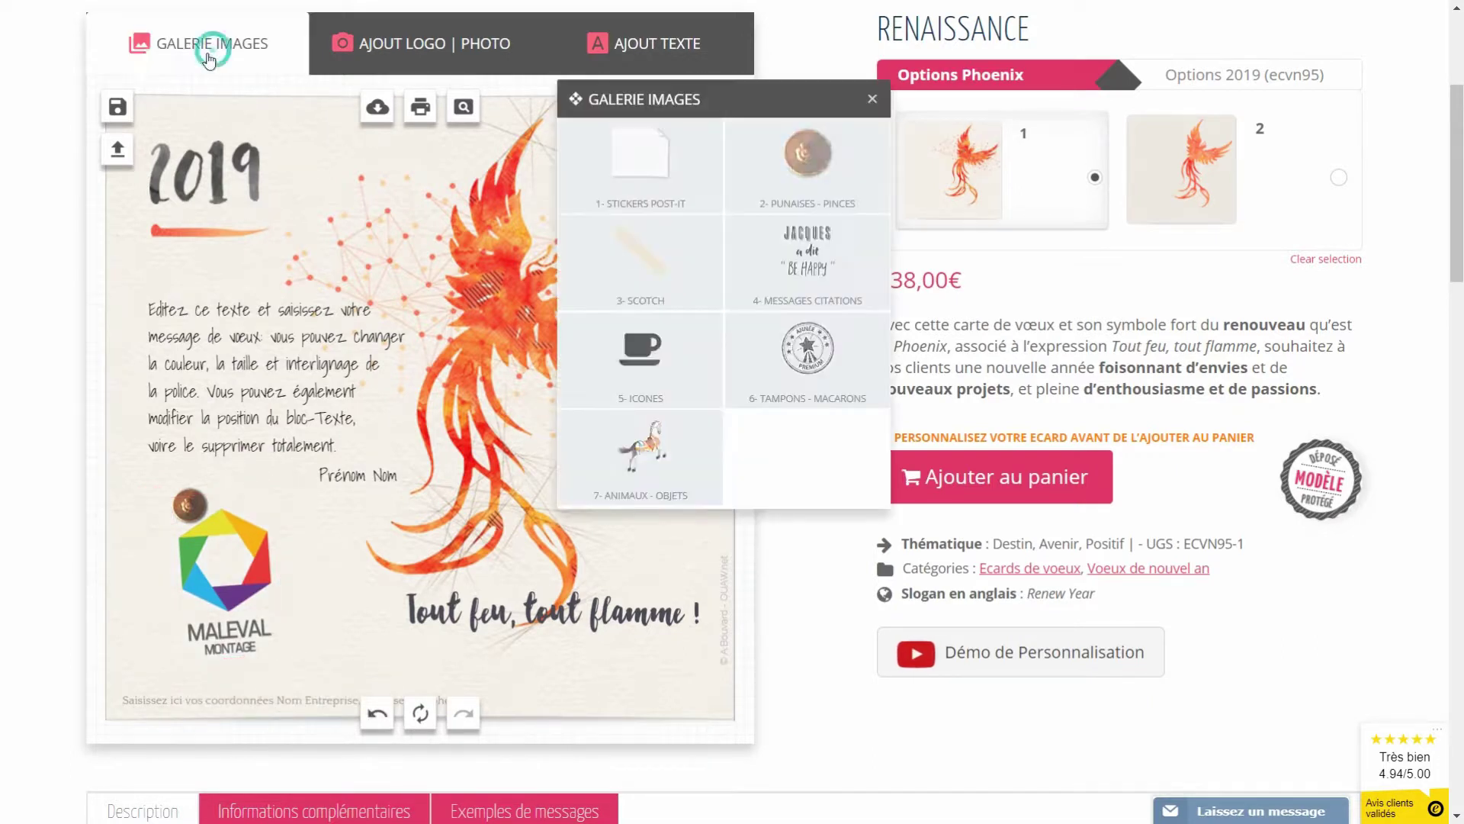
click(636, 178)
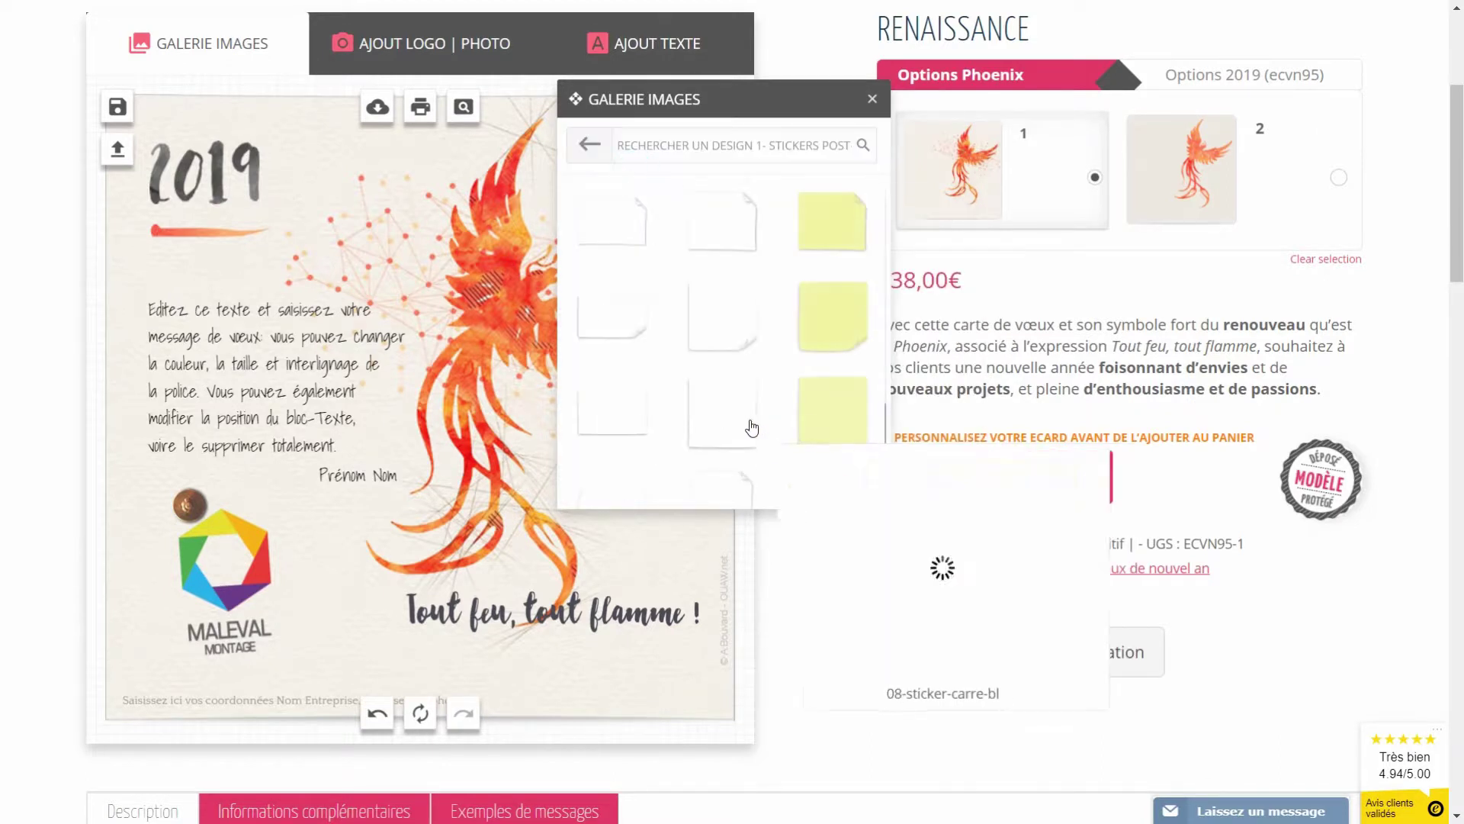
click(709, 419)
drag(392, 432, 213, 574)
click(302, 696)
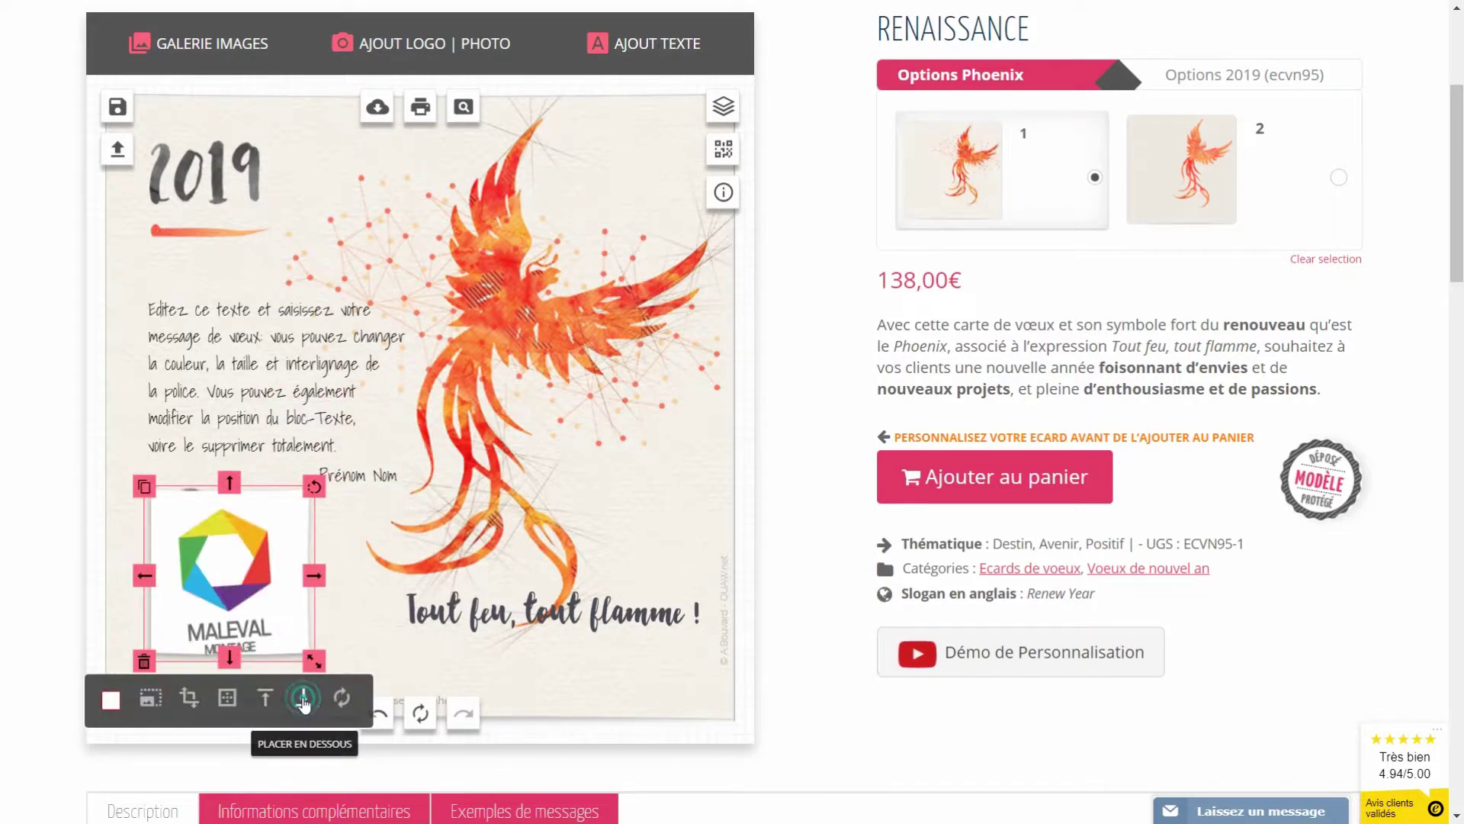
drag(313, 479, 284, 518)
click(347, 577)
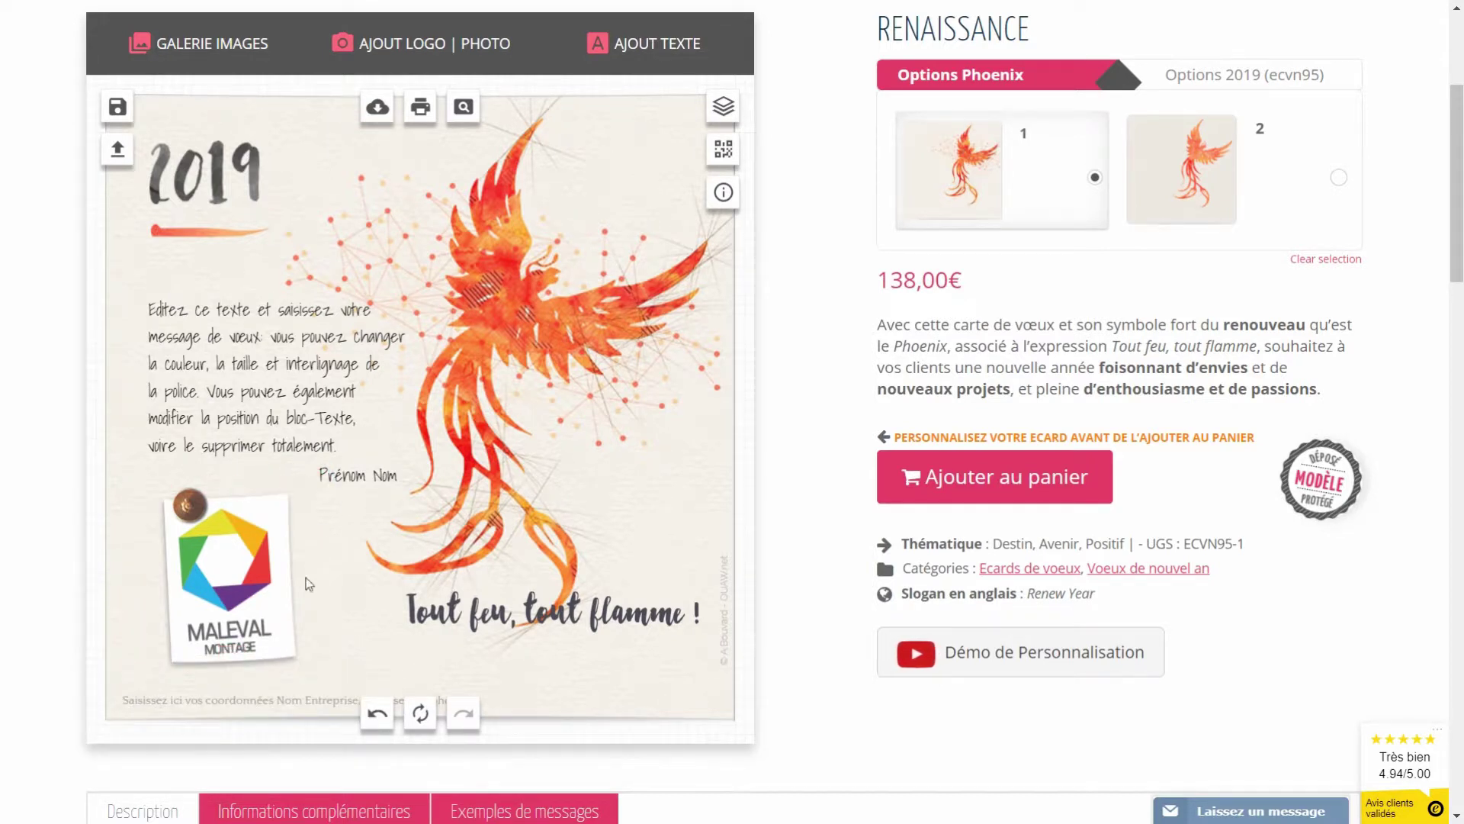
- Replace the placeholder paragraph with 'Je vous souhaite une belle / année 2019, plein de satisfactions de projets, et de réussite' on two lines
click(250, 412)
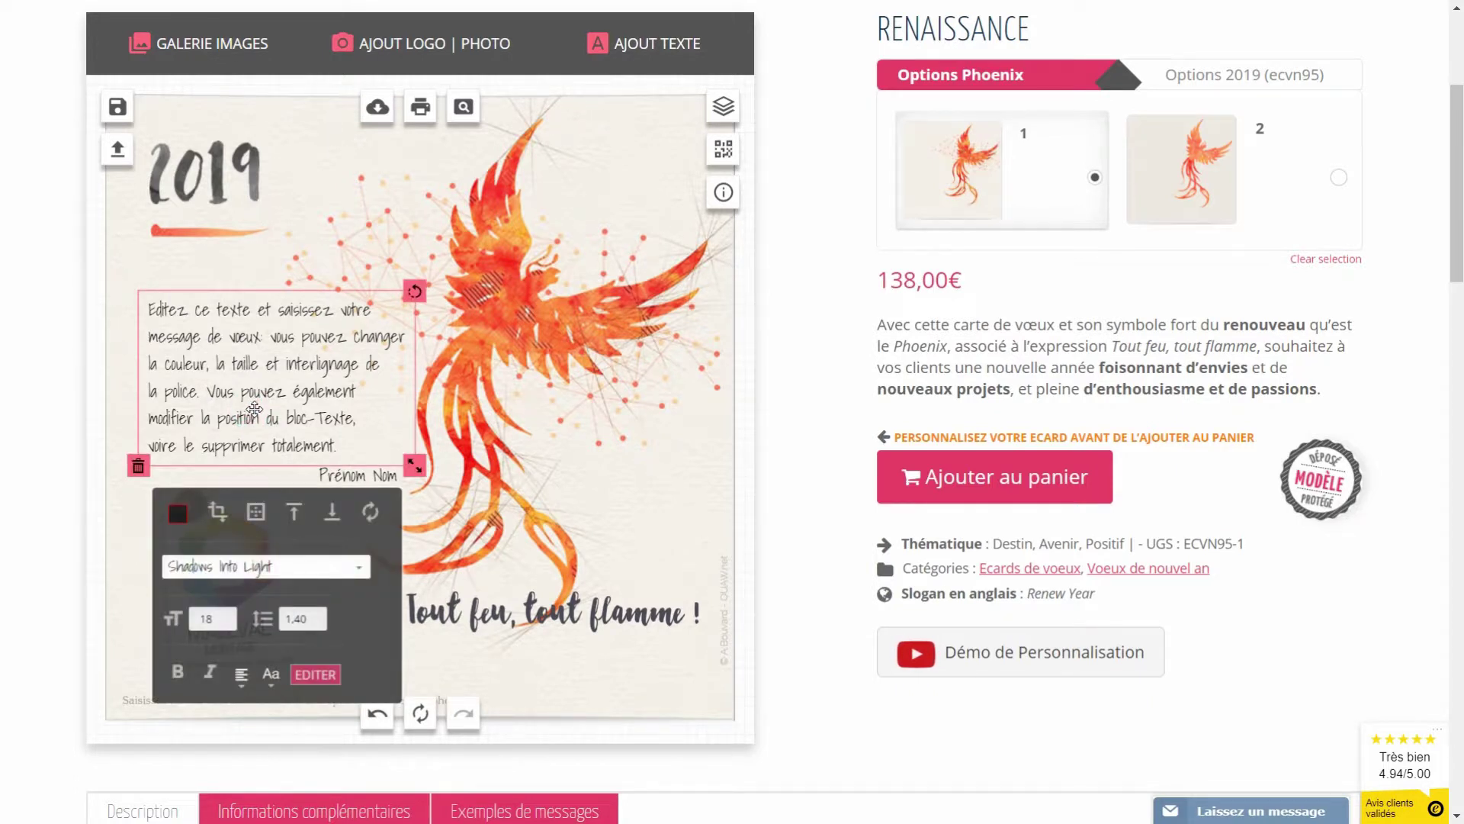
click(292, 418)
click(294, 416)
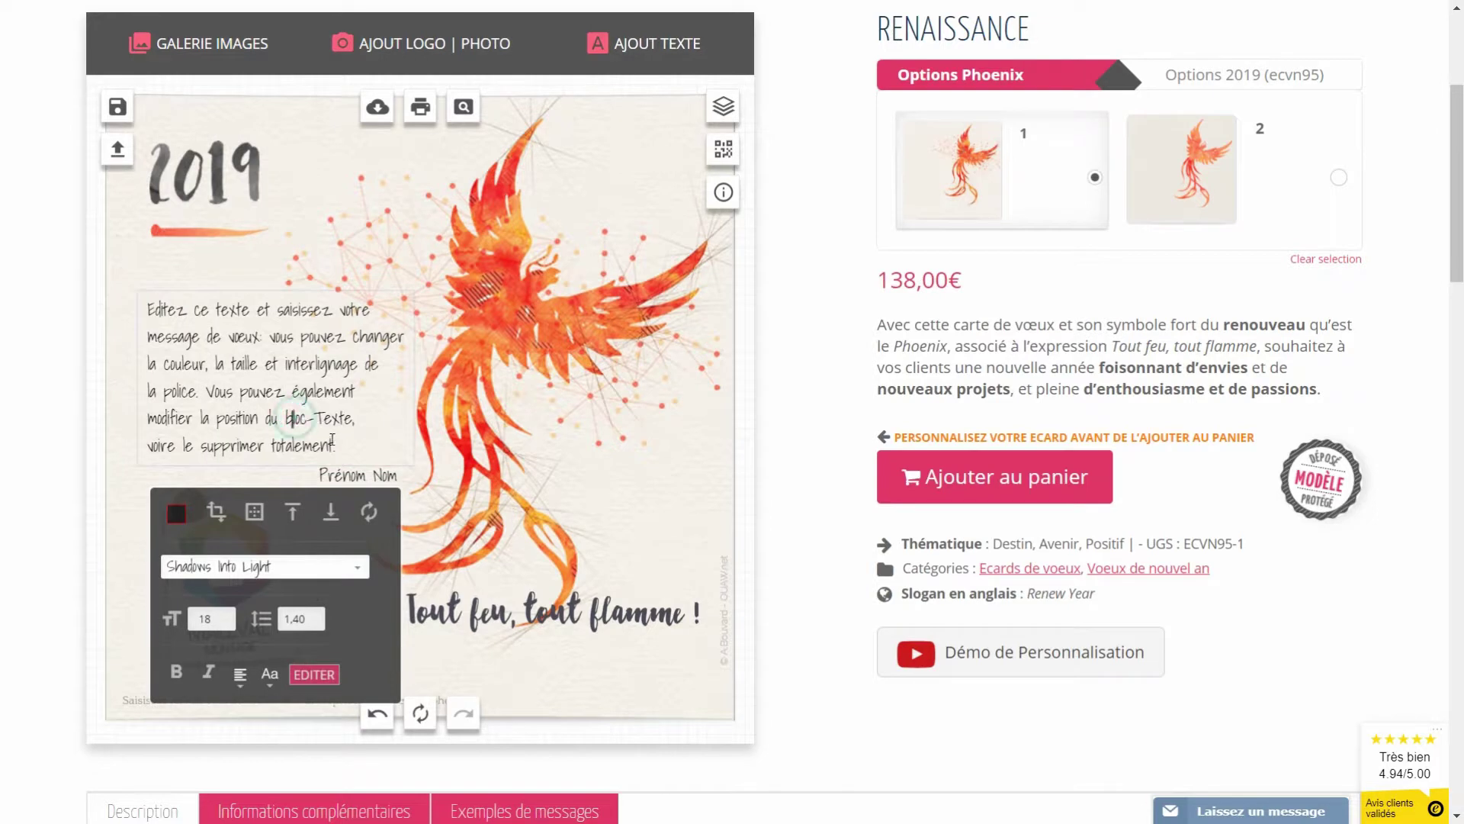
drag(355, 446, 88, 312)
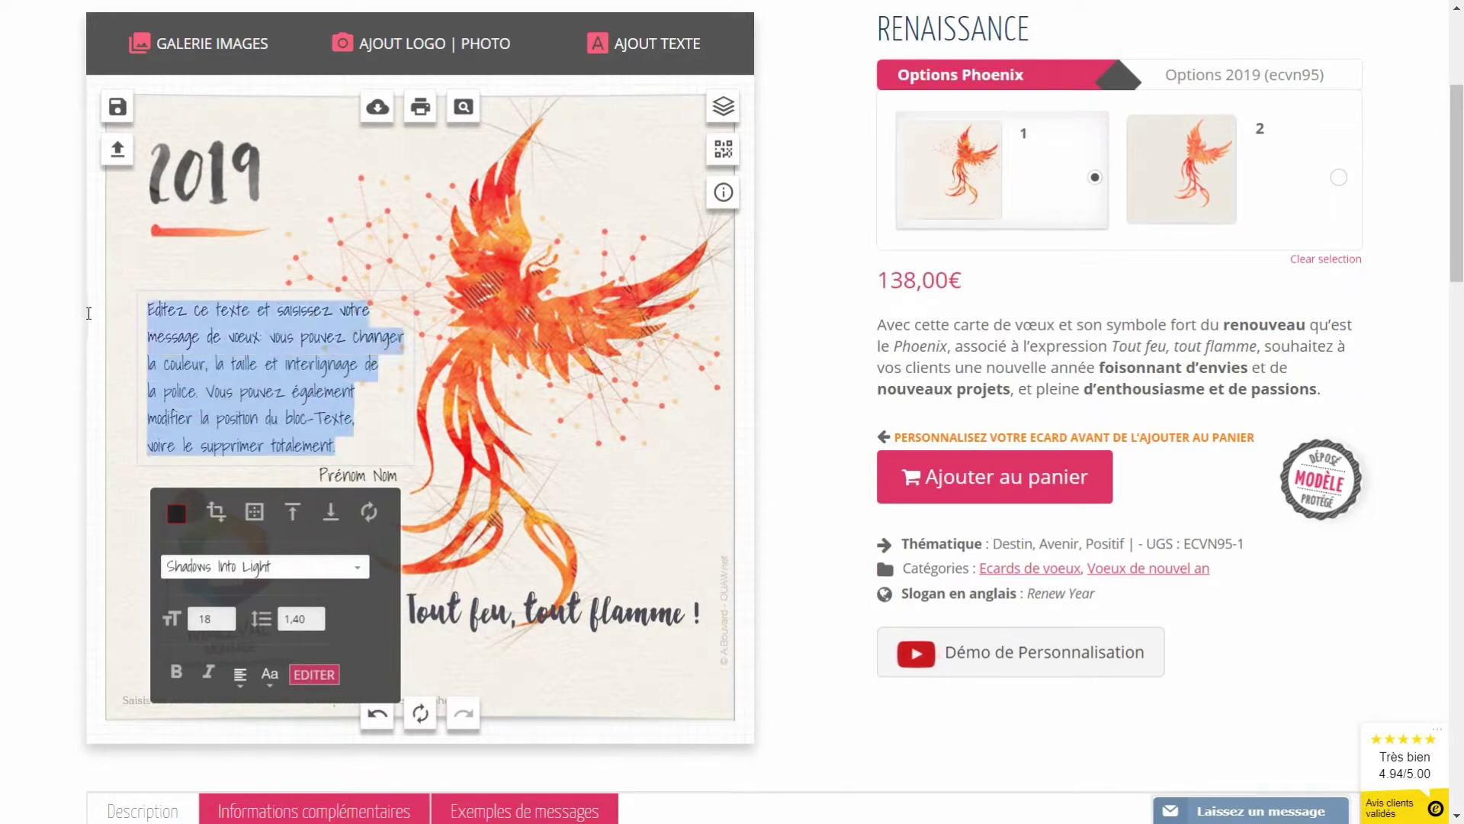
text(Je vous souhaite)
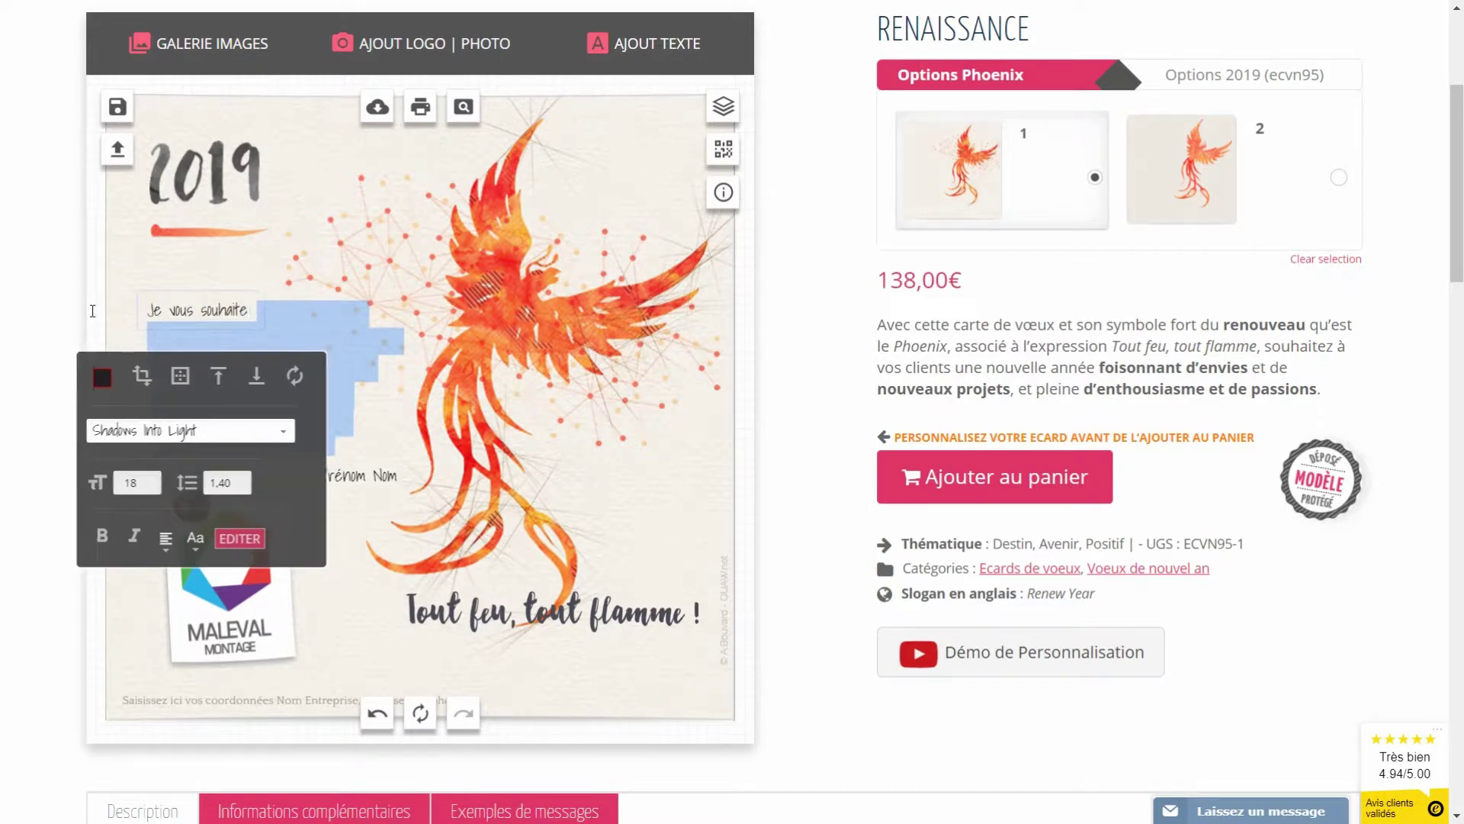
text( une belle)
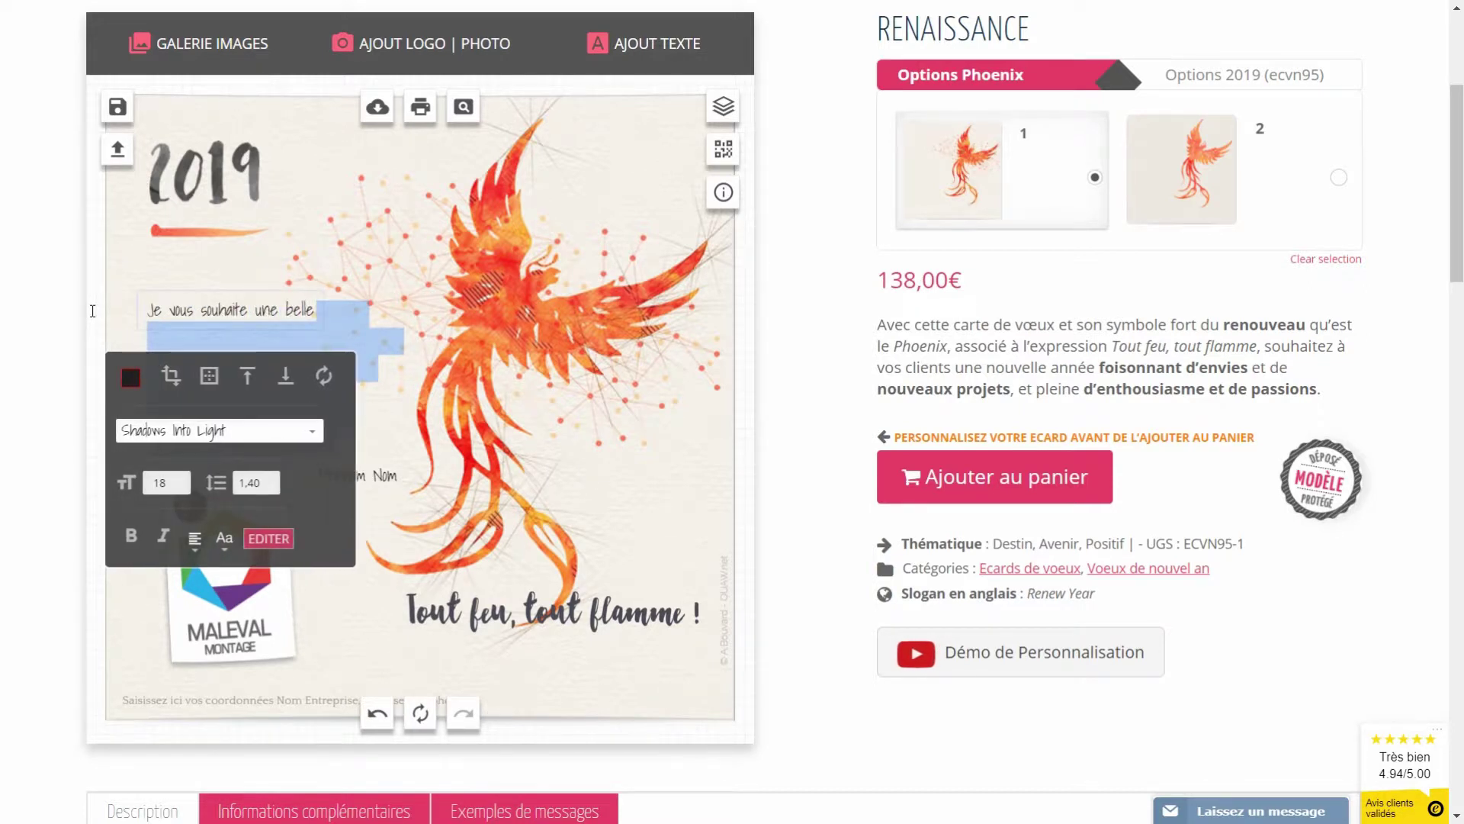
key(Return)
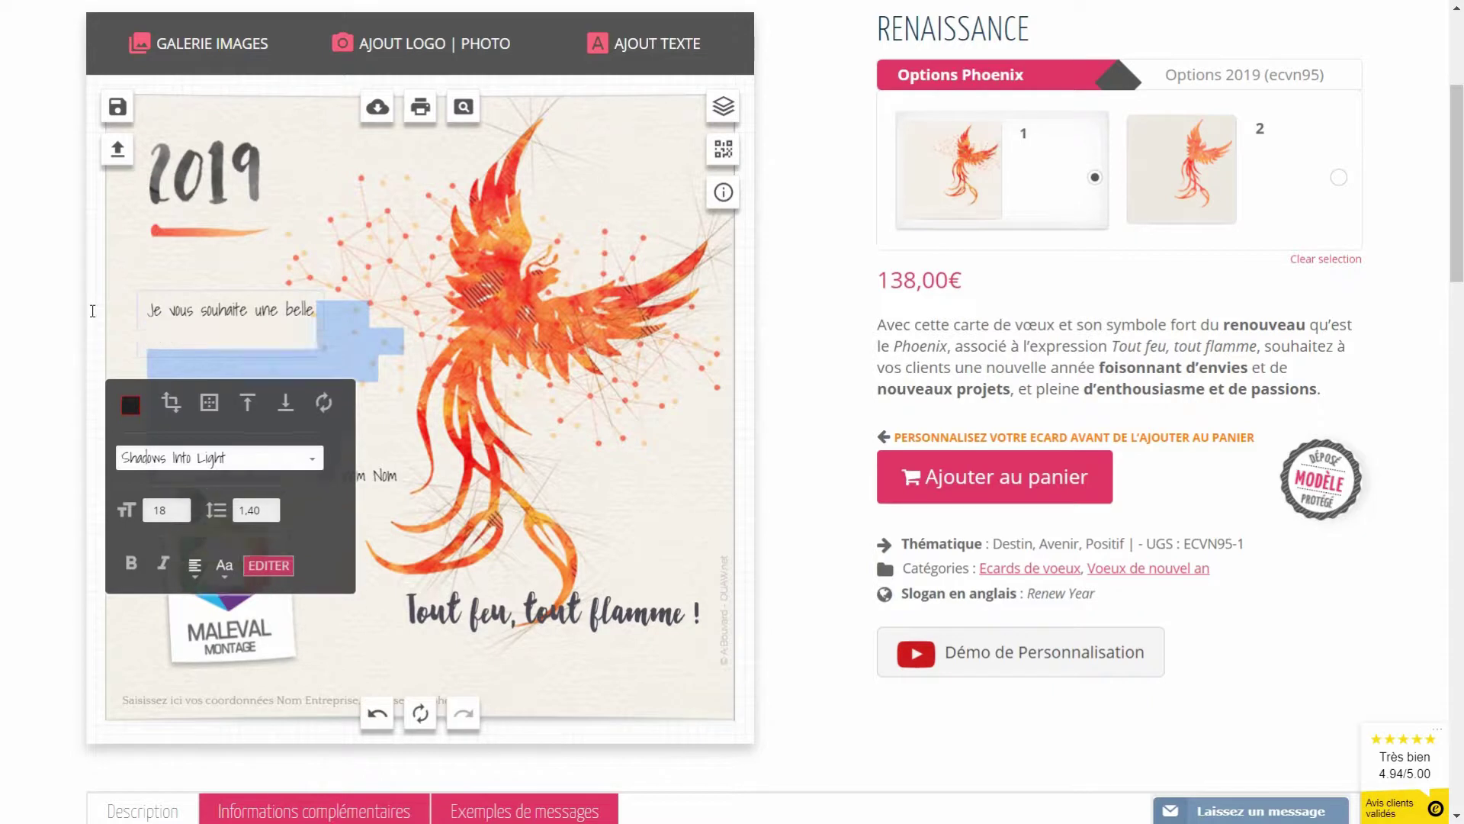
text(année 2019, plein de satisfactions)
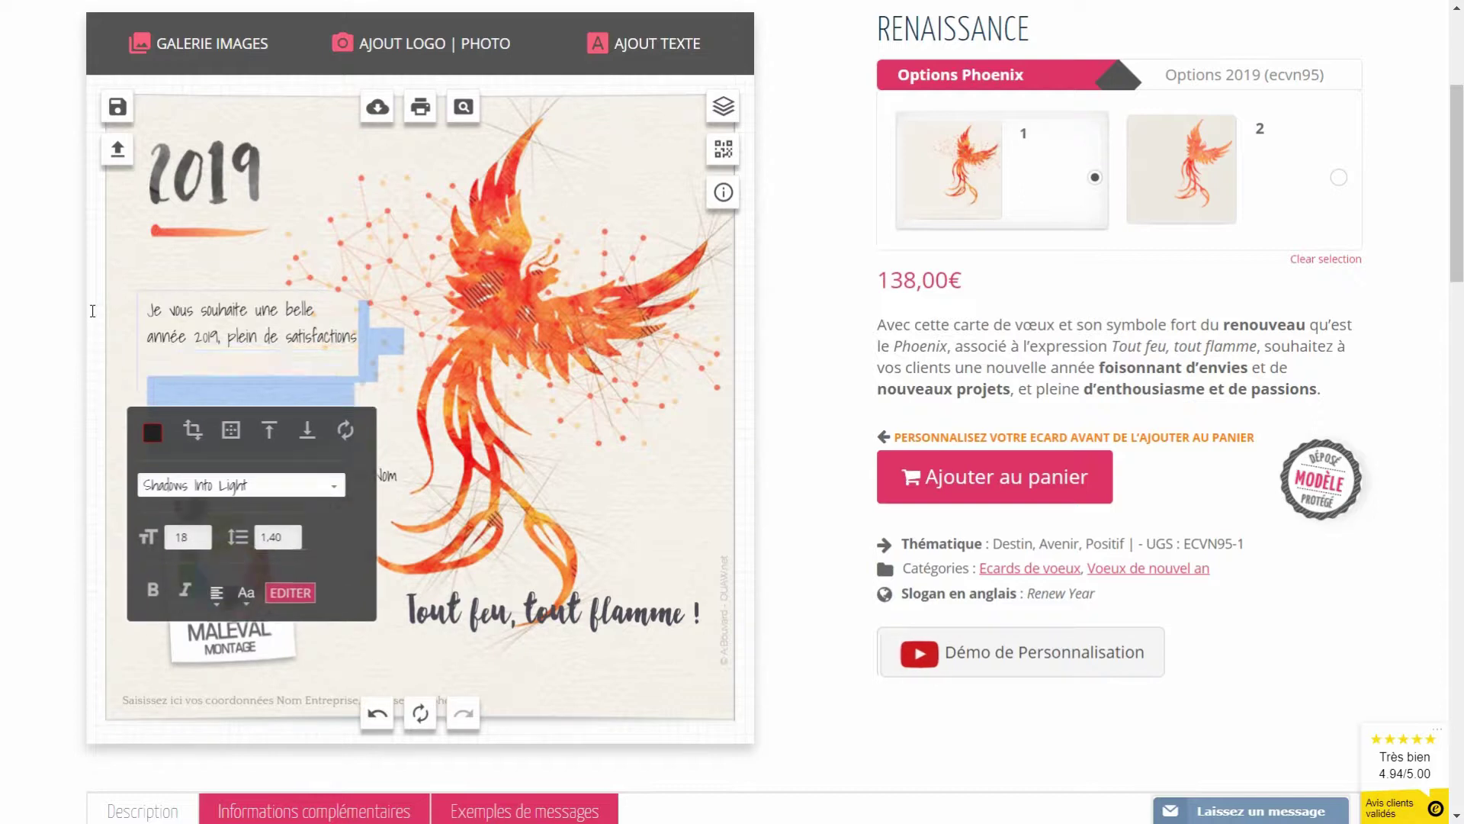
text( de projets, et de réussite.)
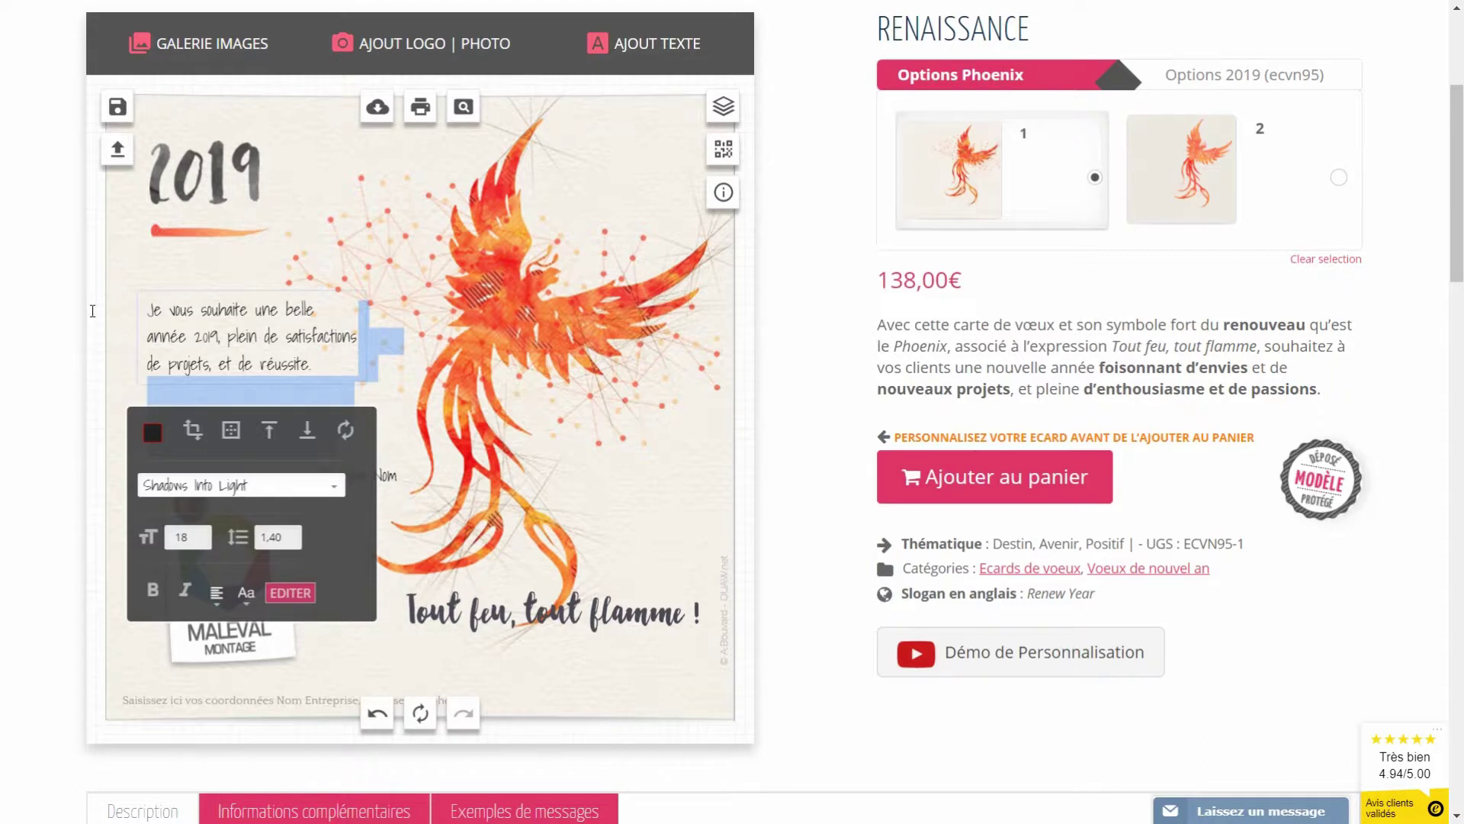
click(802, 366)
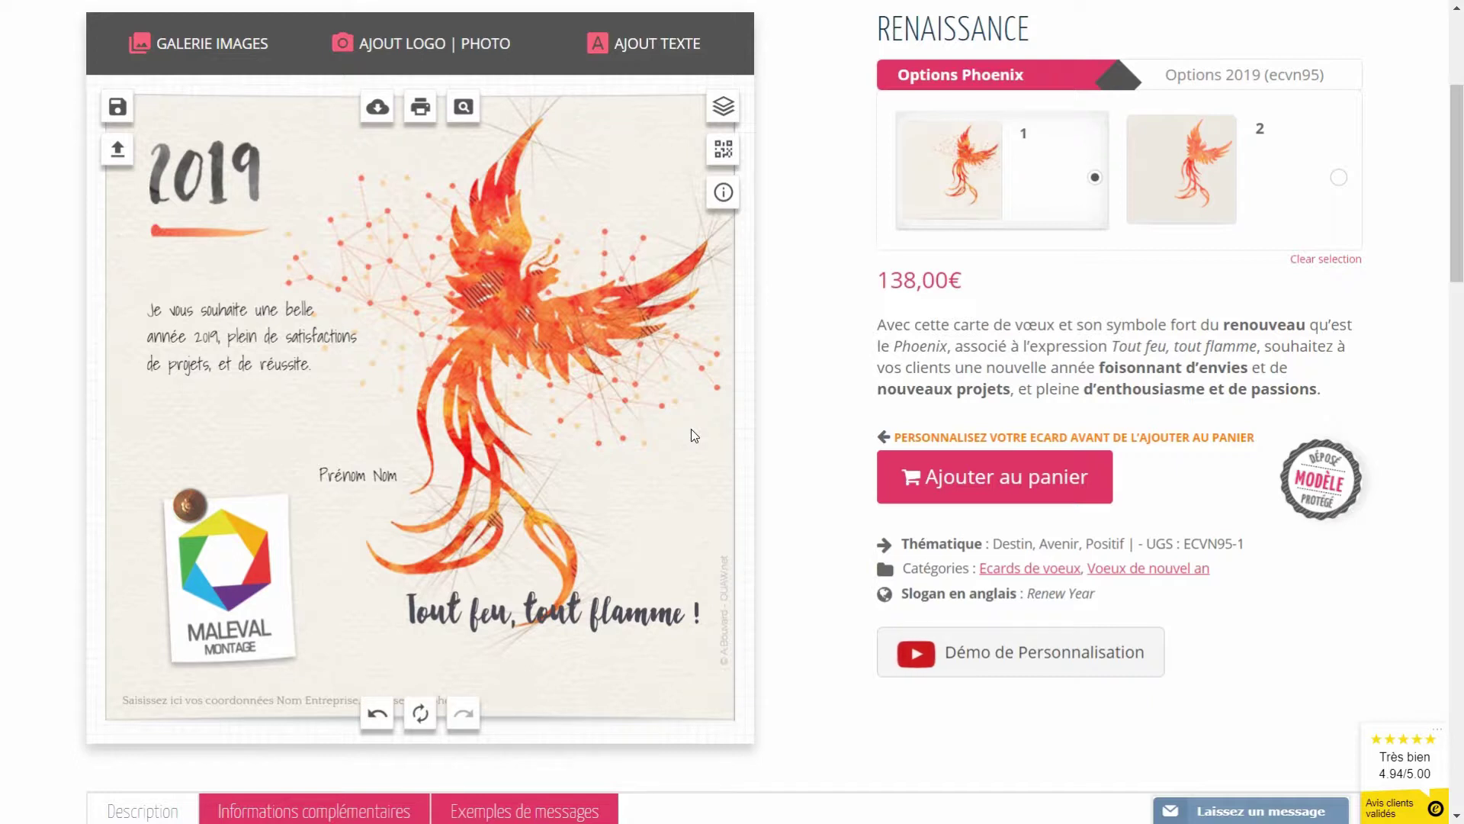
- Copy the first sample message from the Exemples de messages section
scroll(686, 458, down, 1)
click(532, 714)
scroll(519, 534, down, 5)
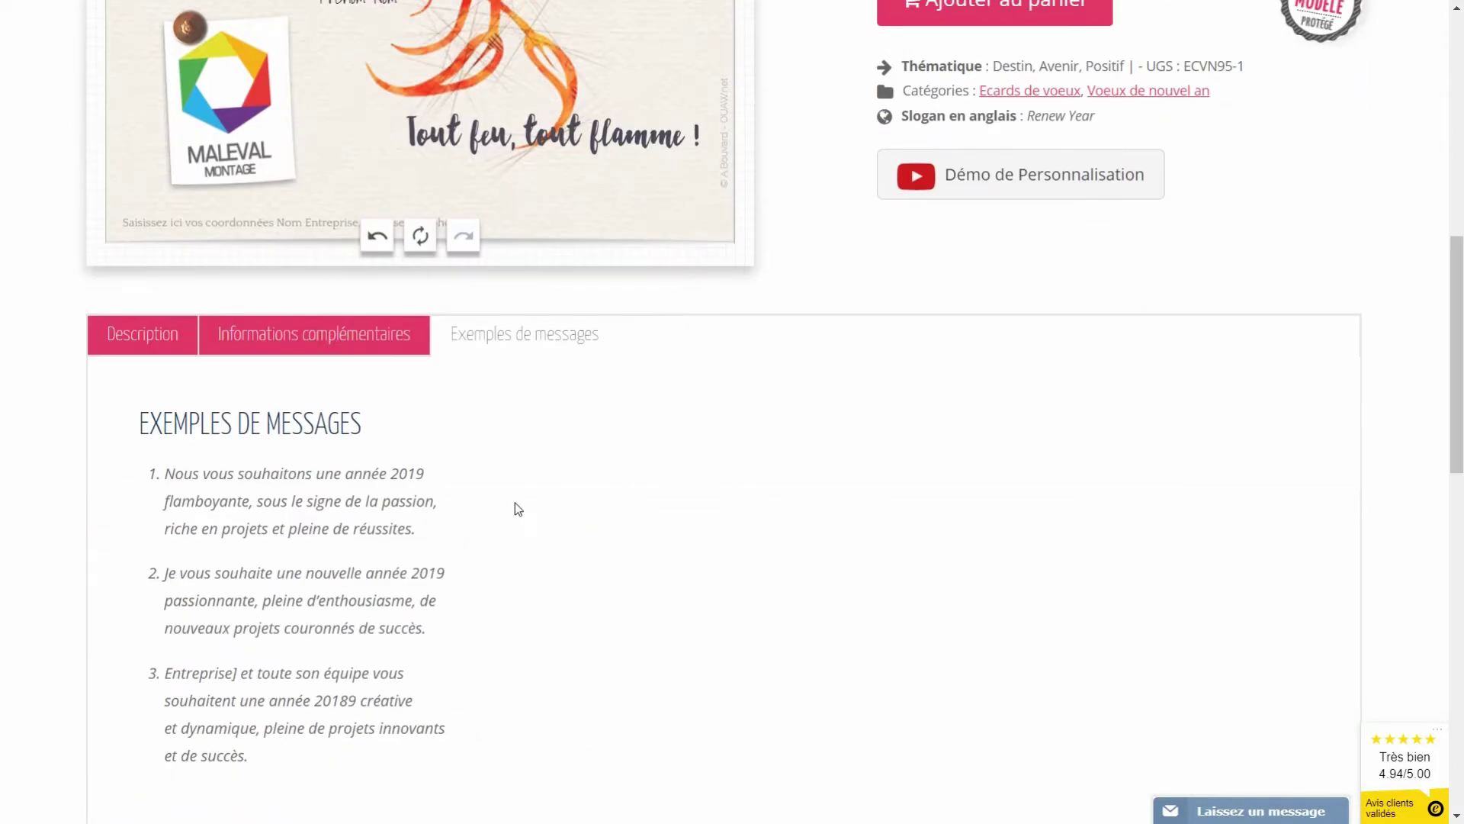
drag(432, 532, 164, 473)
key(ctrl+c)
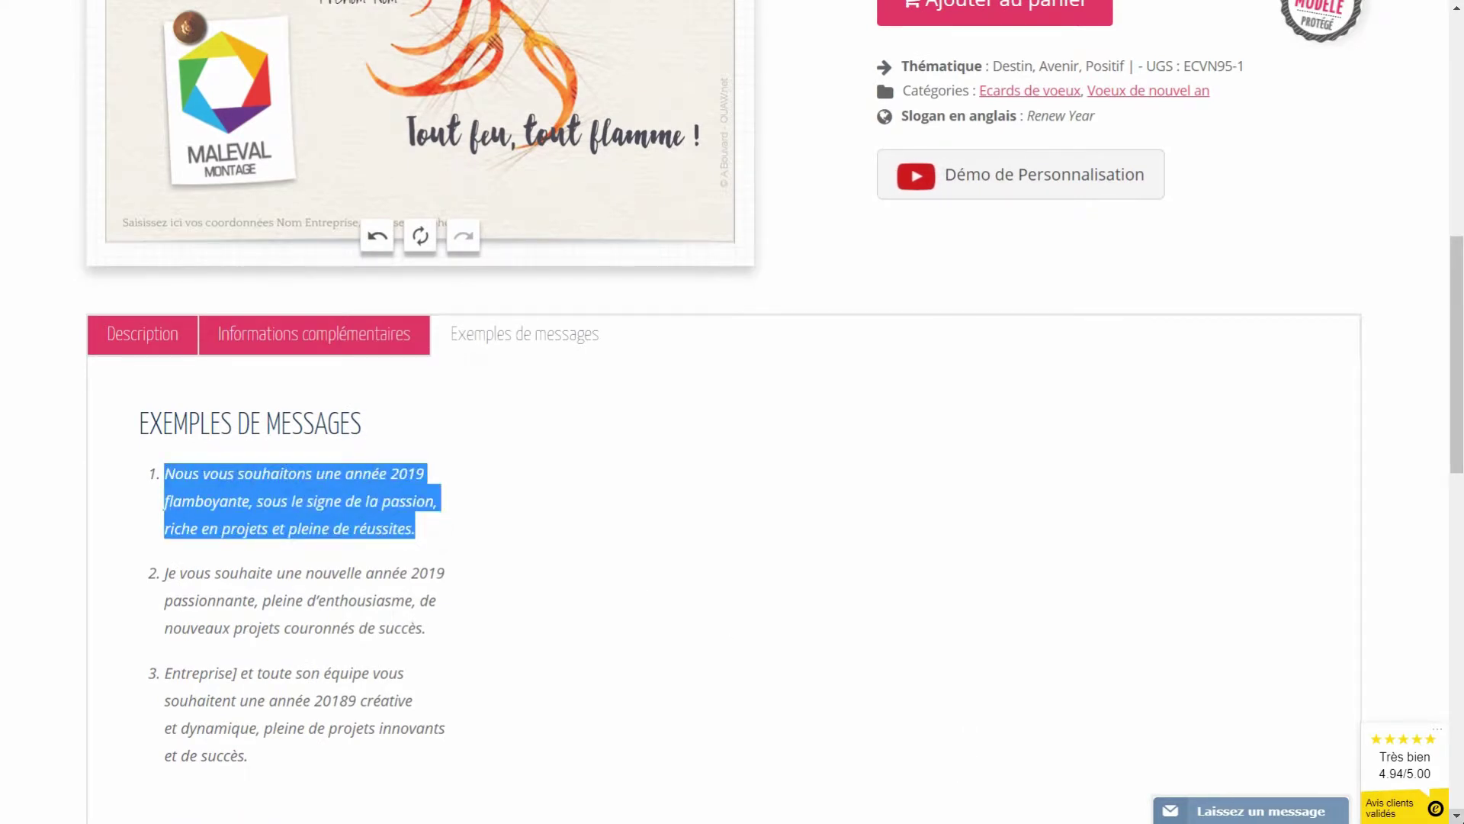
scroll(1317, 753, up, 6)
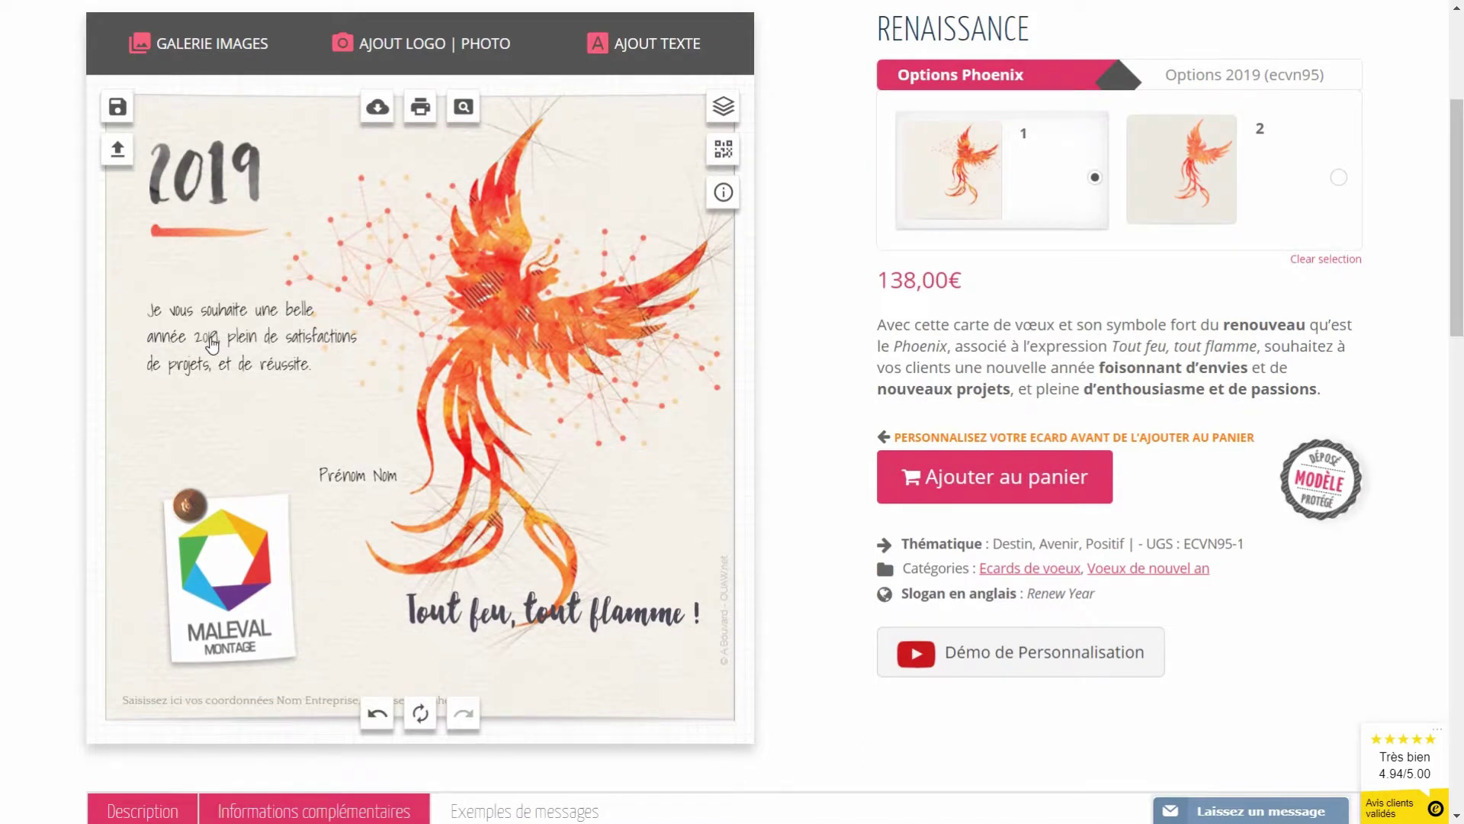
- Paste the copied sample message over the card's greeting paragraph
click(212, 344)
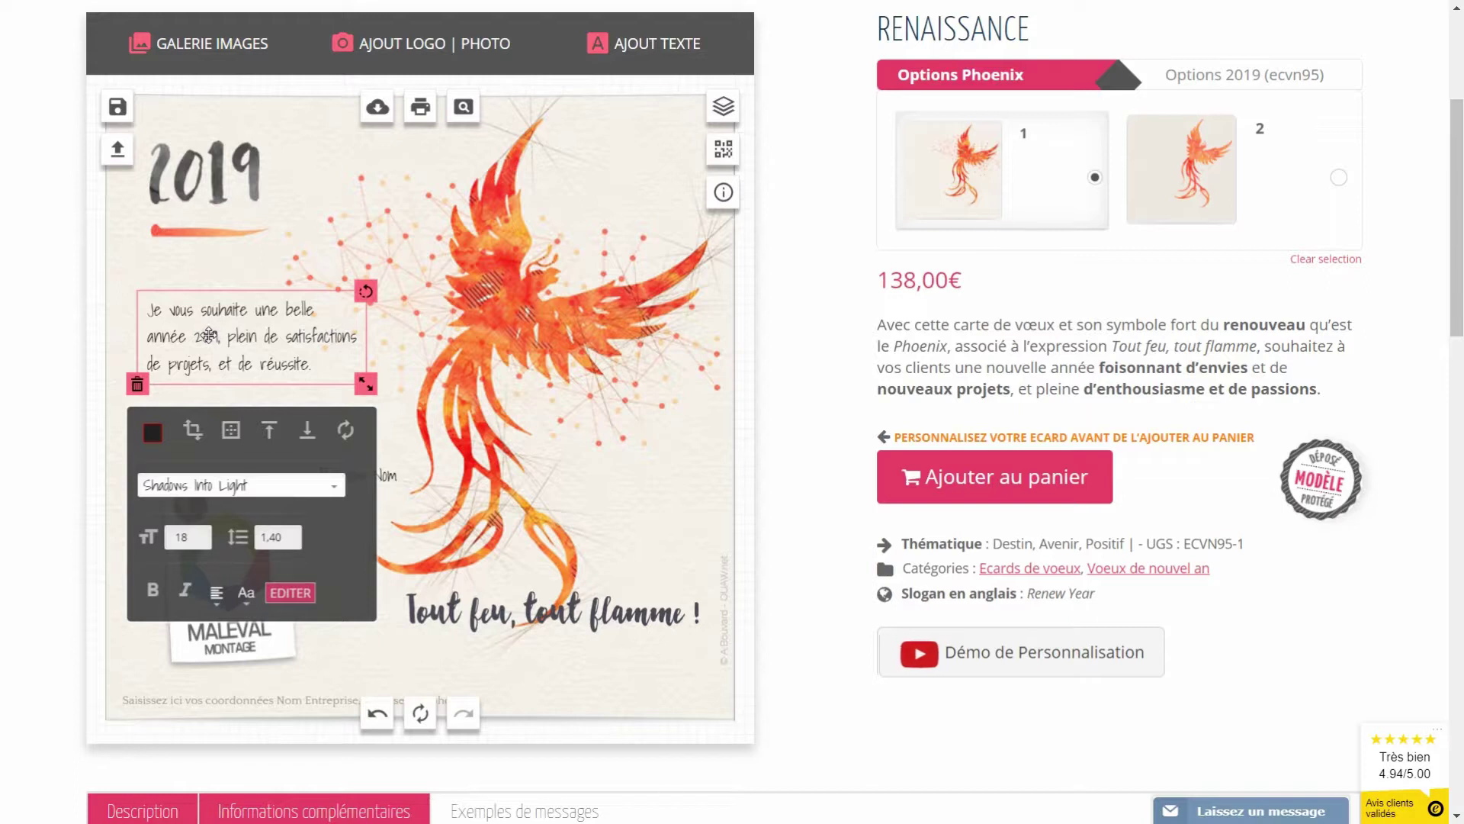
click(294, 602)
drag(298, 671, 136, 639)
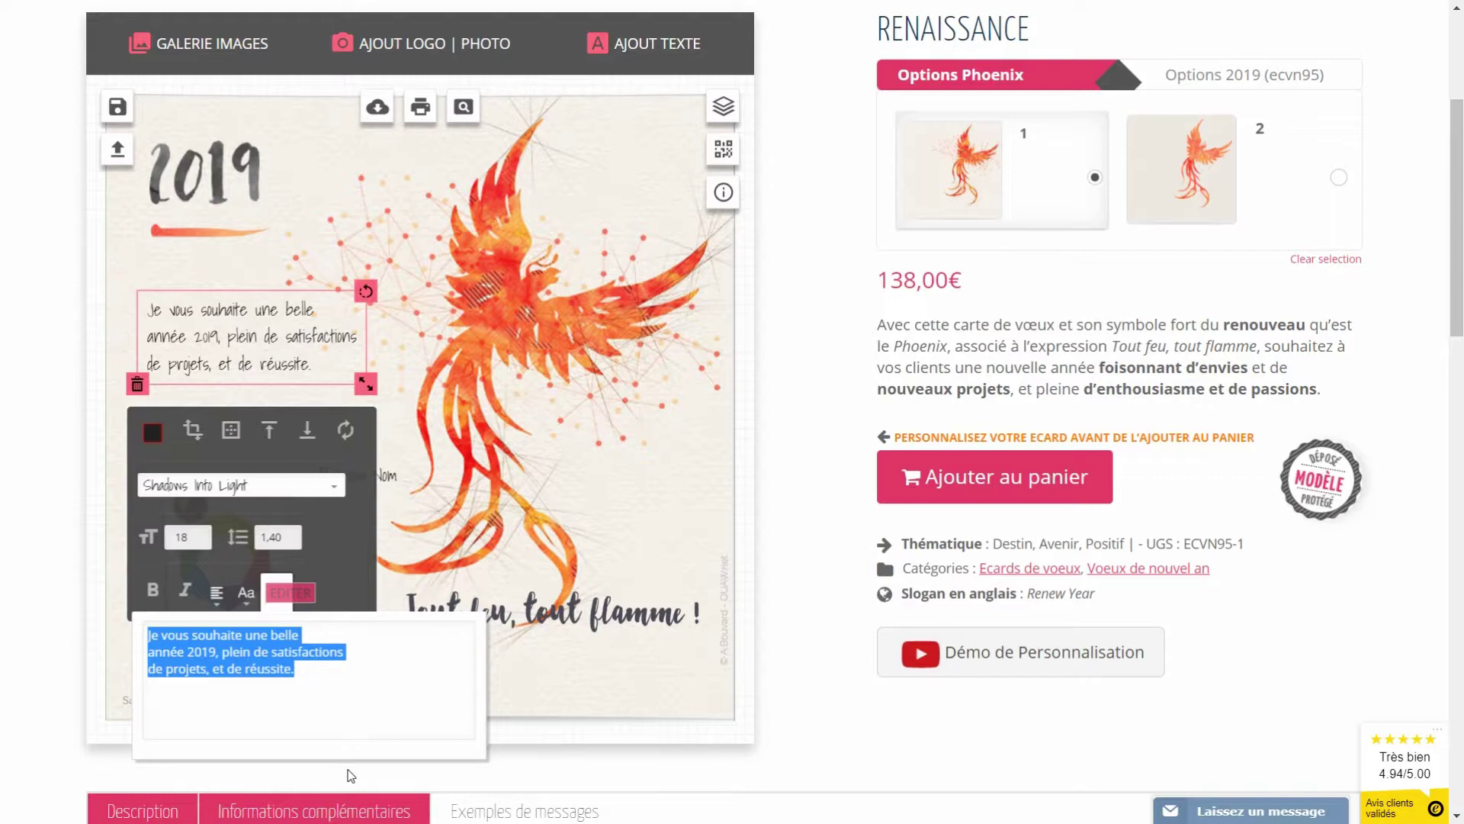
key(ctrl+v)
click(312, 595)
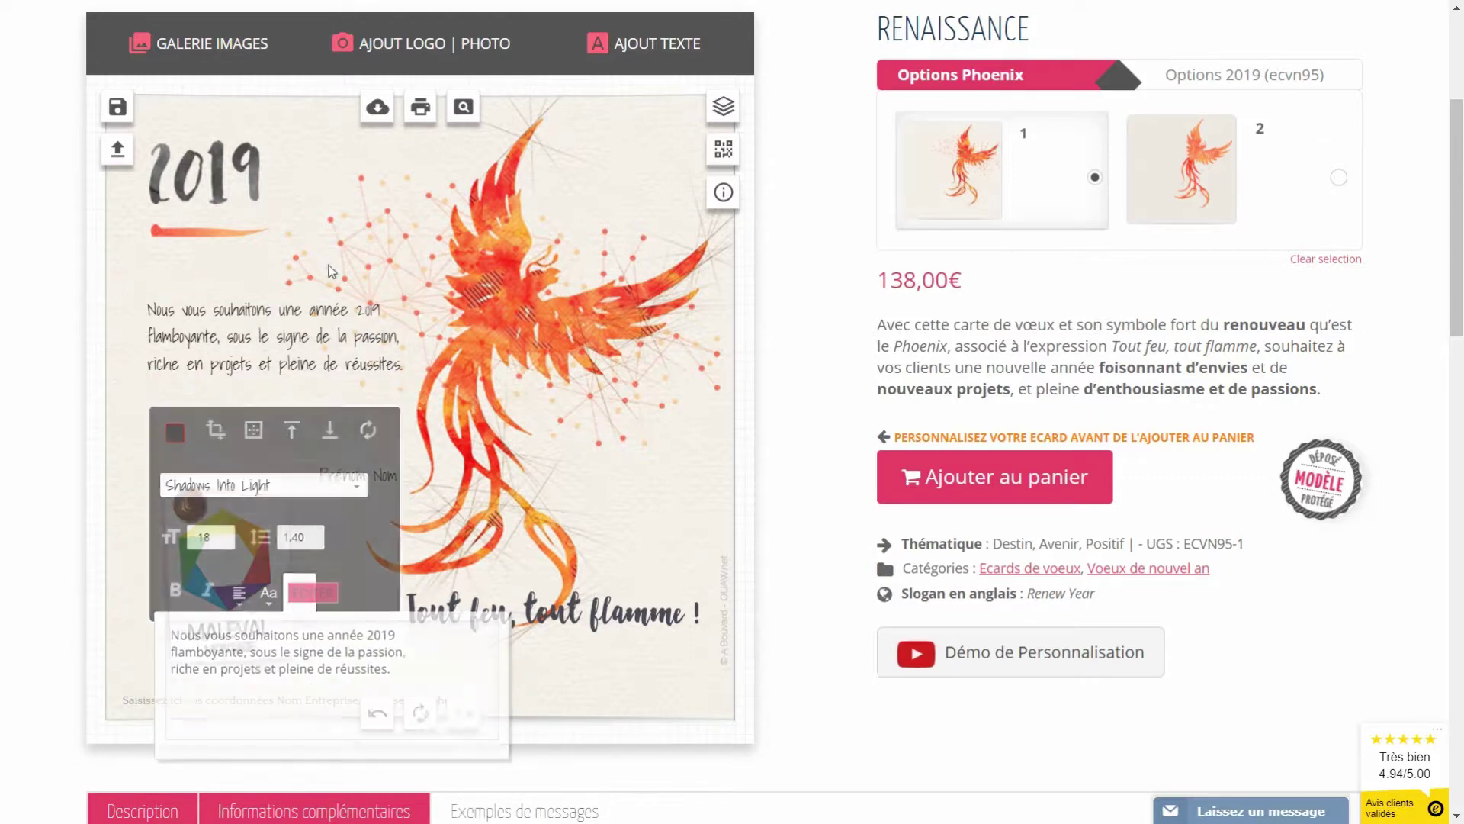
- Move the 'Prénom Nom' placeholder up under the greeting, then delete it
click(217, 326)
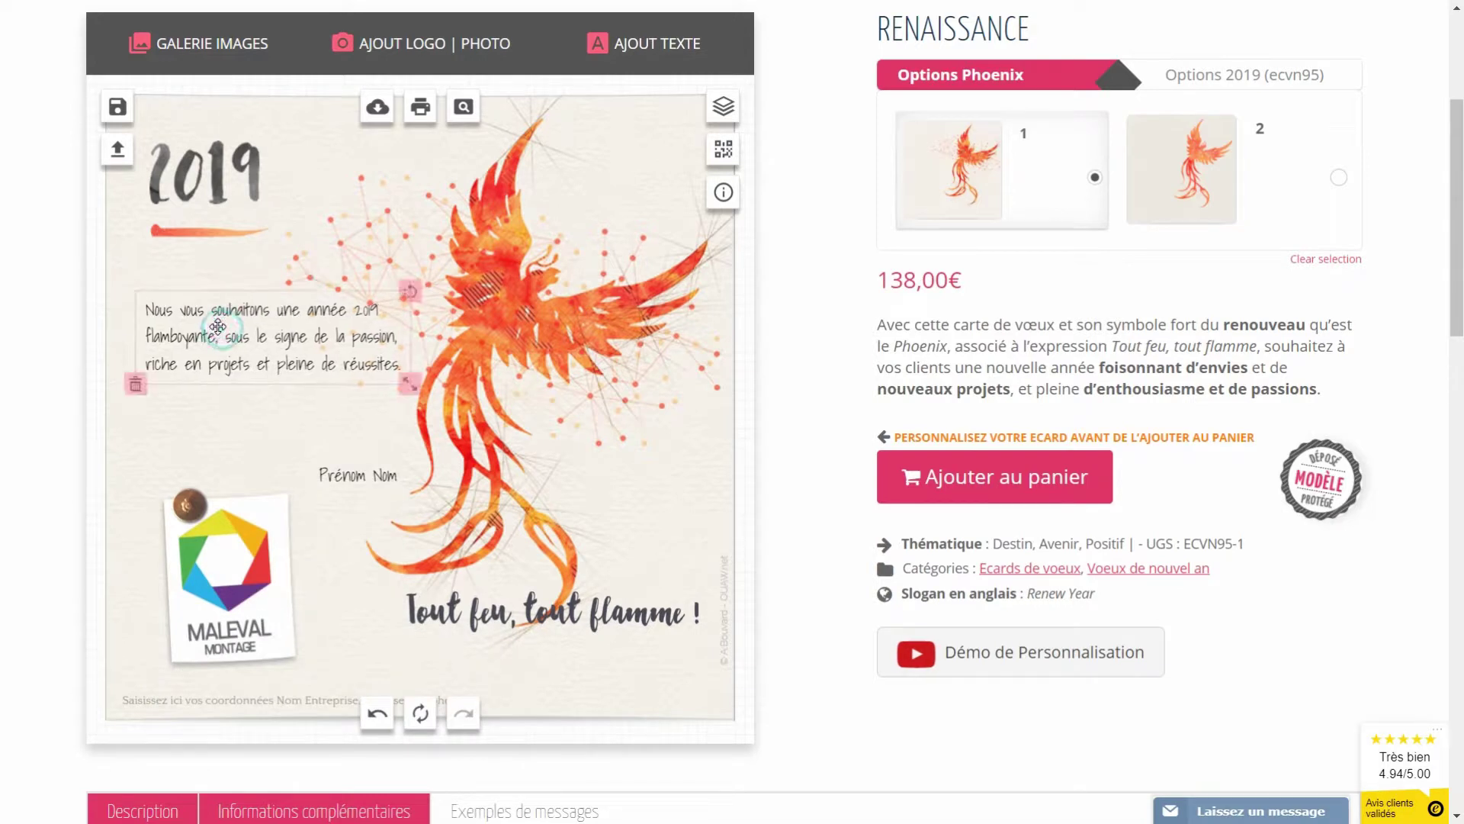
click(400, 478)
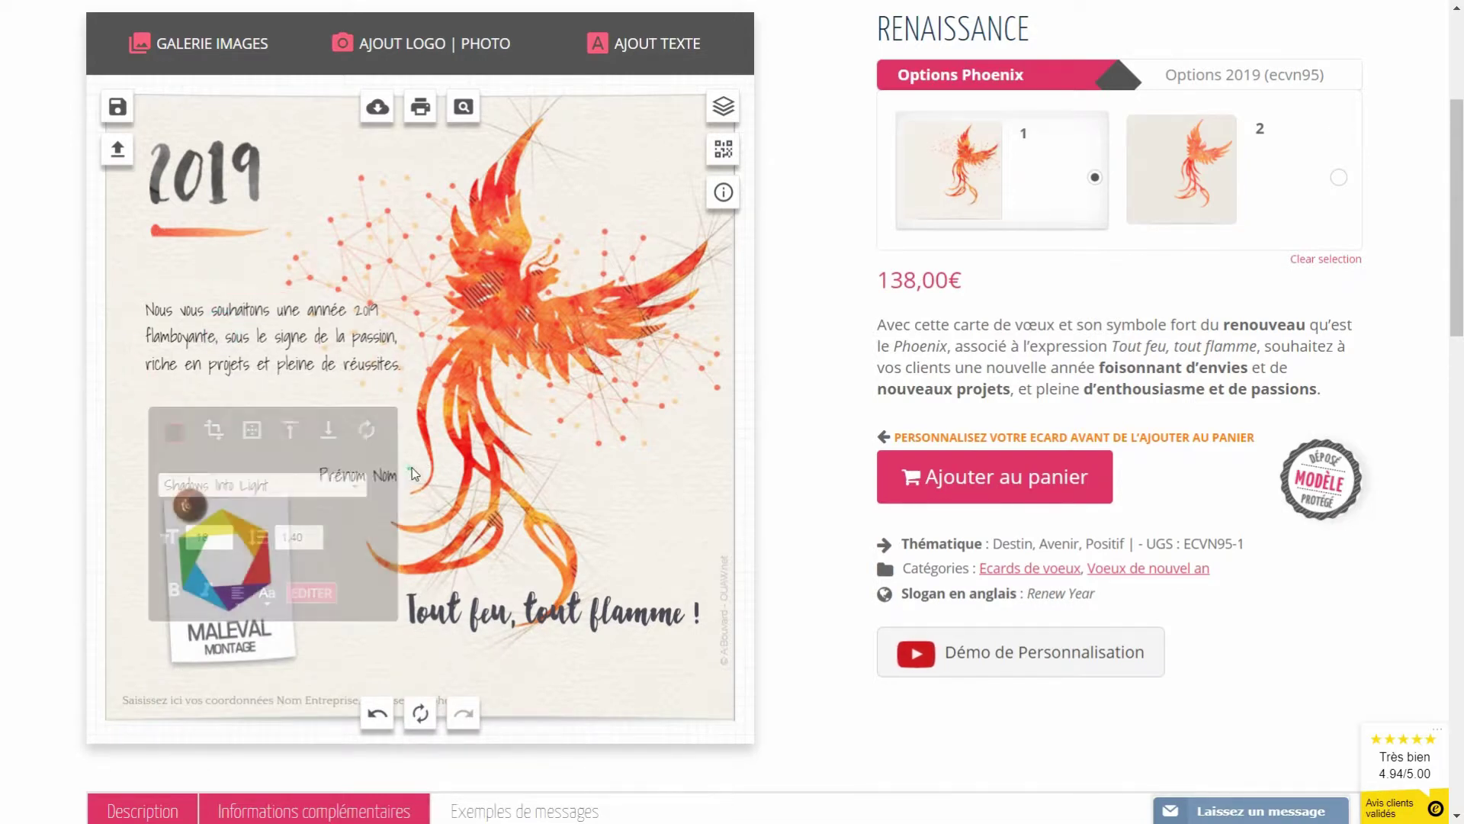
click(349, 467)
drag(347, 467, 347, 416)
click(390, 640)
triple_click(337, 682)
click(269, 433)
click(319, 415)
click(303, 431)
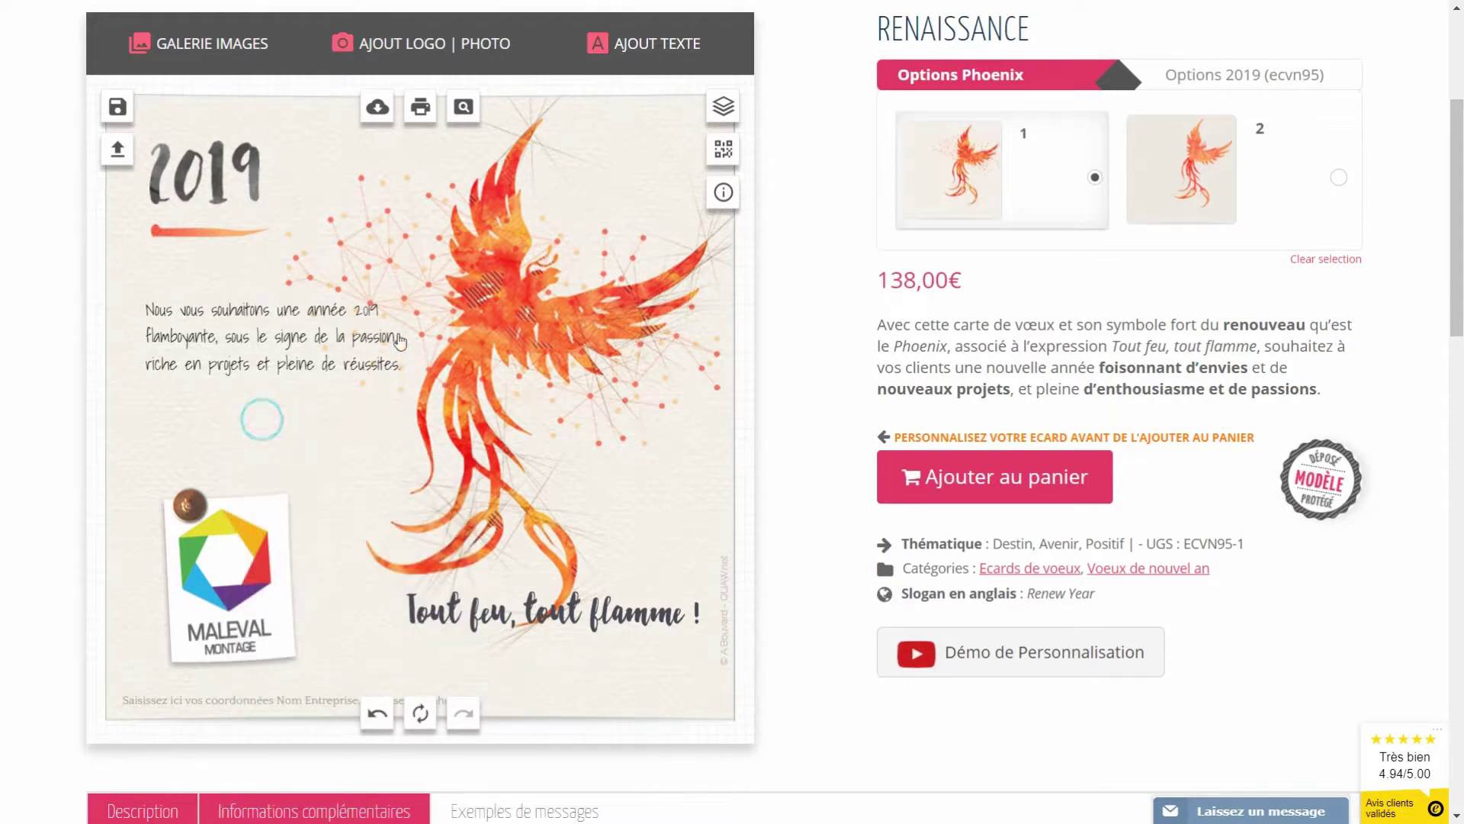
- Add a new text line with the sender's name as the signature
click(645, 51)
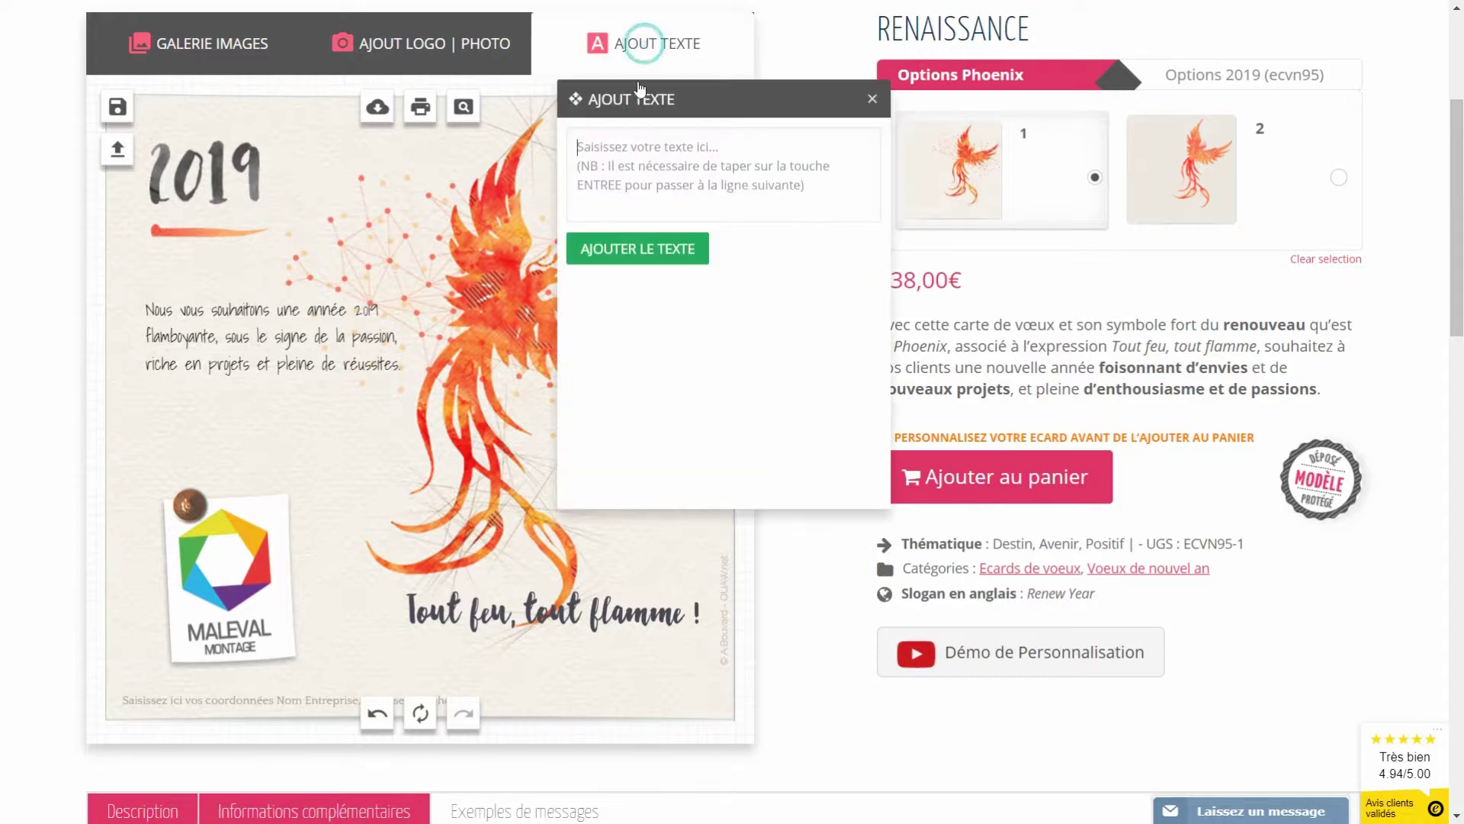
click(638, 177)
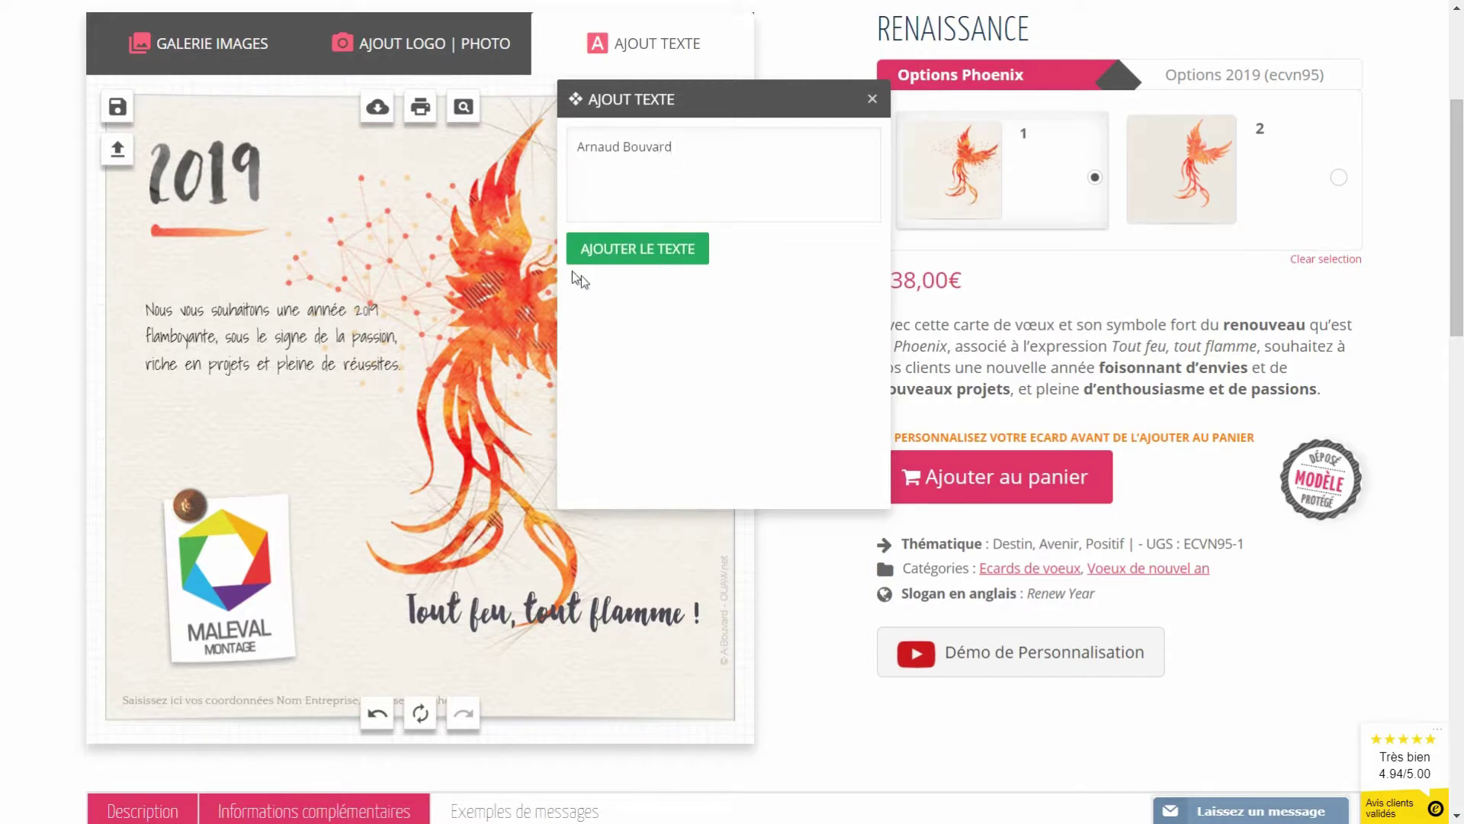
click(637, 250)
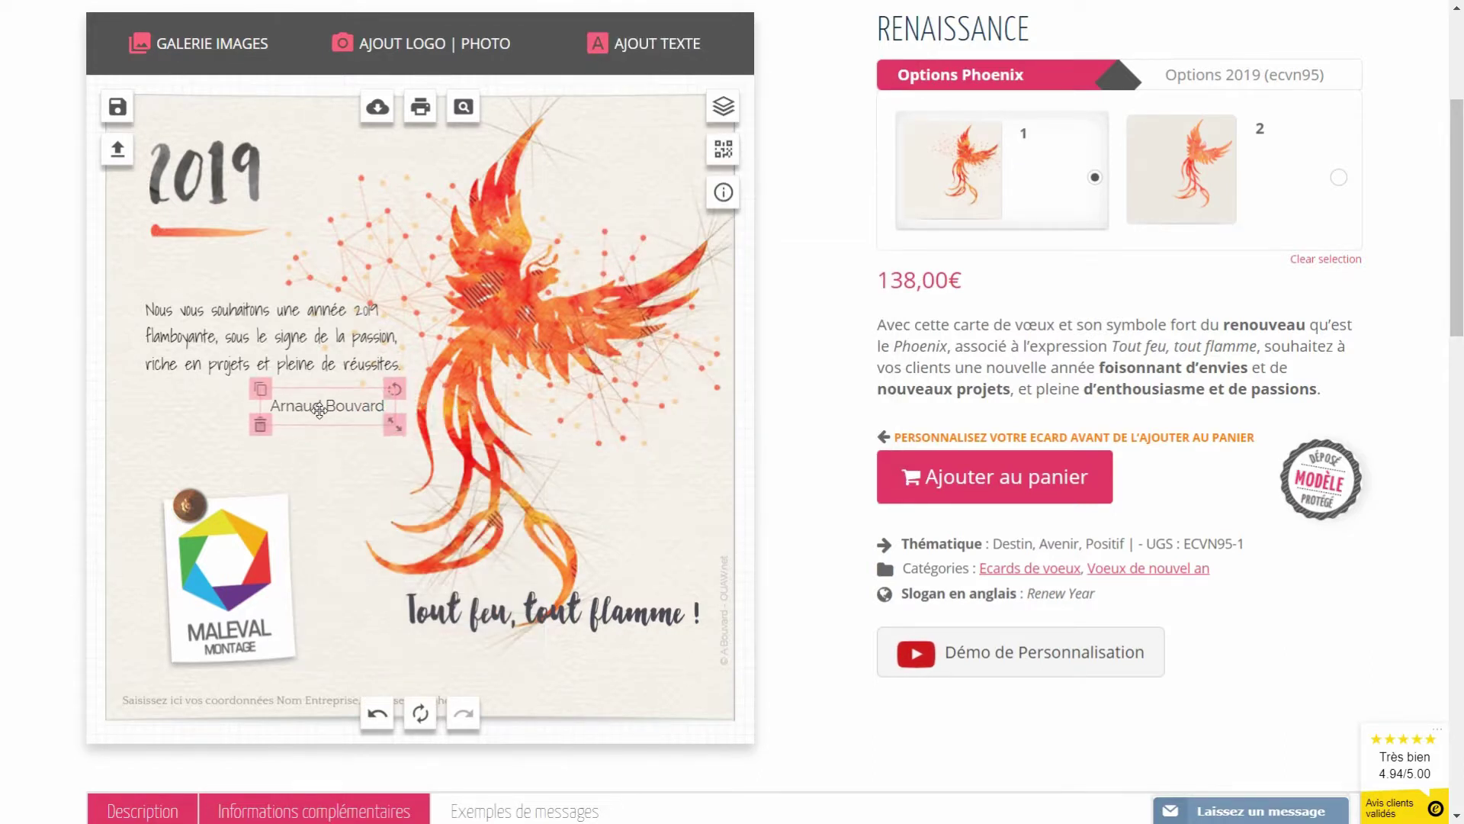
click(331, 413)
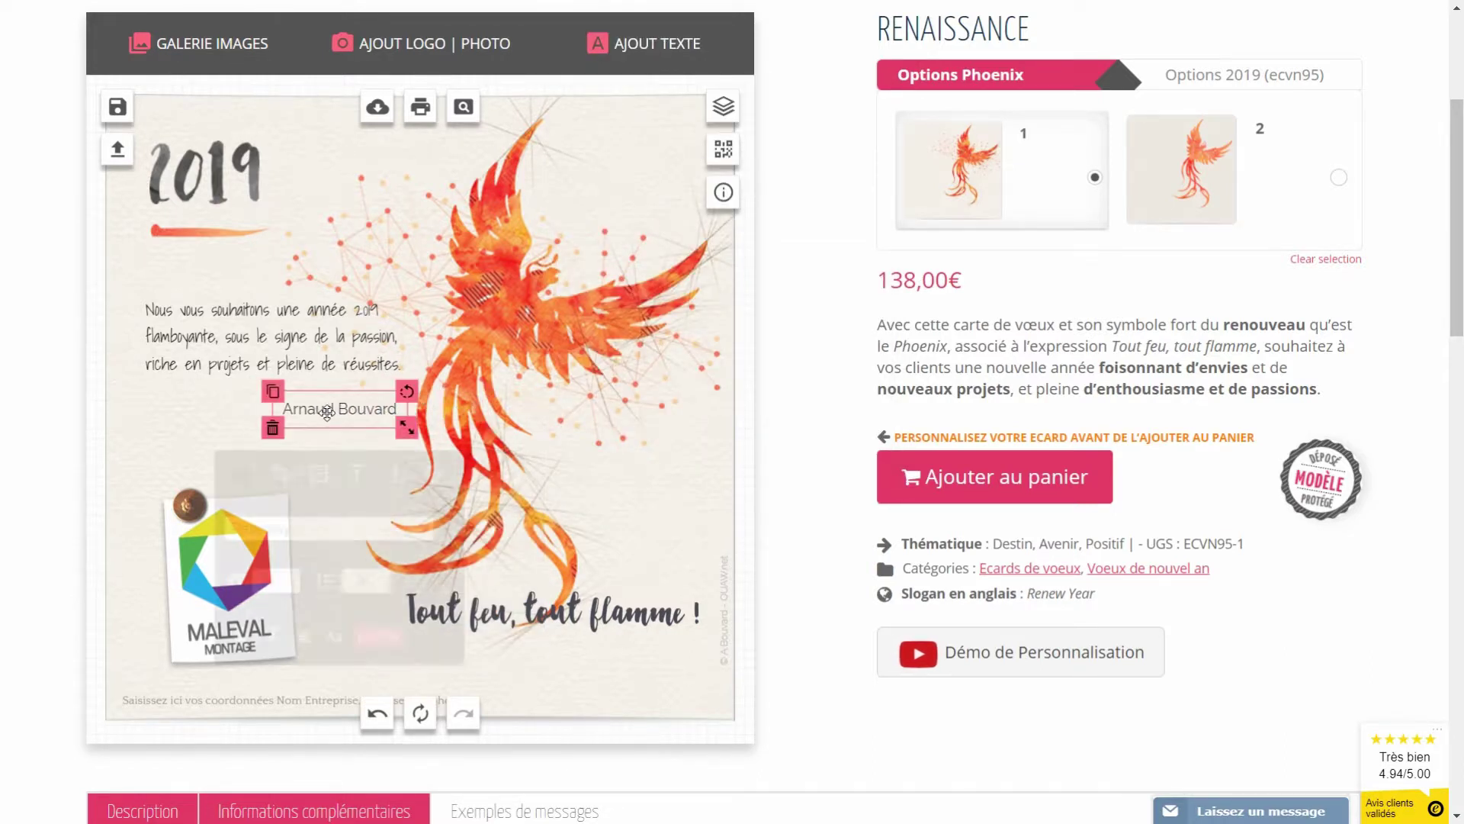
- Set the greeting paragraph's text colour to dark grey #222222
click(216, 358)
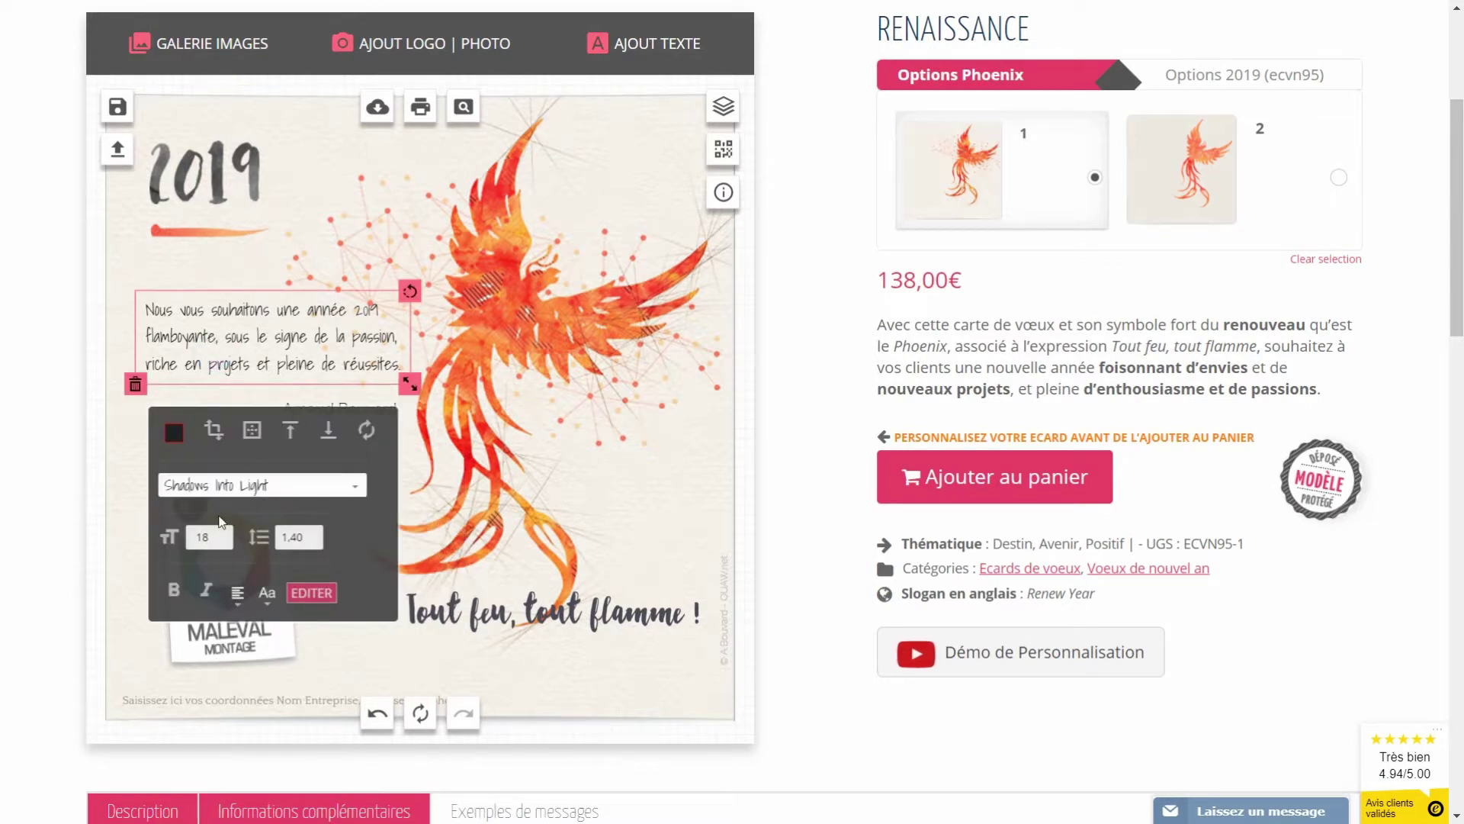
click(173, 433)
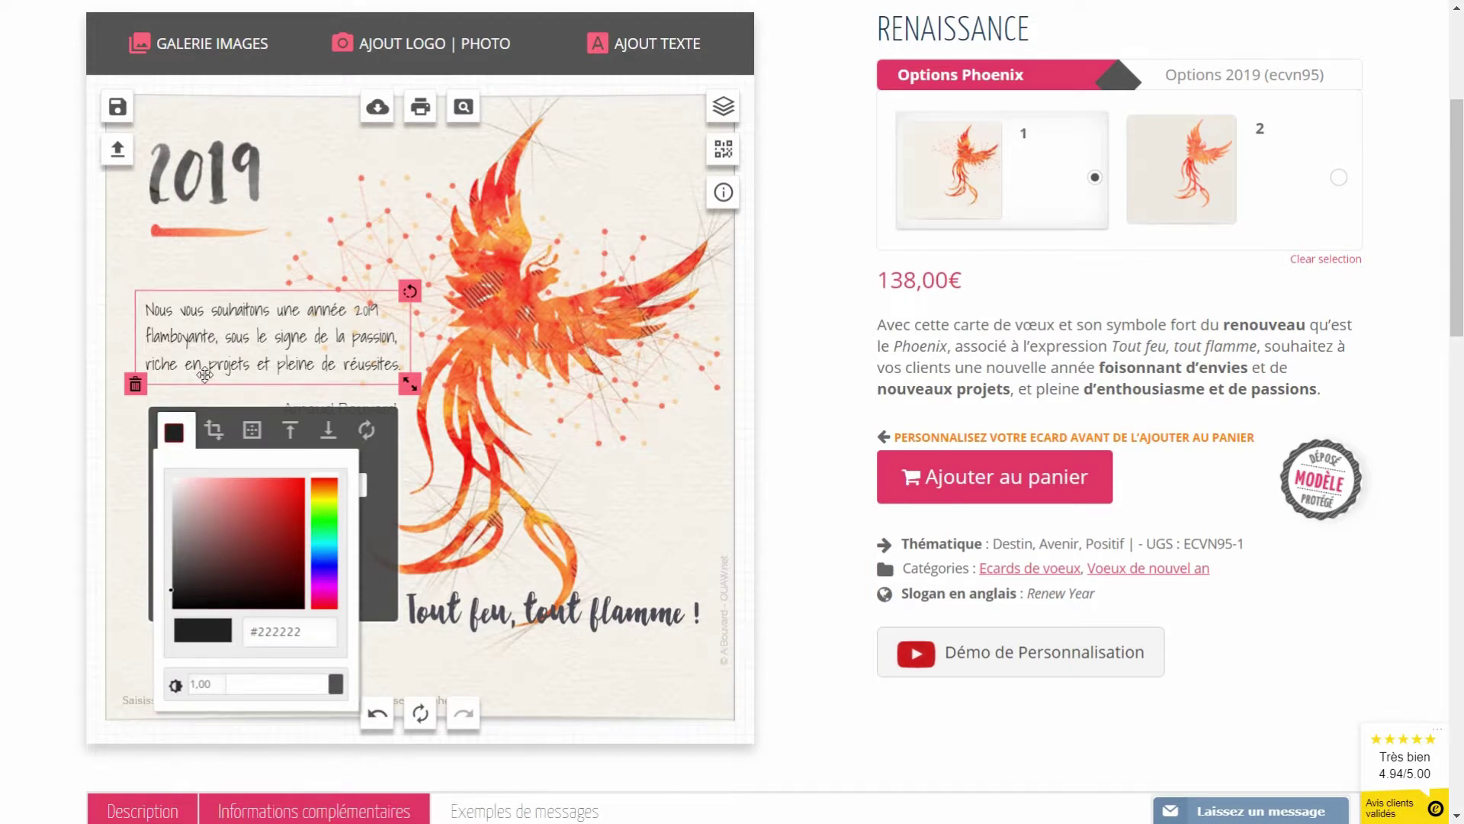
click(136, 422)
click(309, 411)
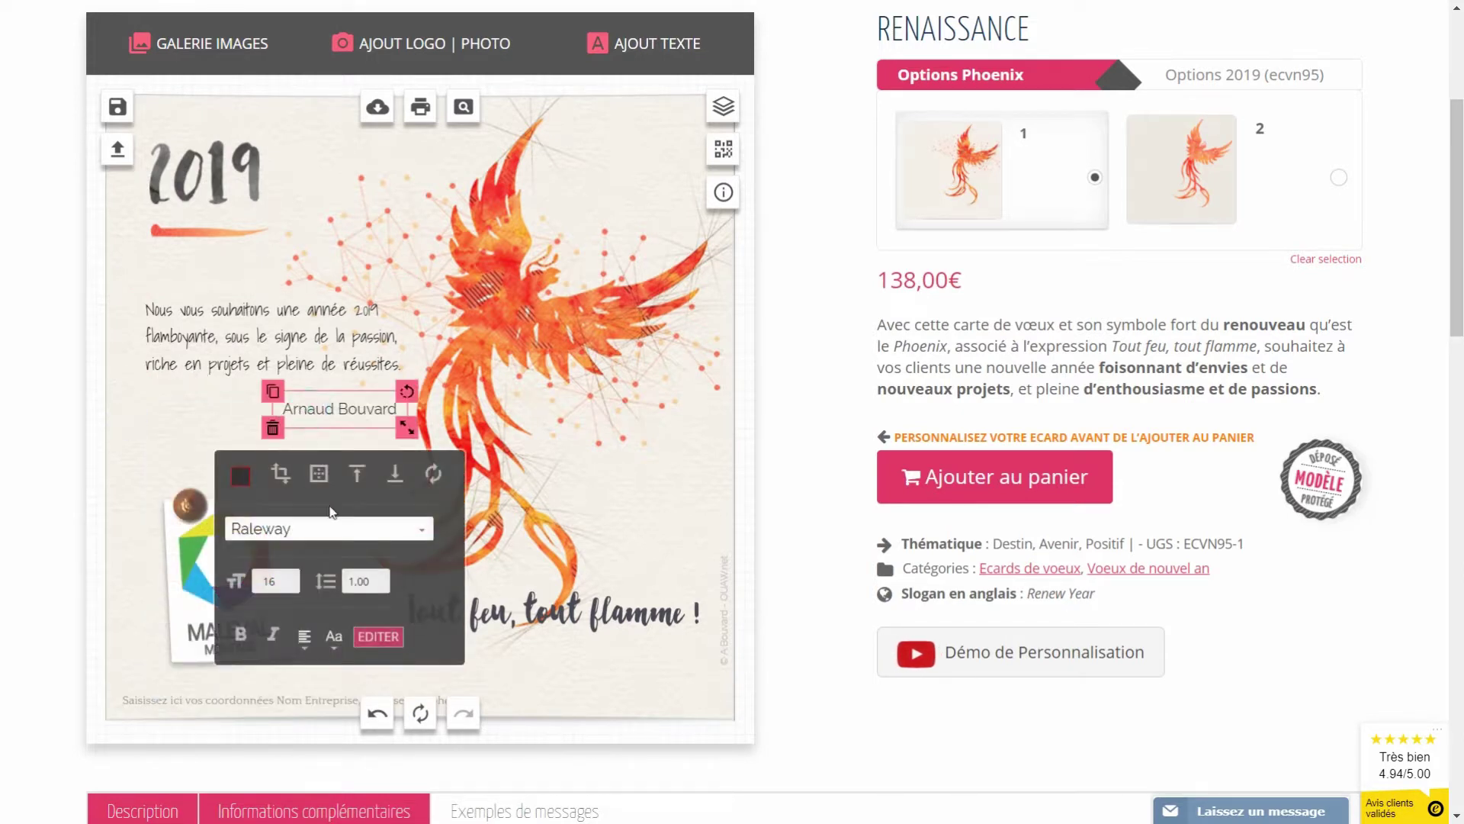
- Set the signature in Shadows Into Light, enlarge it, shift it right and darken it
click(424, 534)
scroll(328, 671, down, 5)
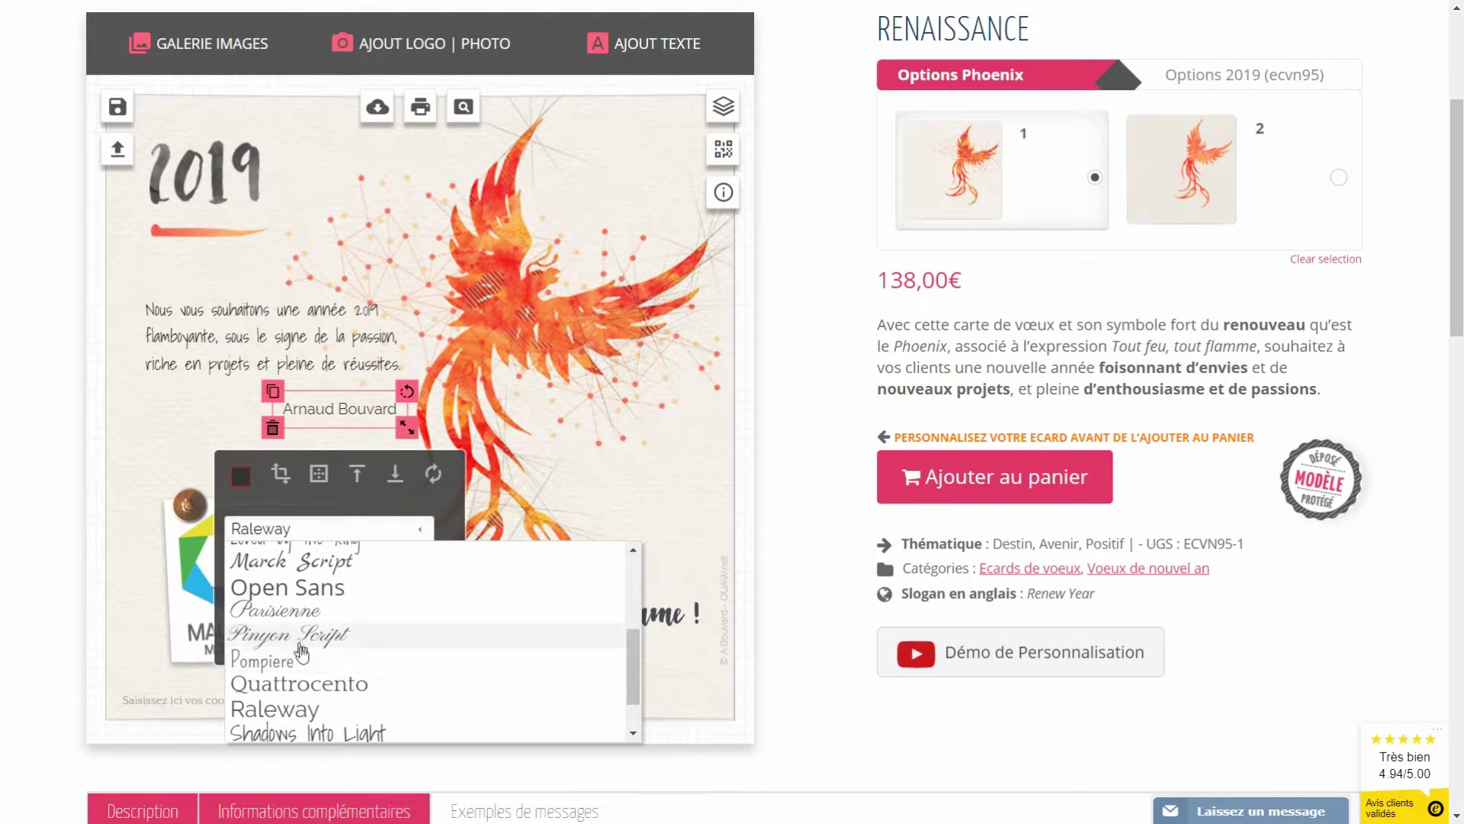
click(305, 730)
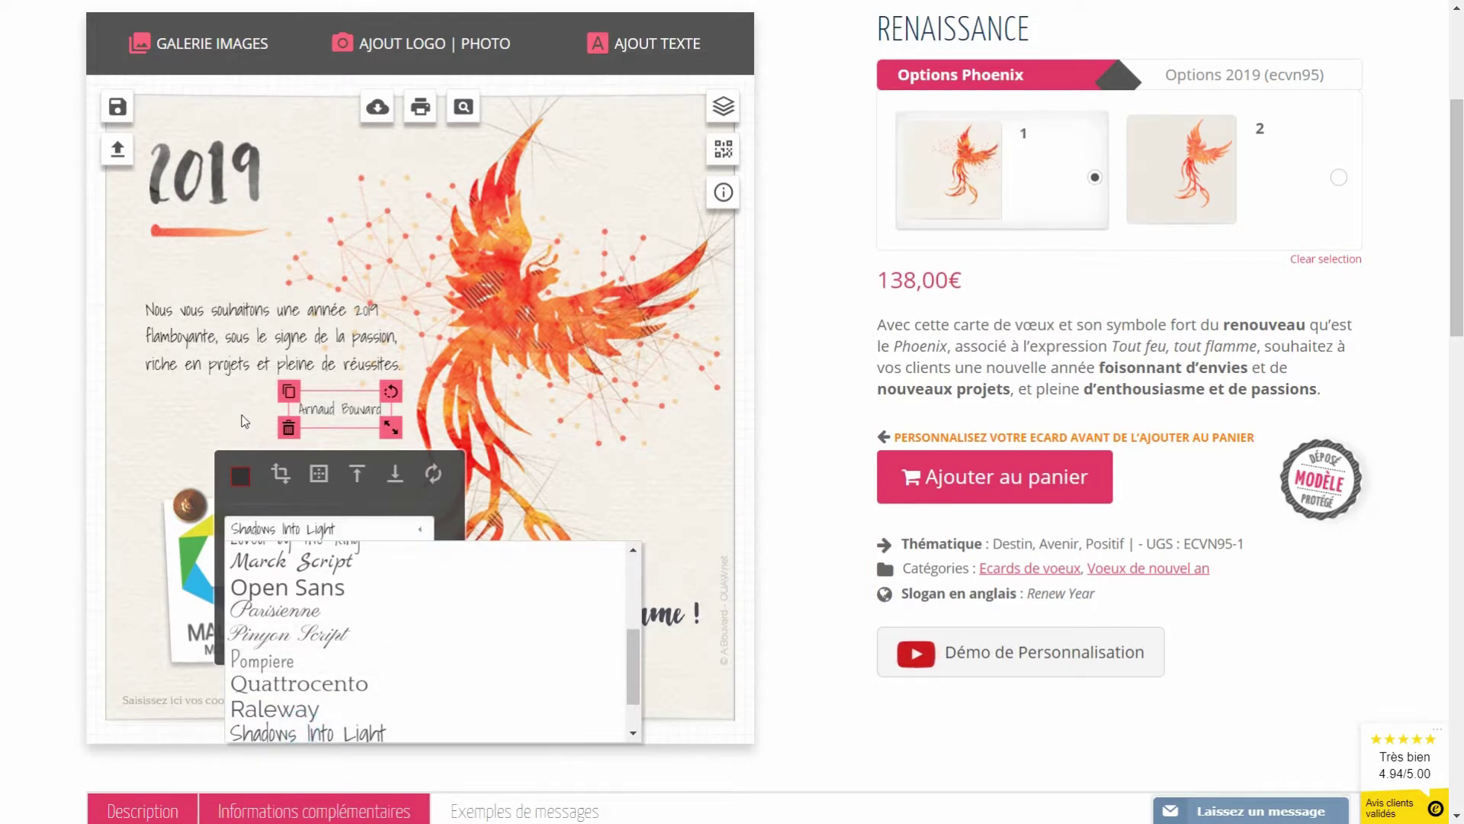
click(320, 425)
click(291, 577)
click(291, 577)
drag(340, 414, 352, 405)
click(254, 472)
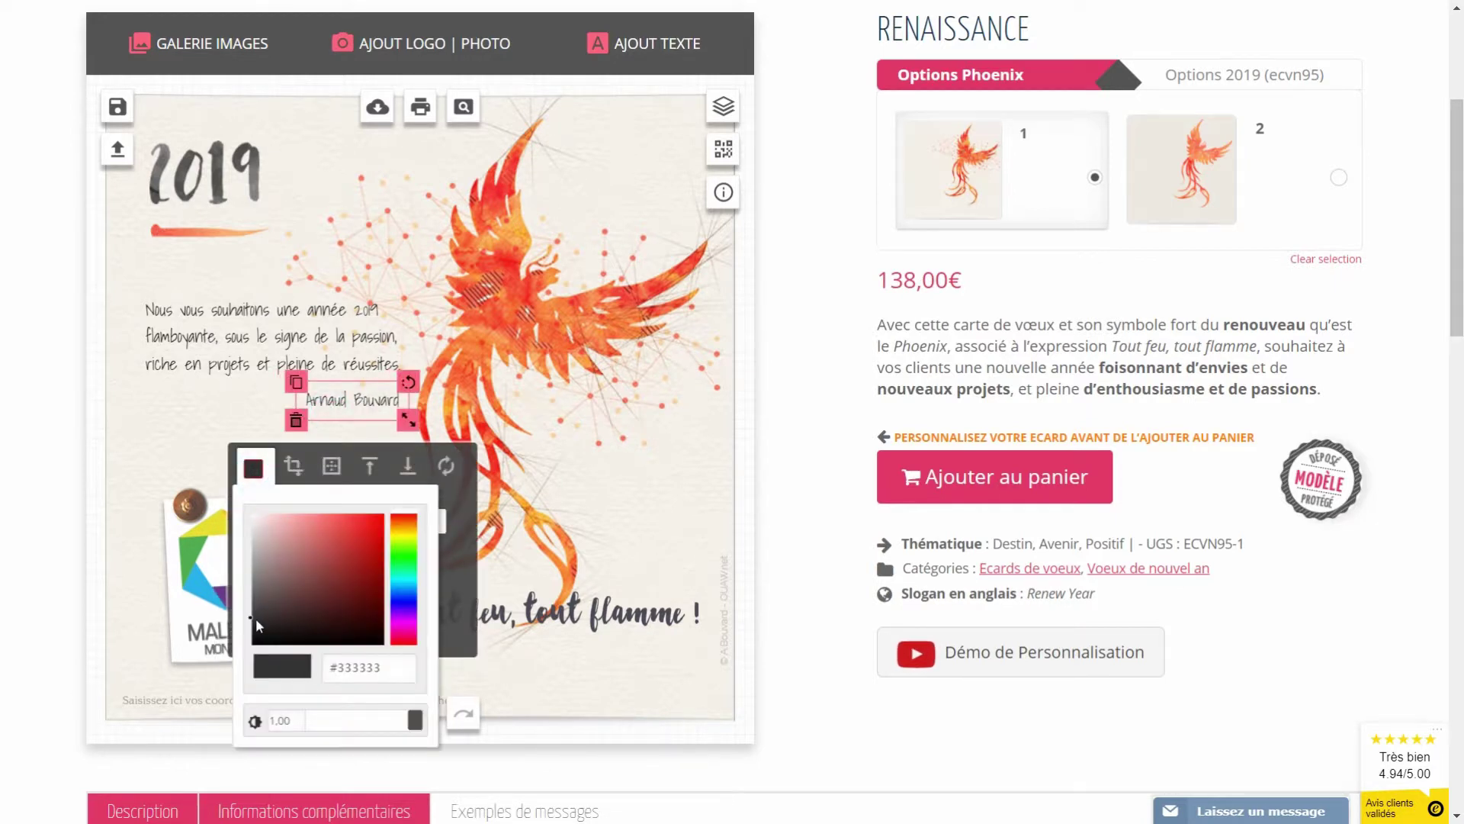
drag(250, 625, 251, 633)
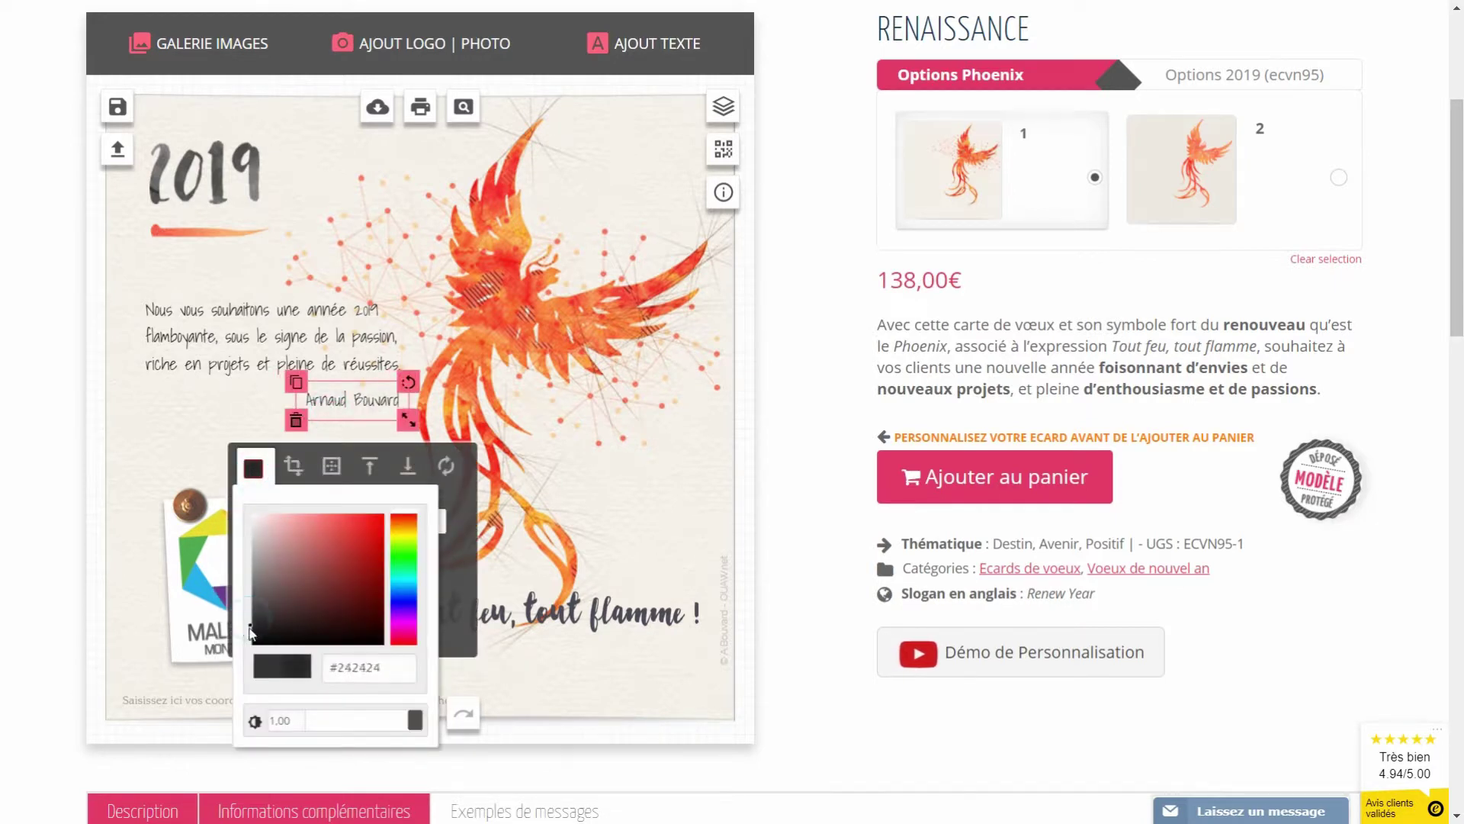
click(152, 431)
- Reposition the round pin onto the MALEVAL note's top-left corner
drag(189, 505, 380, 474)
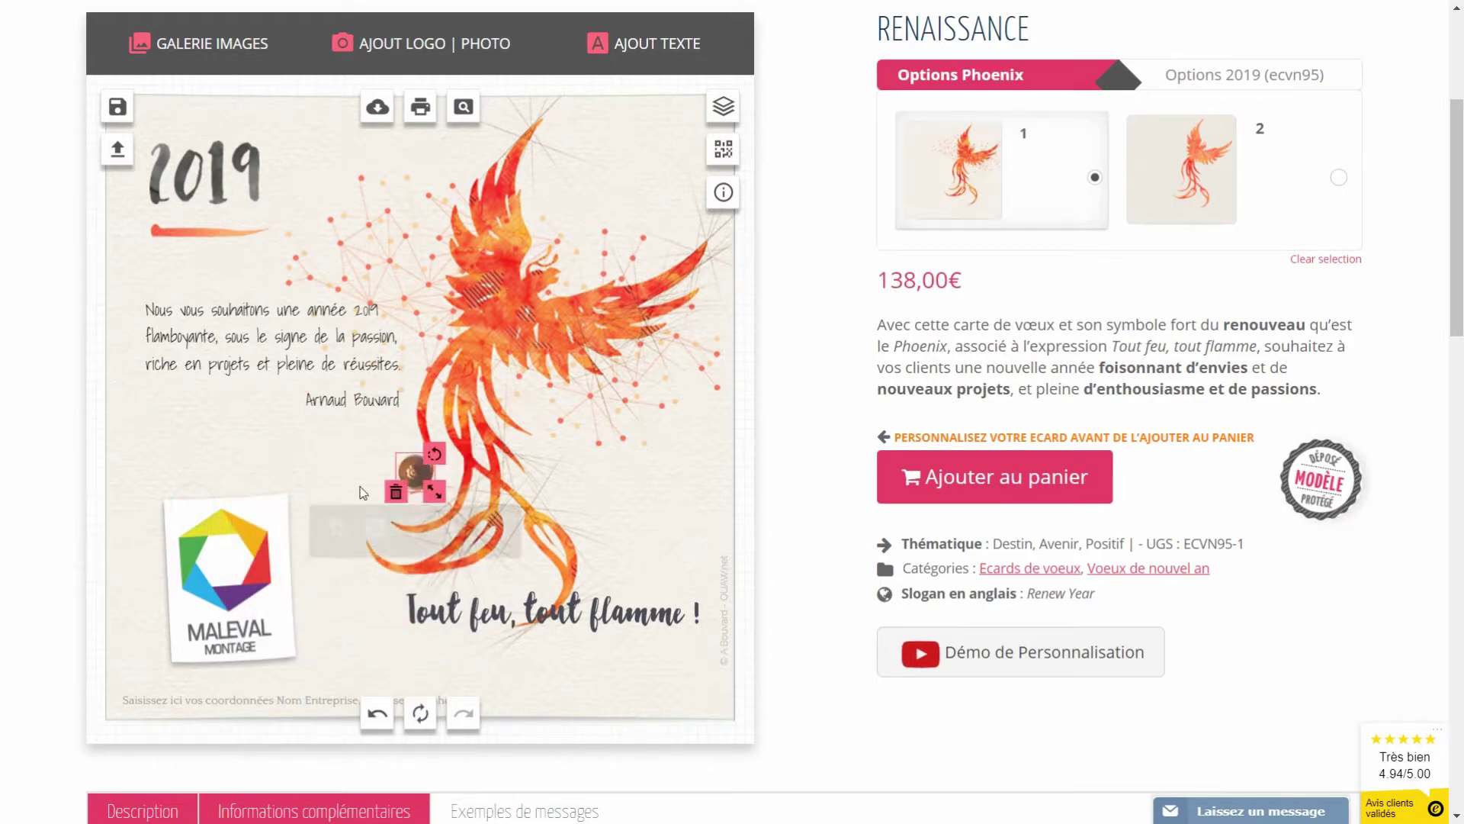
click(246, 554)
click(372, 574)
drag(415, 471, 176, 455)
click(176, 456)
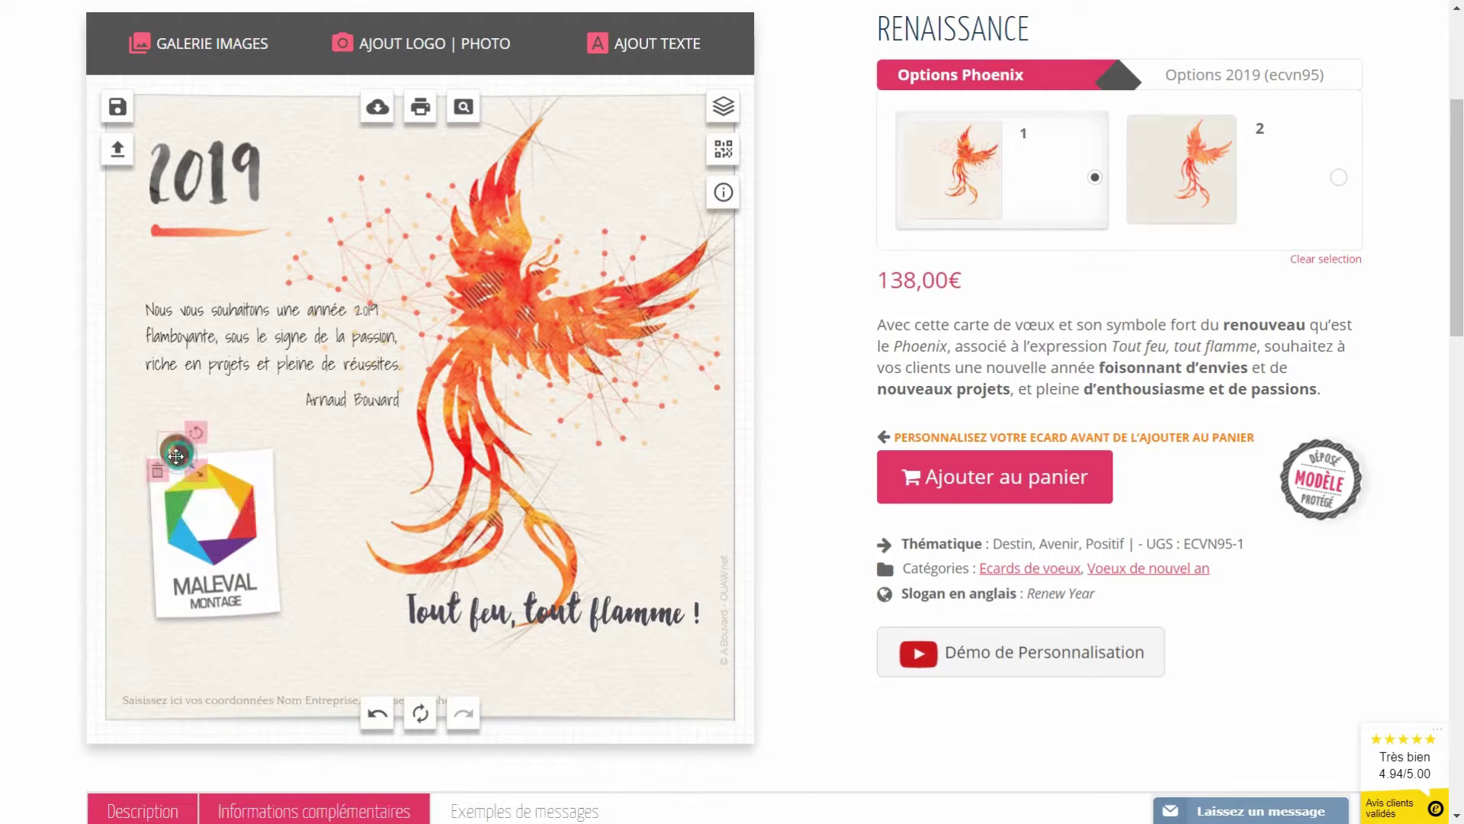
click(345, 492)
- Replace the footer placeholder with the MALEVAL company line, its street address and phone number
click(275, 702)
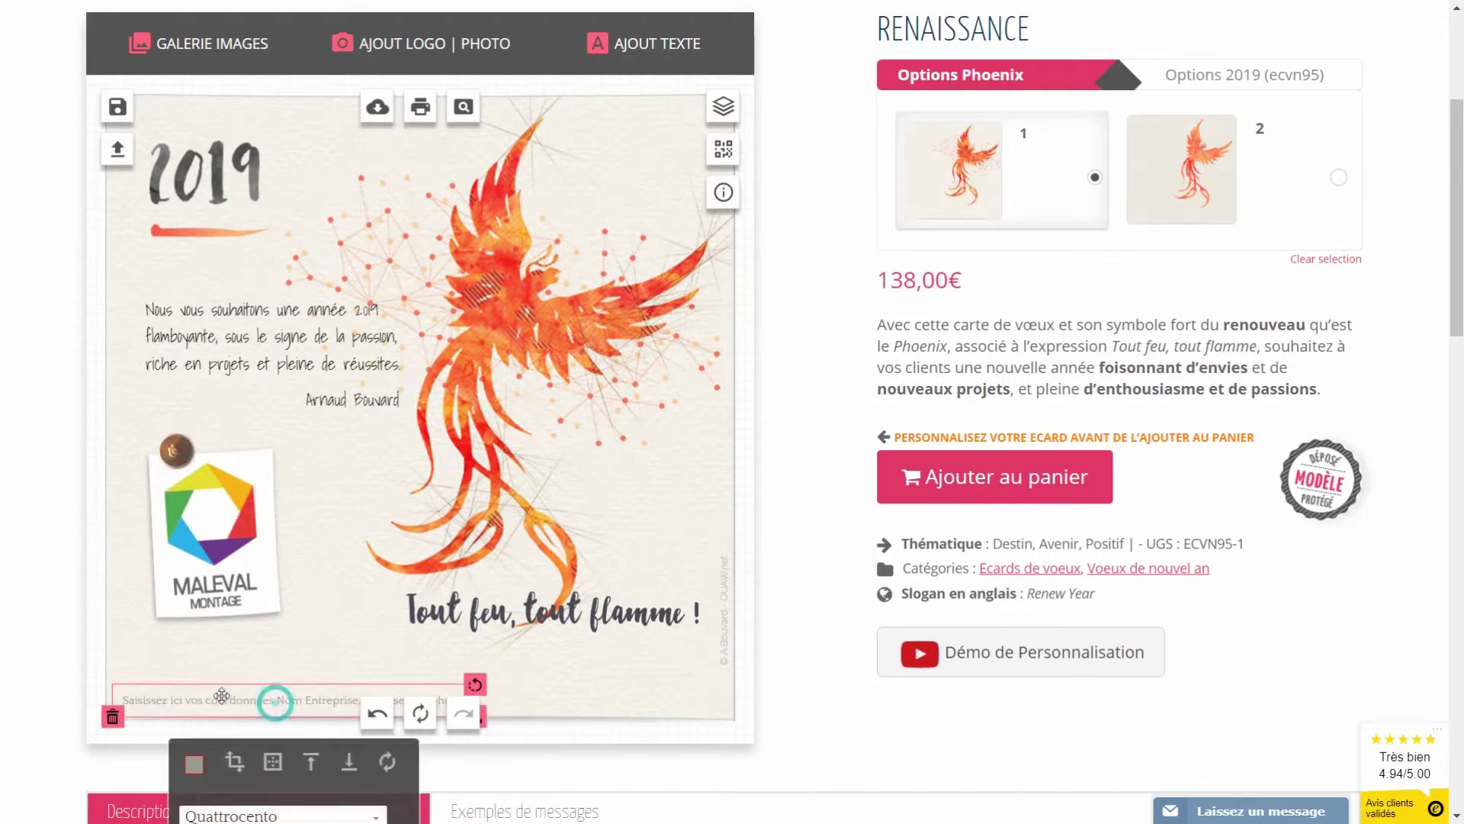
scroll(328, 694, down, 2)
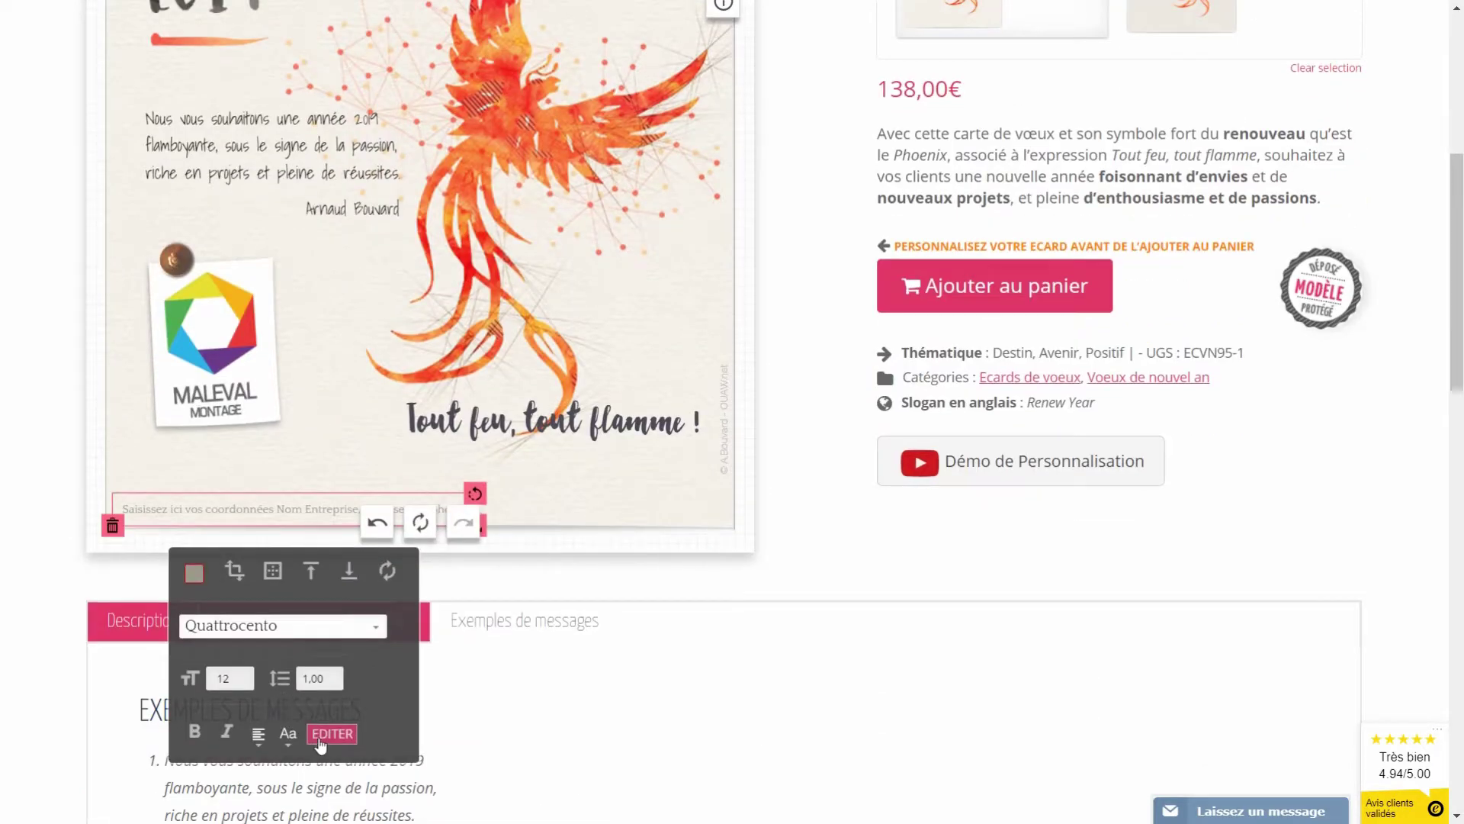
click(319, 736)
scroll(332, 557, down, 4)
triple_click(309, 414)
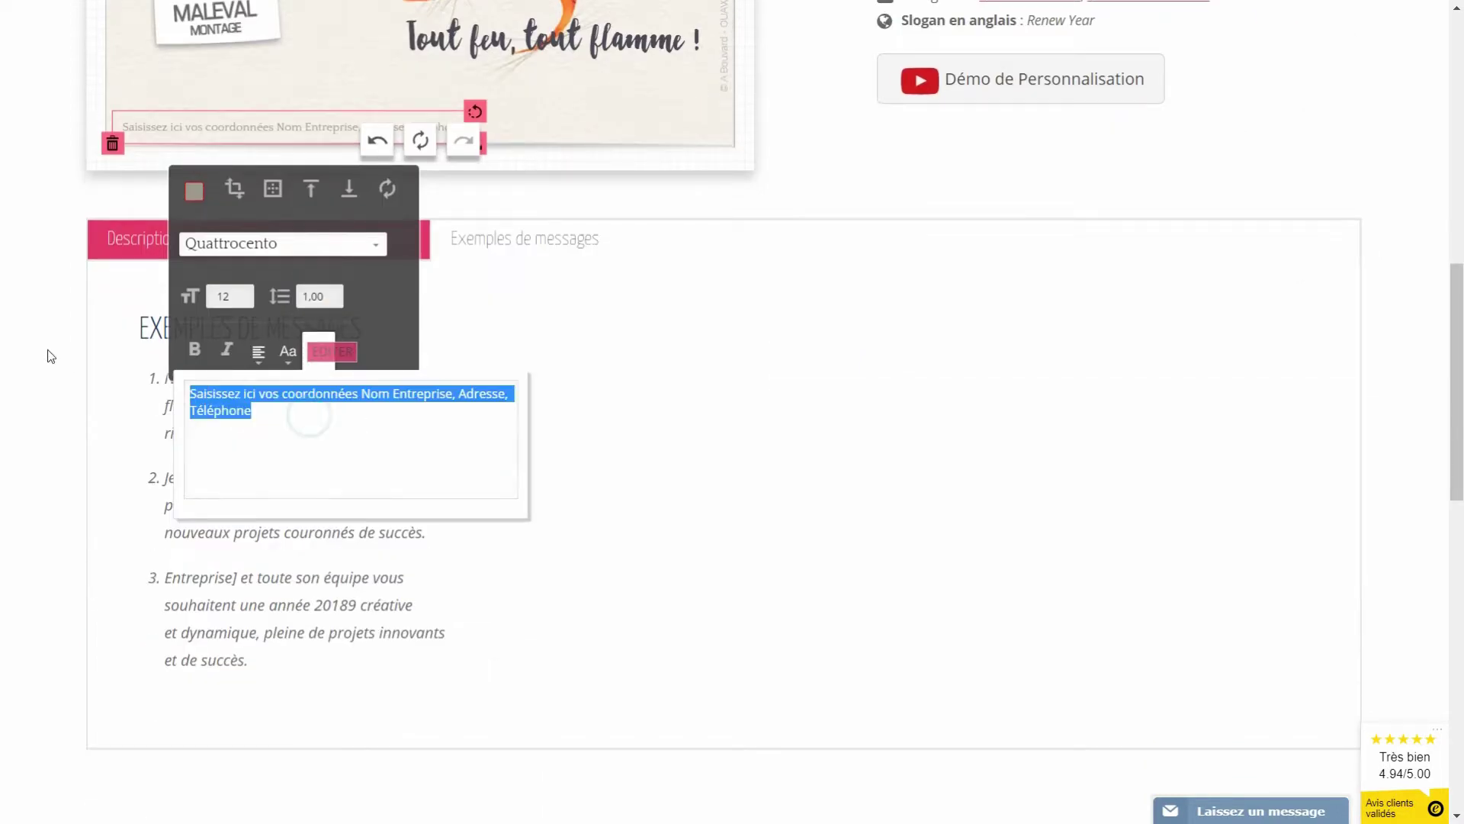
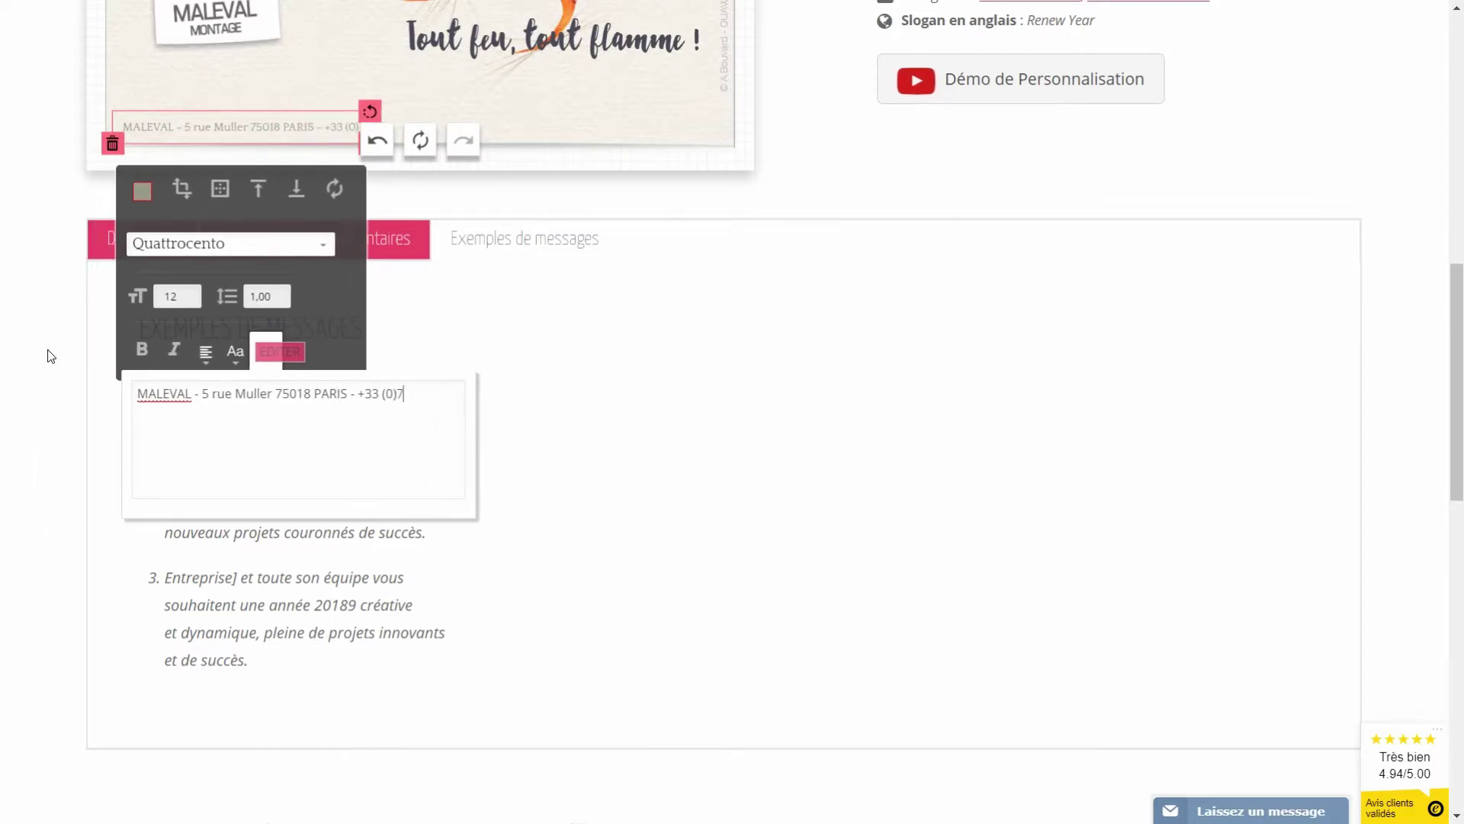
click(761, 379)
scroll(707, 408, up, 7)
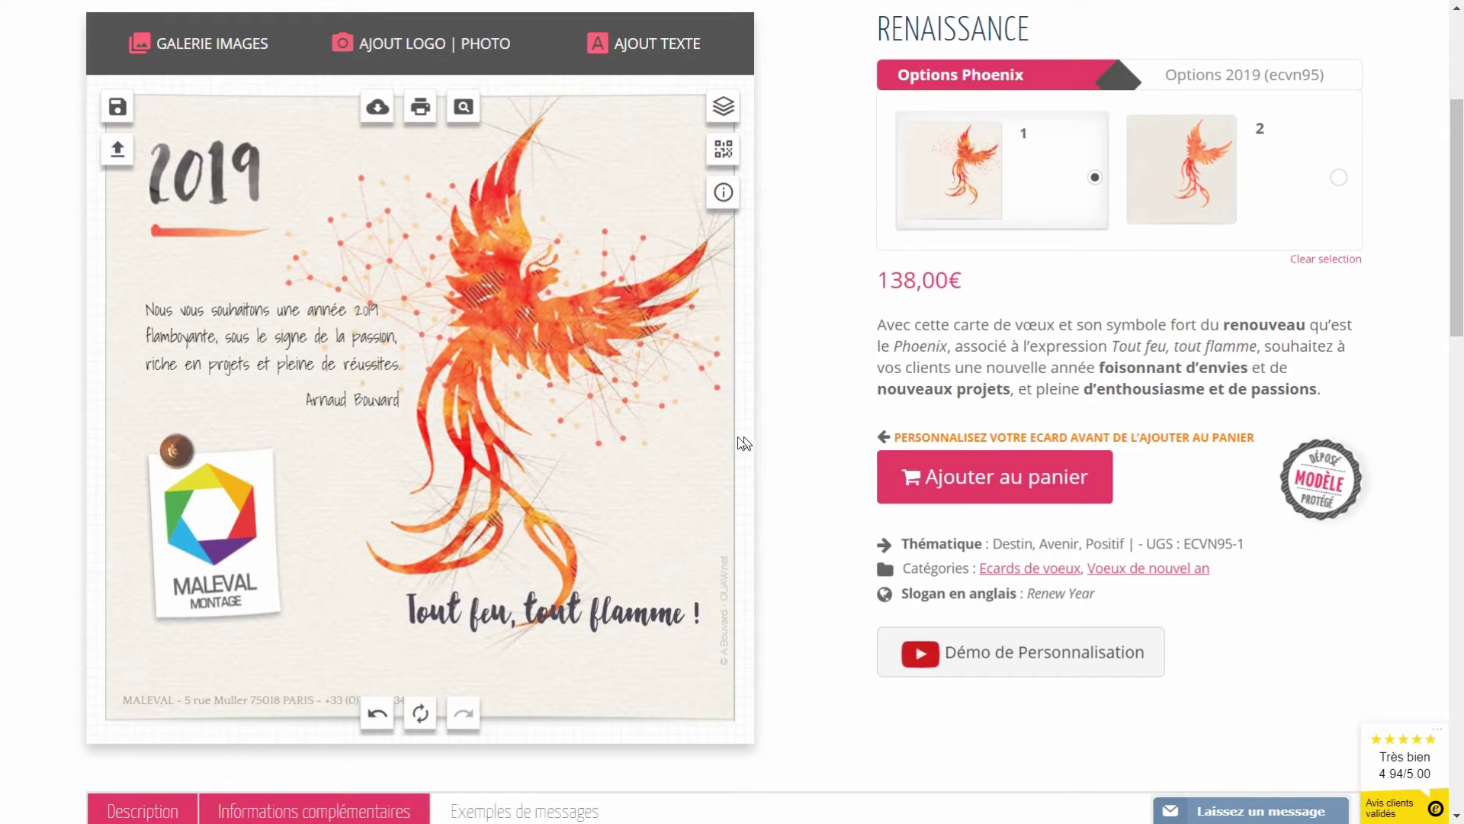
- Check the finished phoenix card in full preview, then save it as the creation 'crea 1'
click(463, 108)
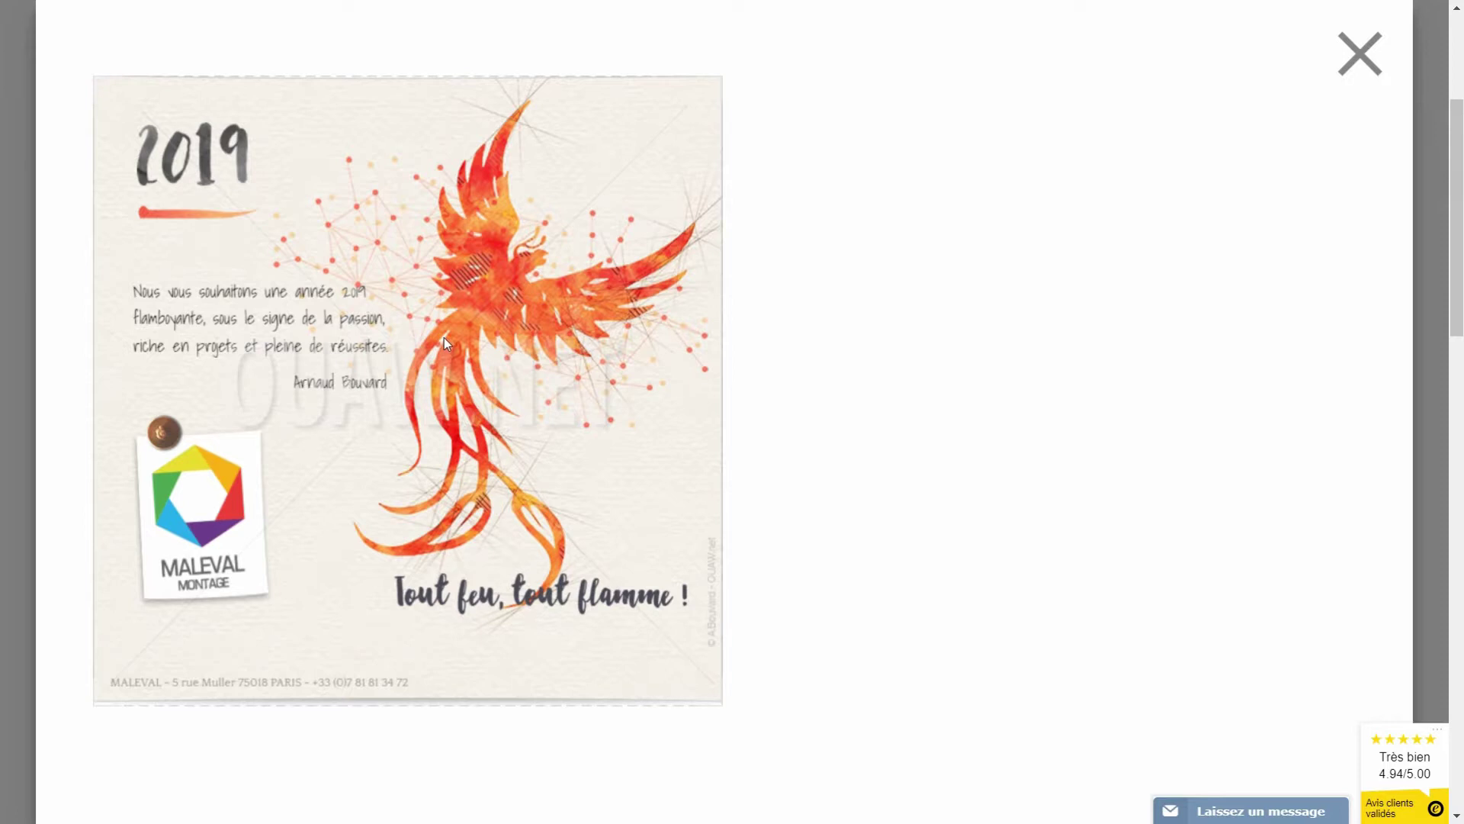
click(1359, 55)
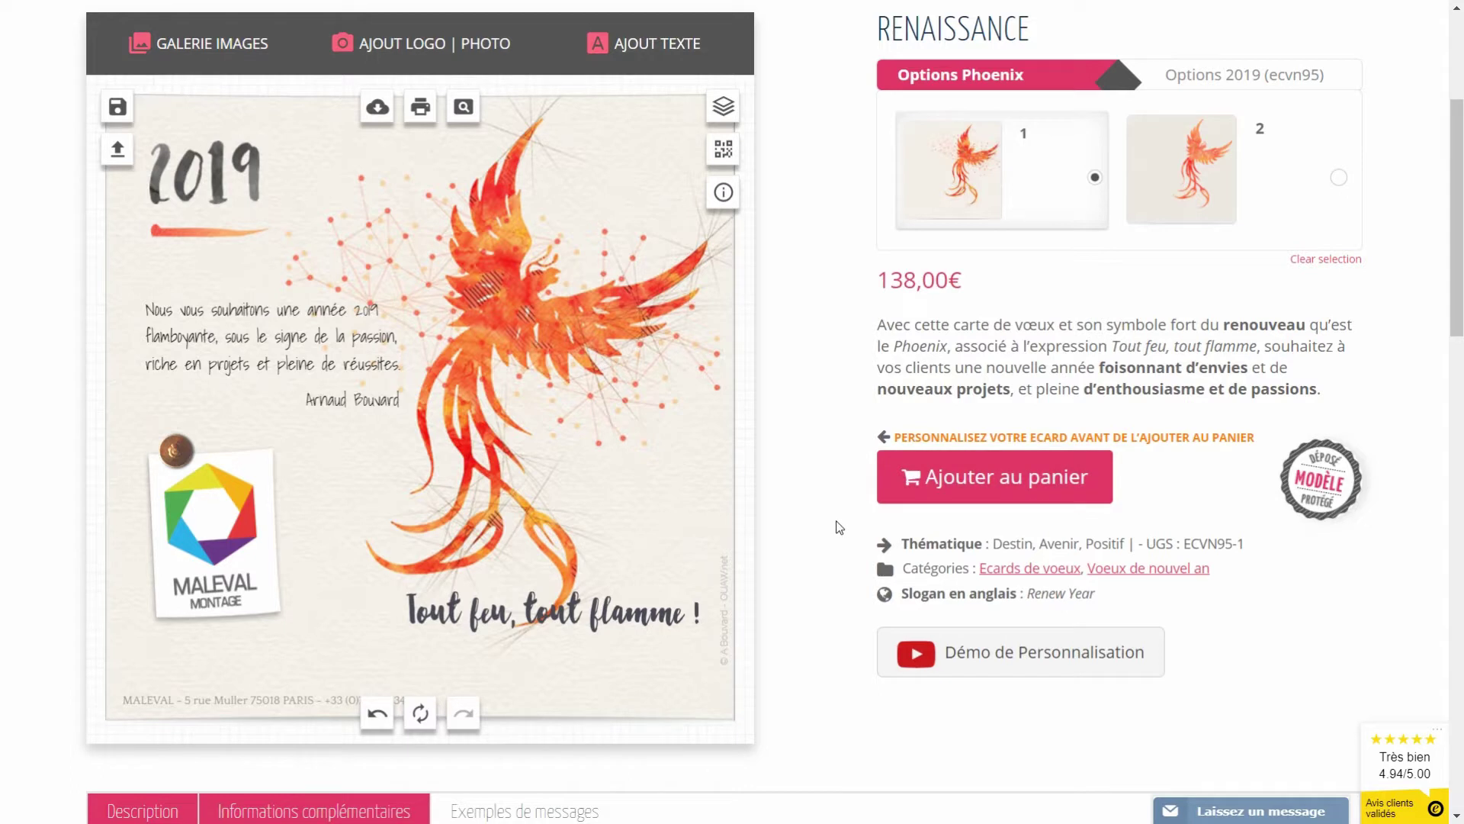
click(118, 107)
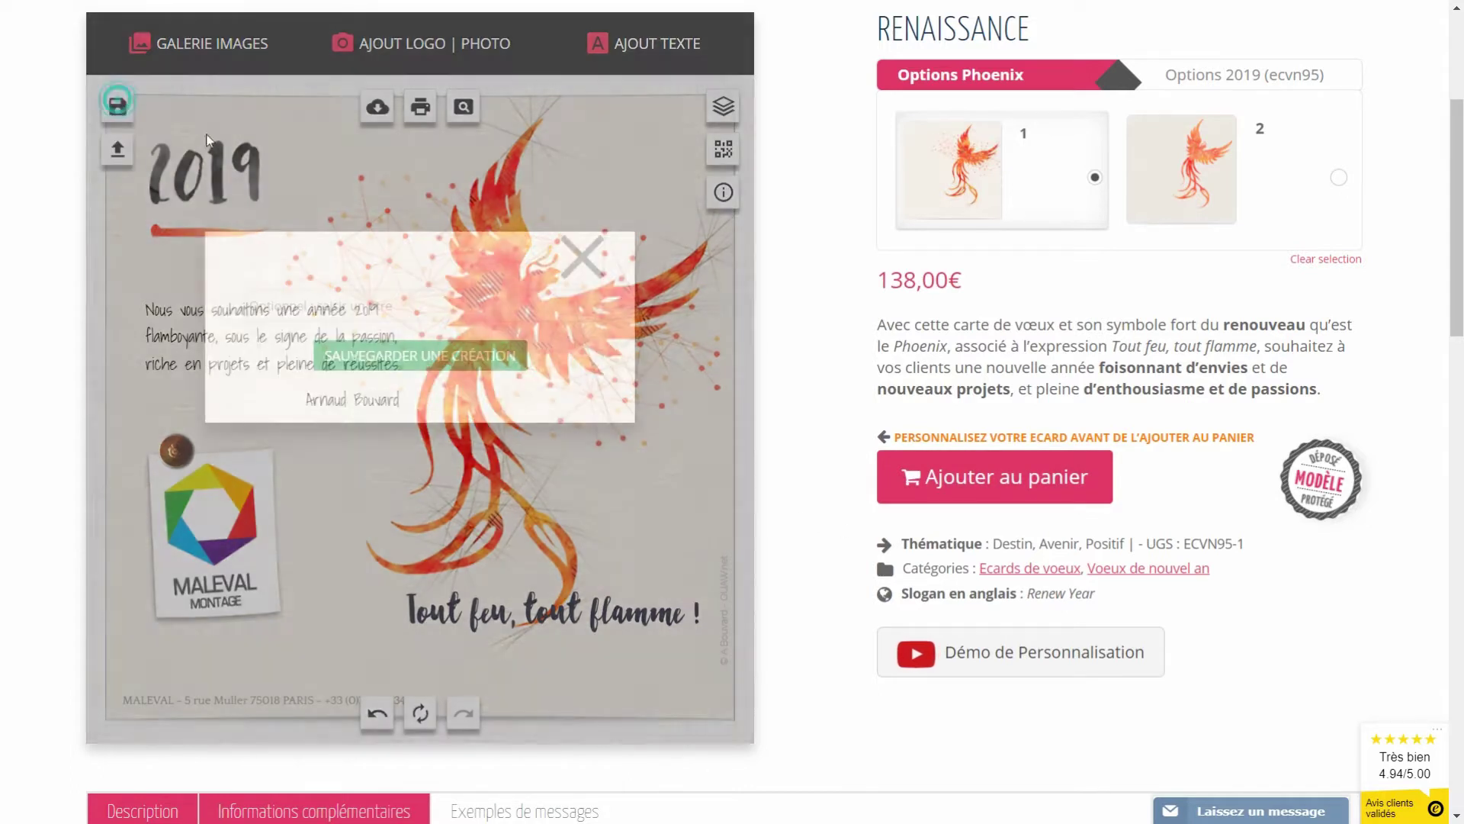
text(crea 1)
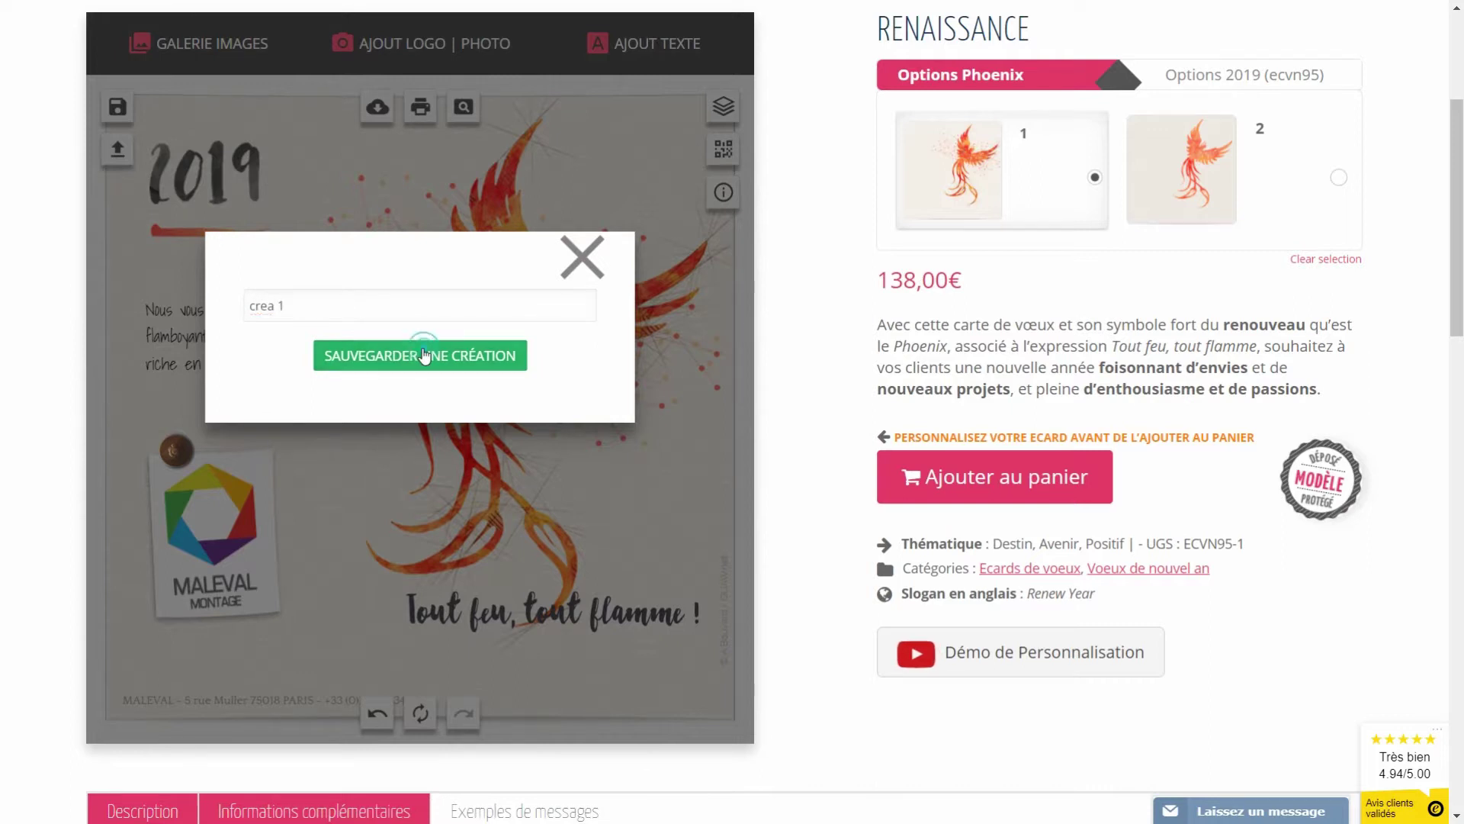
click(424, 355)
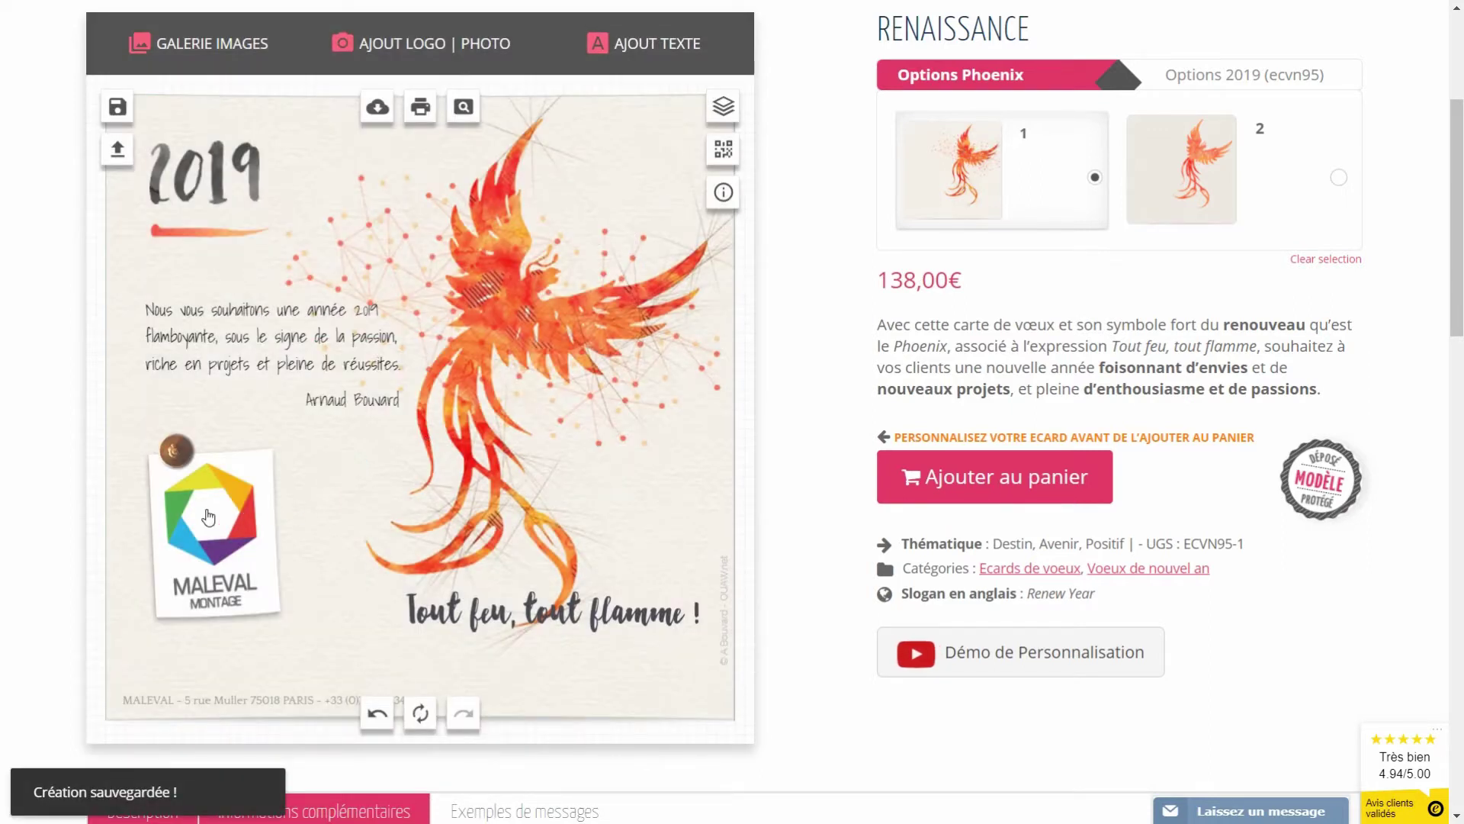
- Delete the white note and pushpin, leaving the MALEVAL logo where the note was
click(240, 505)
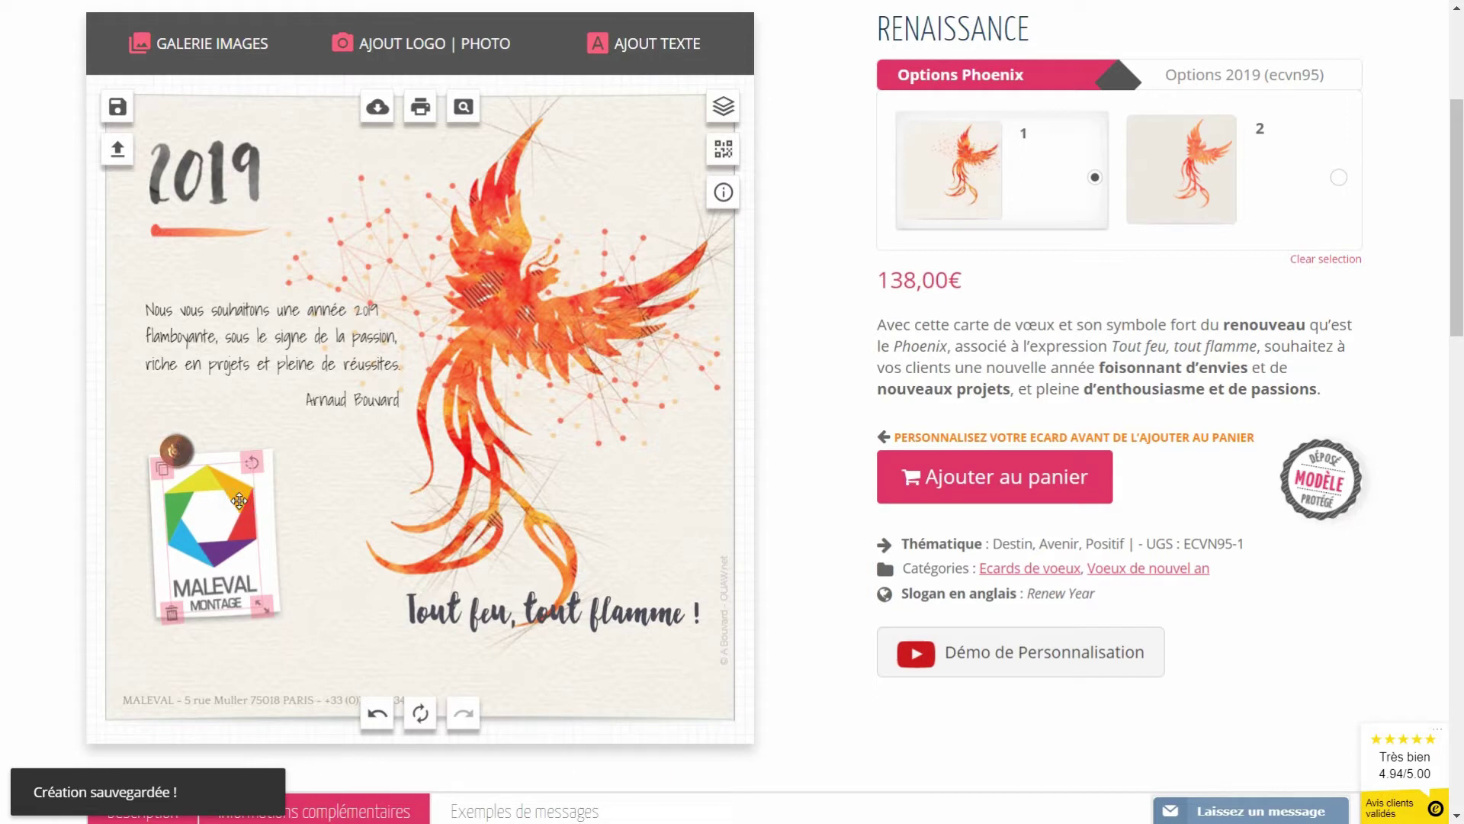
drag(239, 500, 377, 485)
click(268, 567)
click(145, 630)
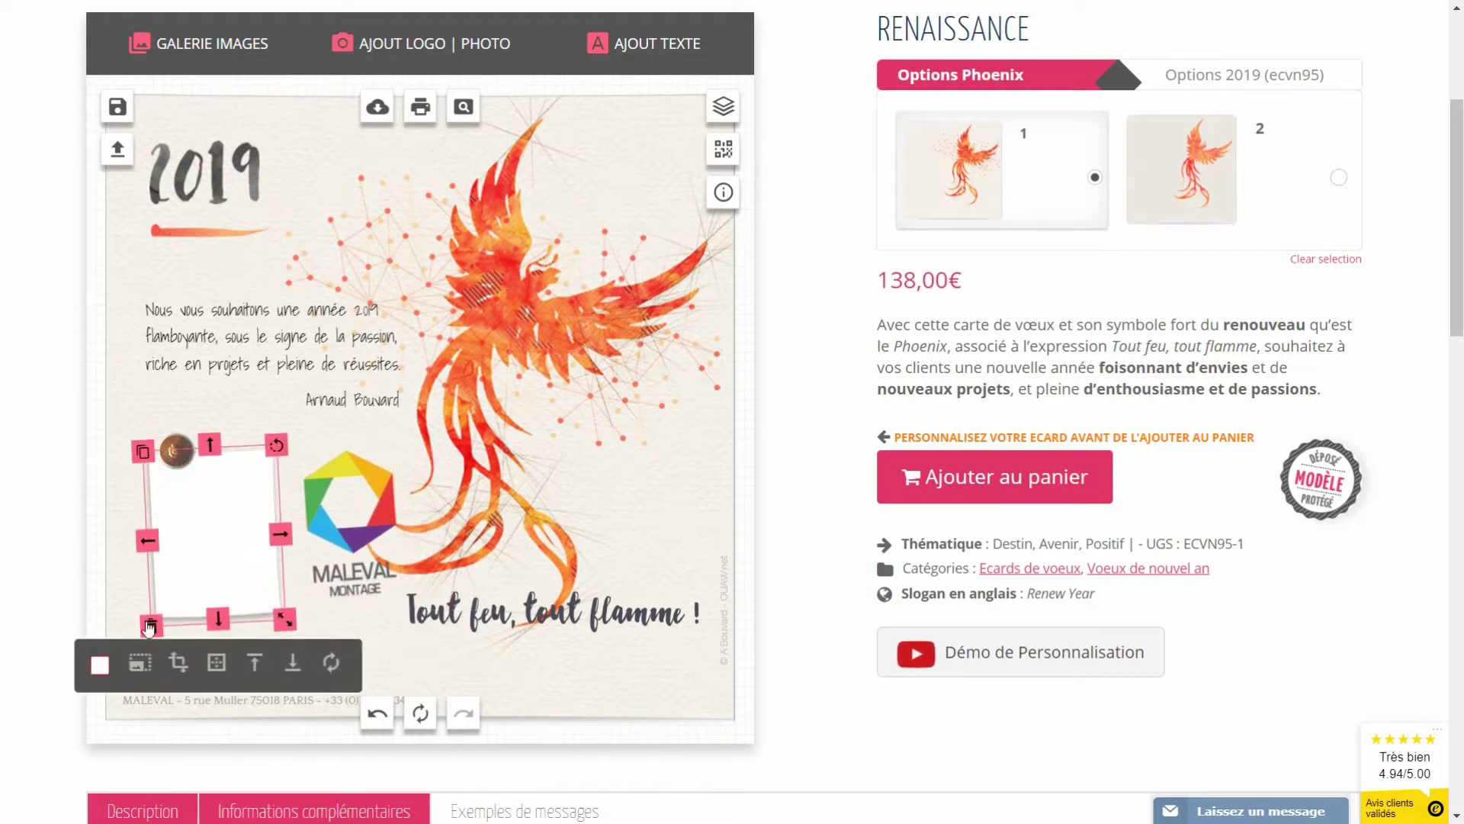
click(164, 452)
click(157, 471)
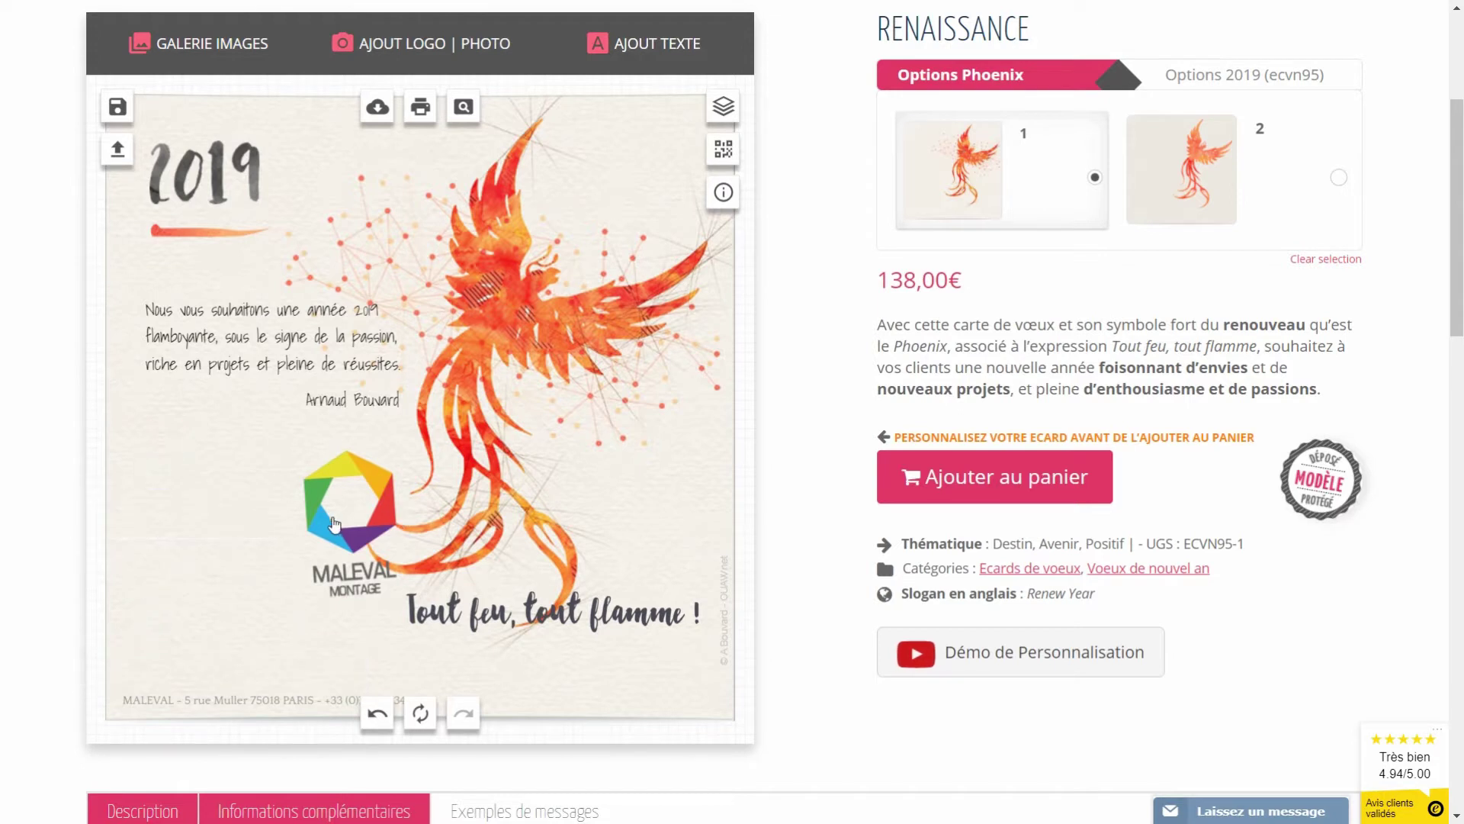
drag(331, 513, 240, 464)
- Finish placing the 'Tout feu, tout flamme !' slogan at the lower right and deselect it
click(481, 619)
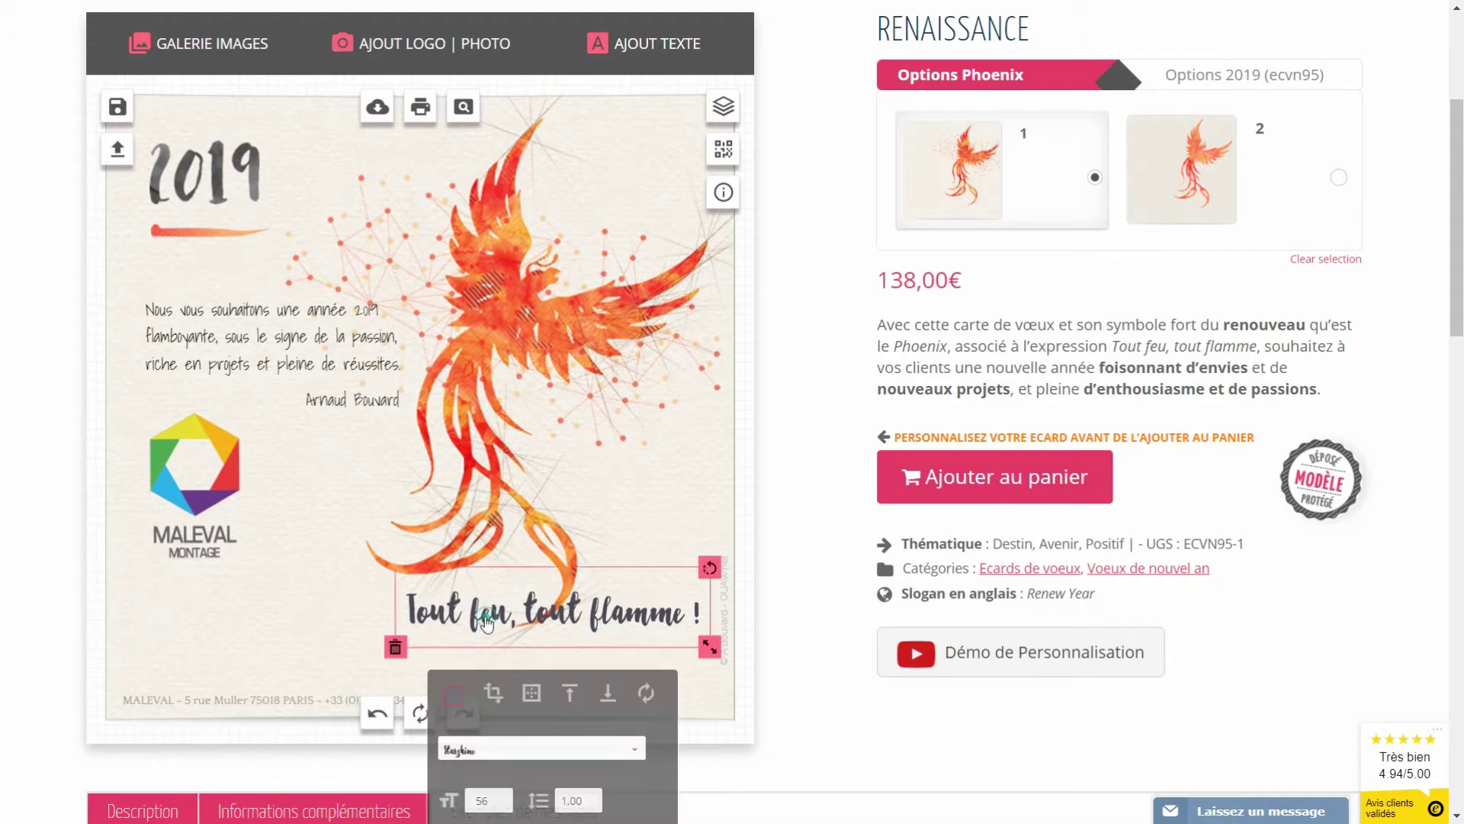
scroll(353, 576, down, 1)
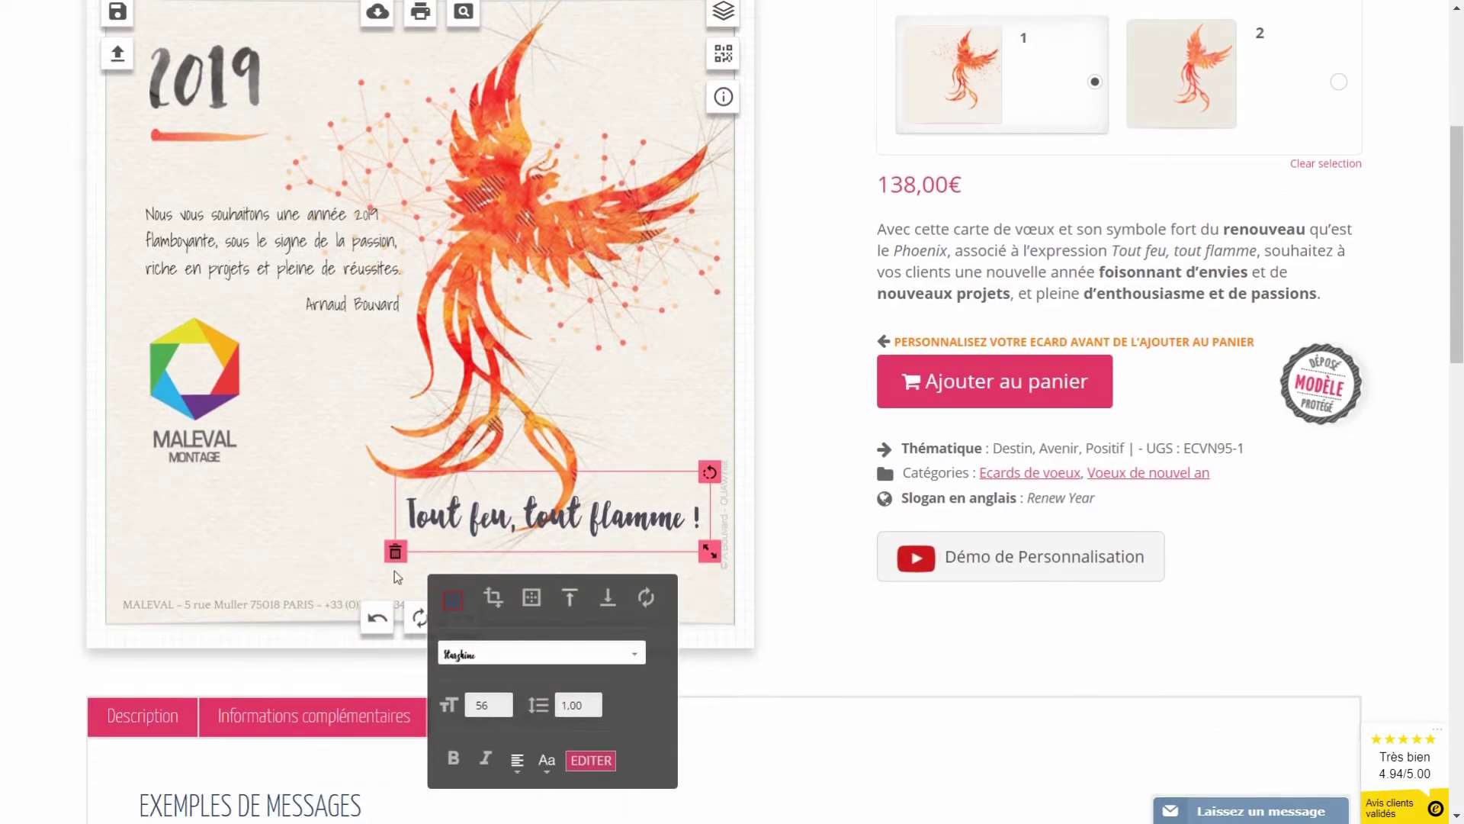
click(392, 446)
scroll(1068, 228, up, 2)
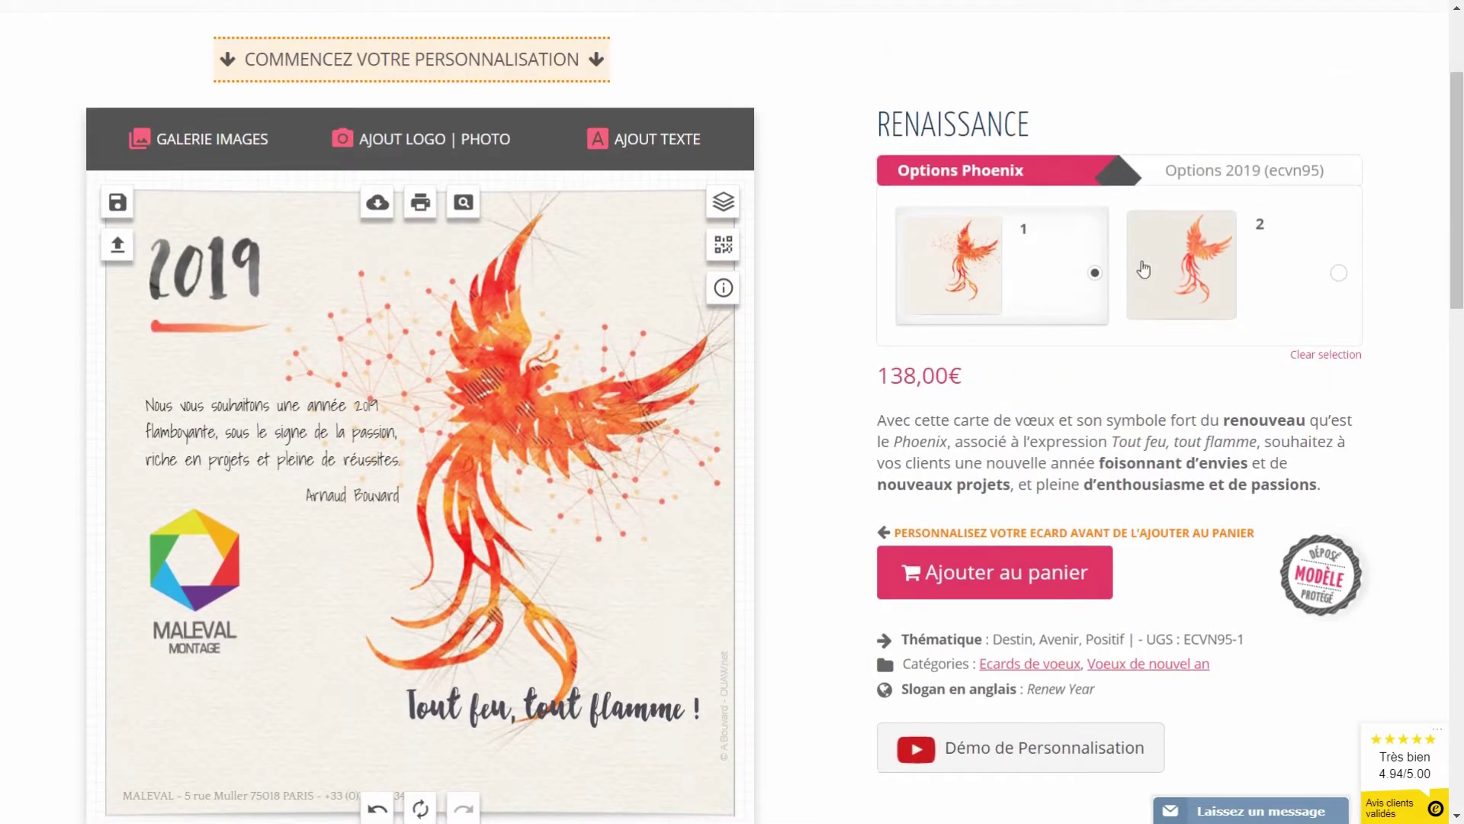
- Switch the card to the second Phoenix design and nudge the MALEVAL logo up slightly
click(1183, 286)
scroll(726, 433, down, 1)
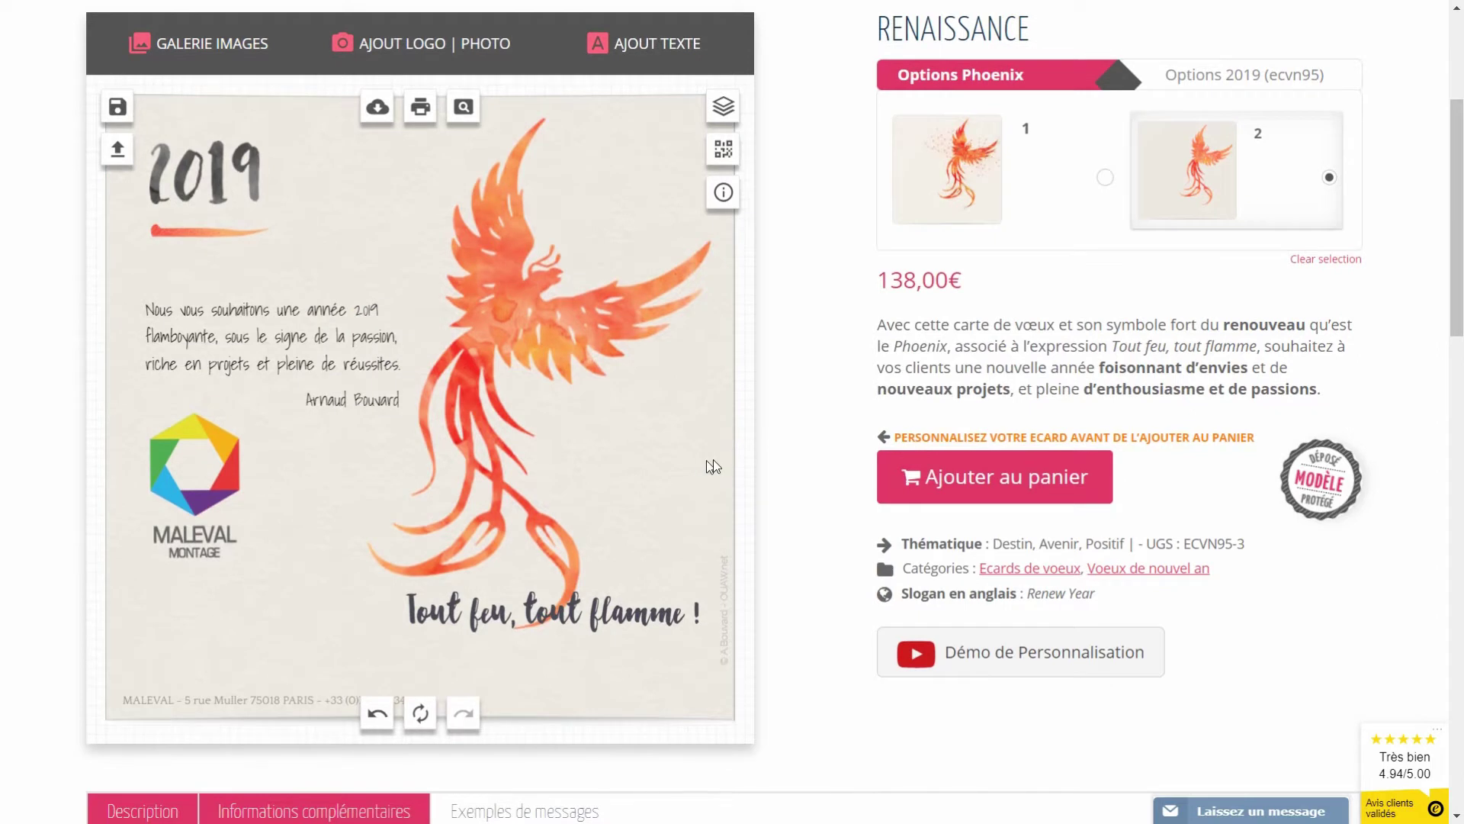
drag(212, 448, 208, 437)
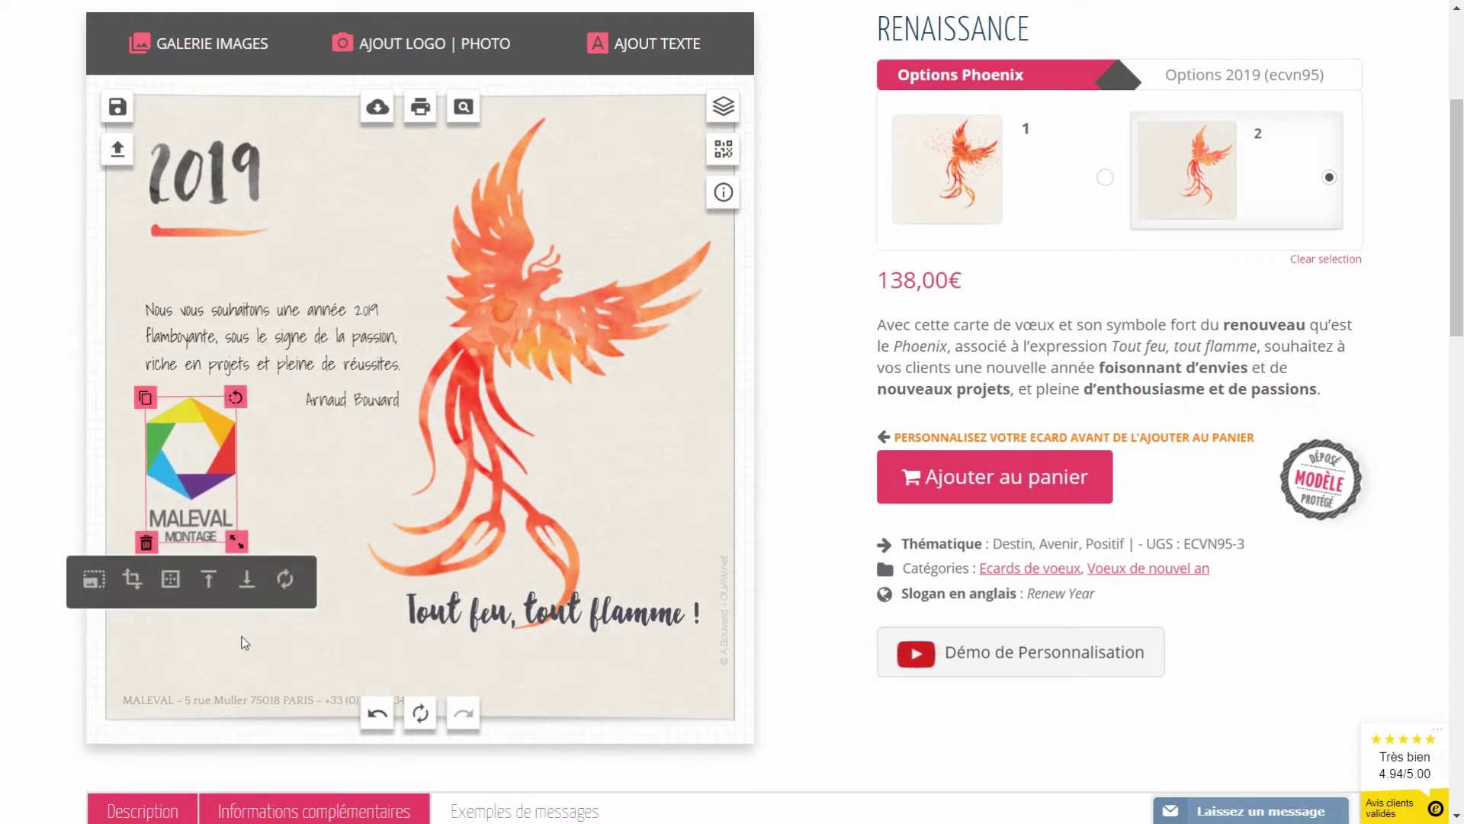
- Raise the greeting text, signature and MALEVAL logo closer under the 2019 heading
click(344, 644)
drag(222, 343, 223, 317)
click(419, 428)
drag(359, 408, 358, 390)
drag(217, 453, 219, 443)
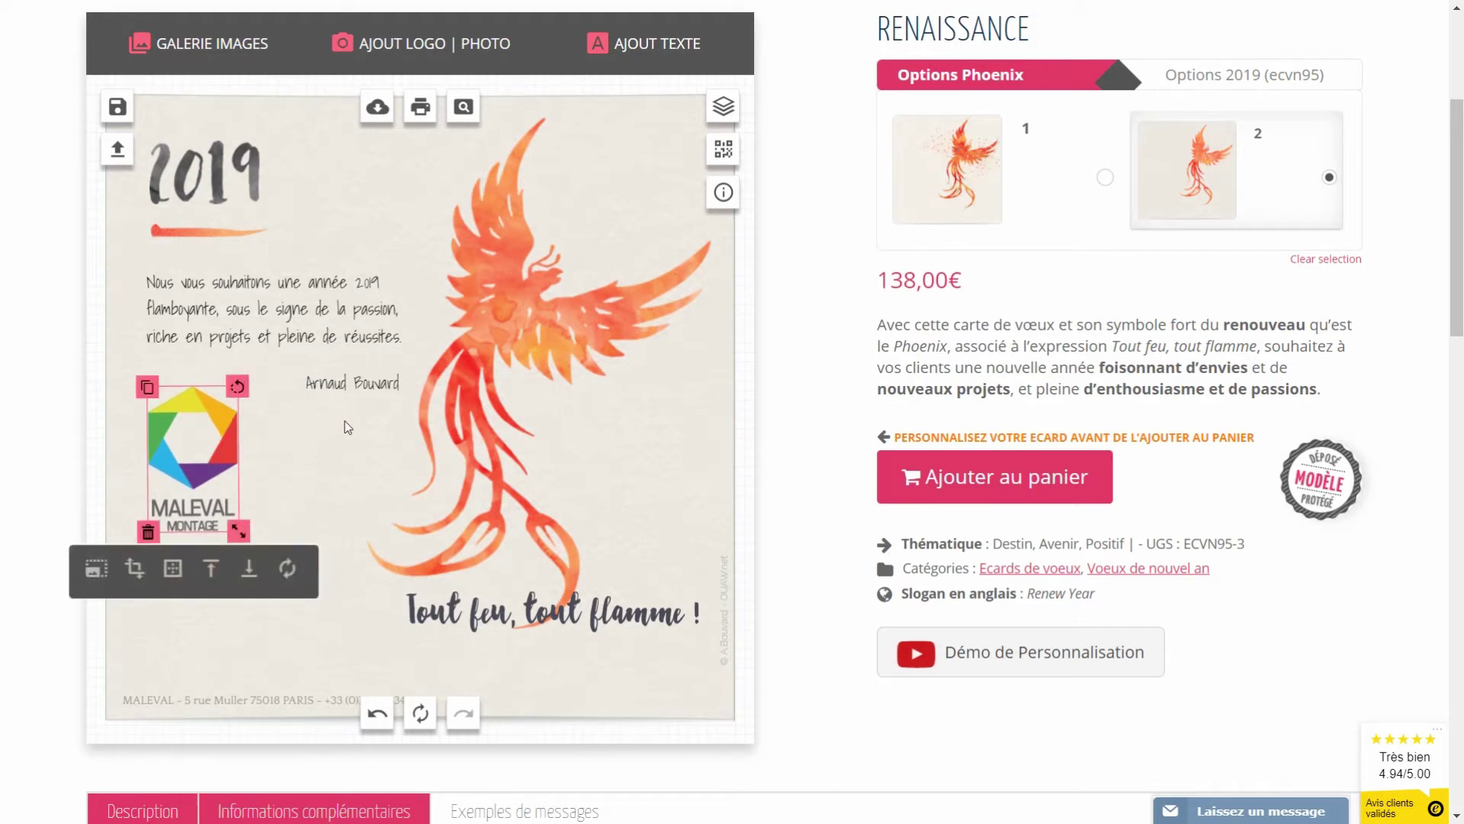
click(309, 451)
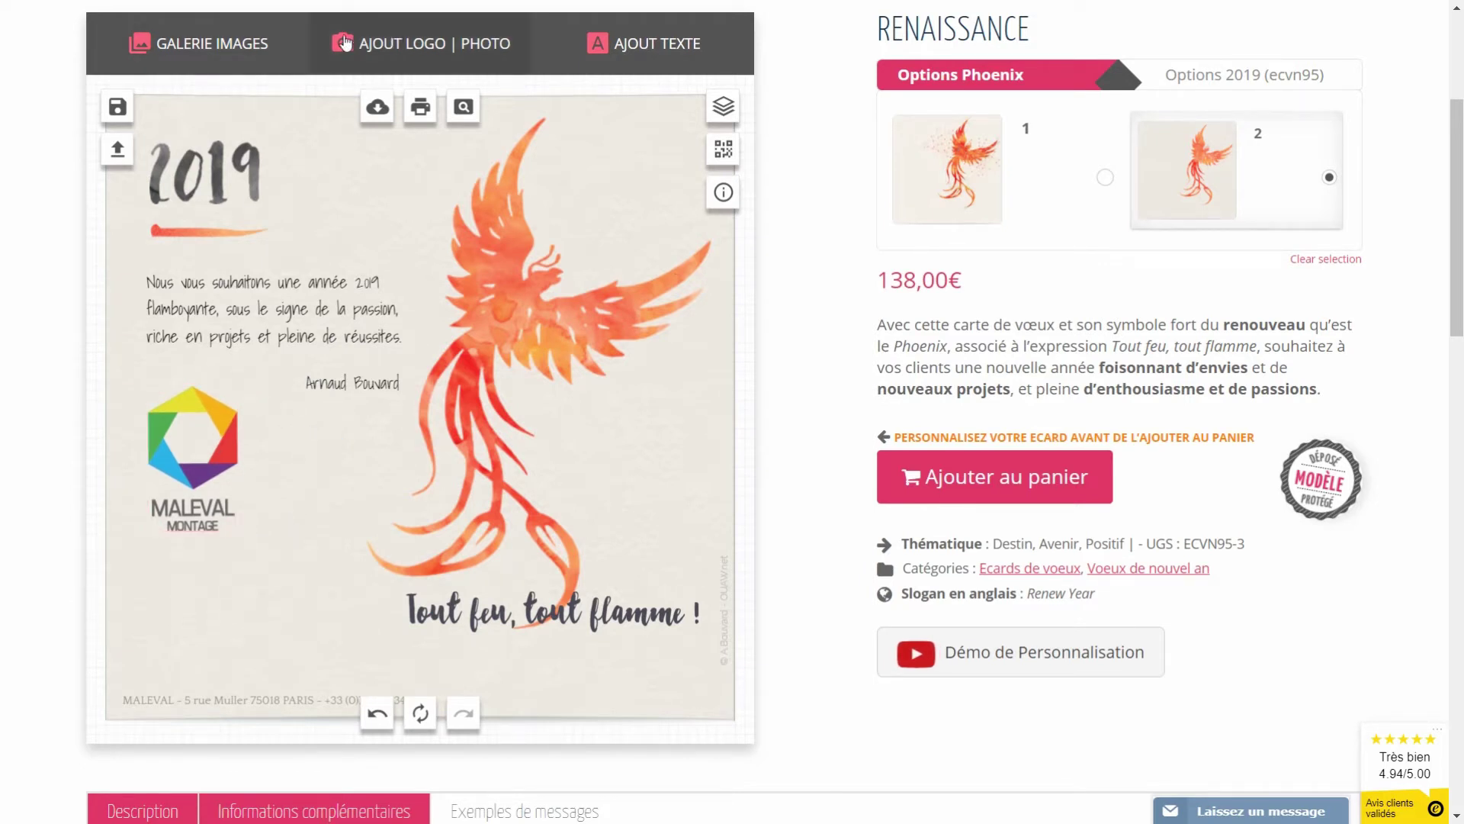
- Add a white frame from the image gallery at the left and move the MALEVAL logo lower right
click(203, 46)
click(696, 396)
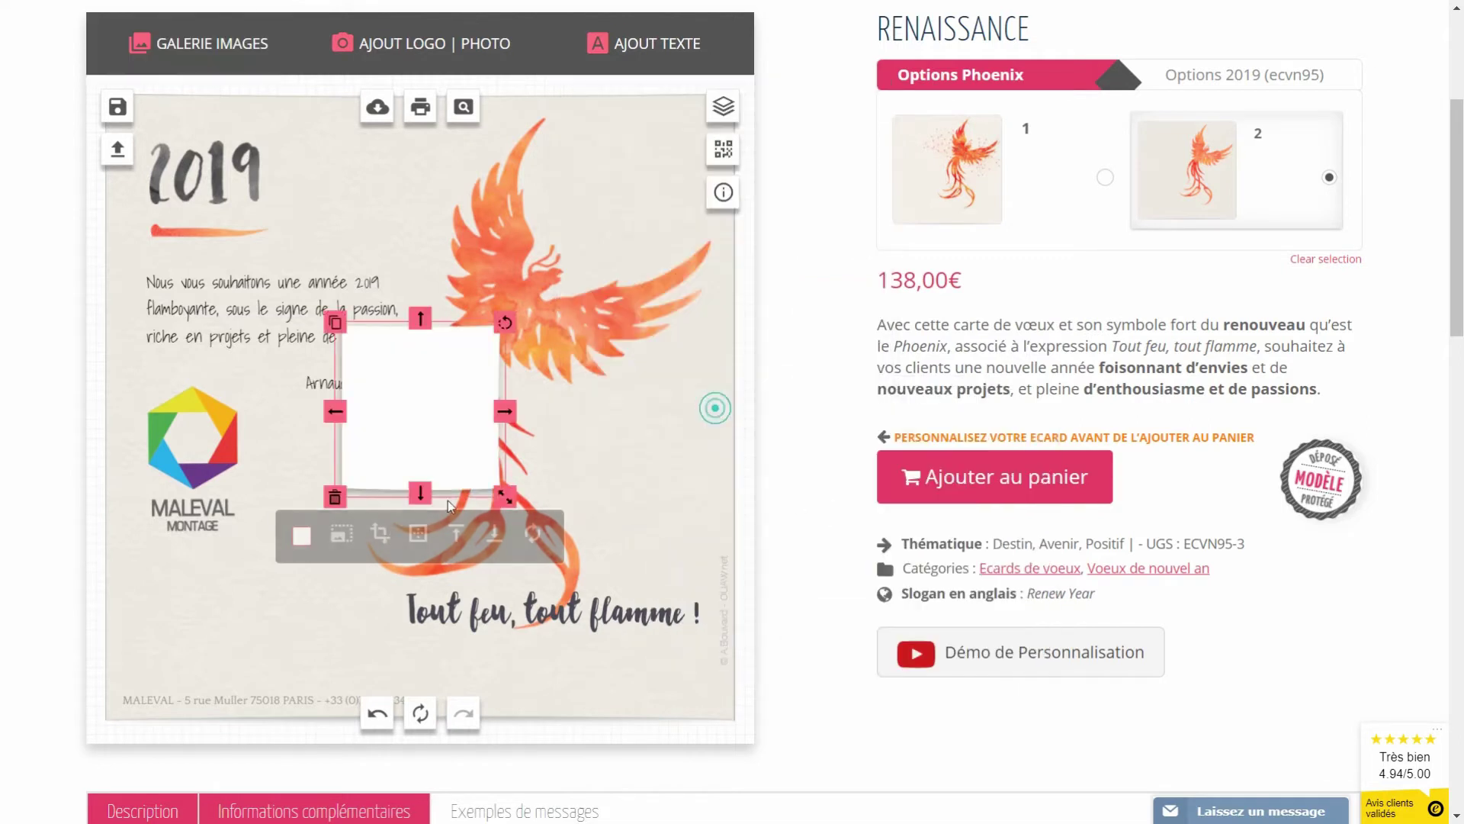
drag(384, 422, 335, 442)
drag(210, 479, 329, 620)
drag(343, 444, 216, 463)
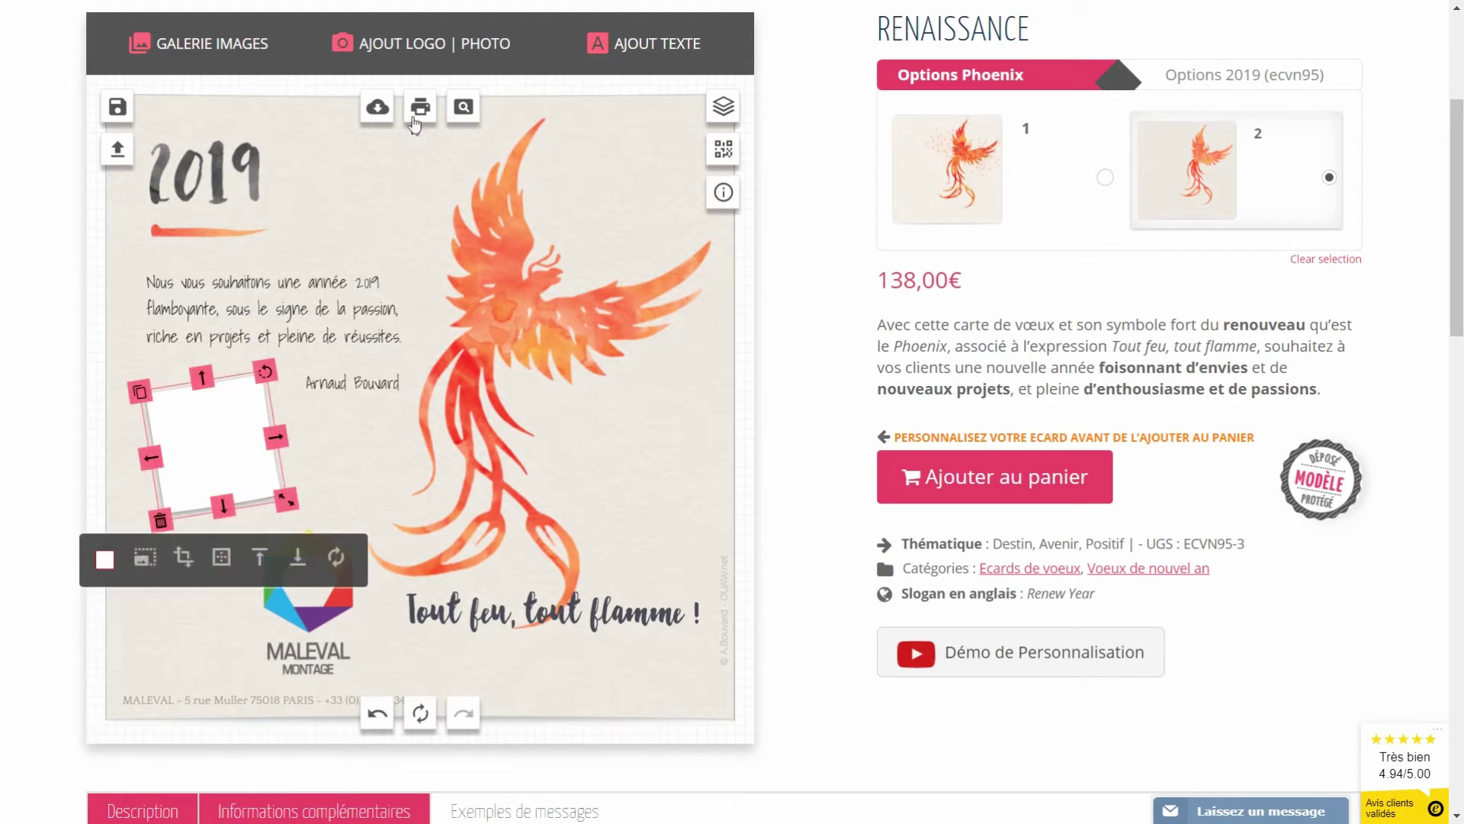
- Upload linkedin-profil-photo.jpg, shrink it to a small square and place it on the white frame
click(410, 51)
click(728, 164)
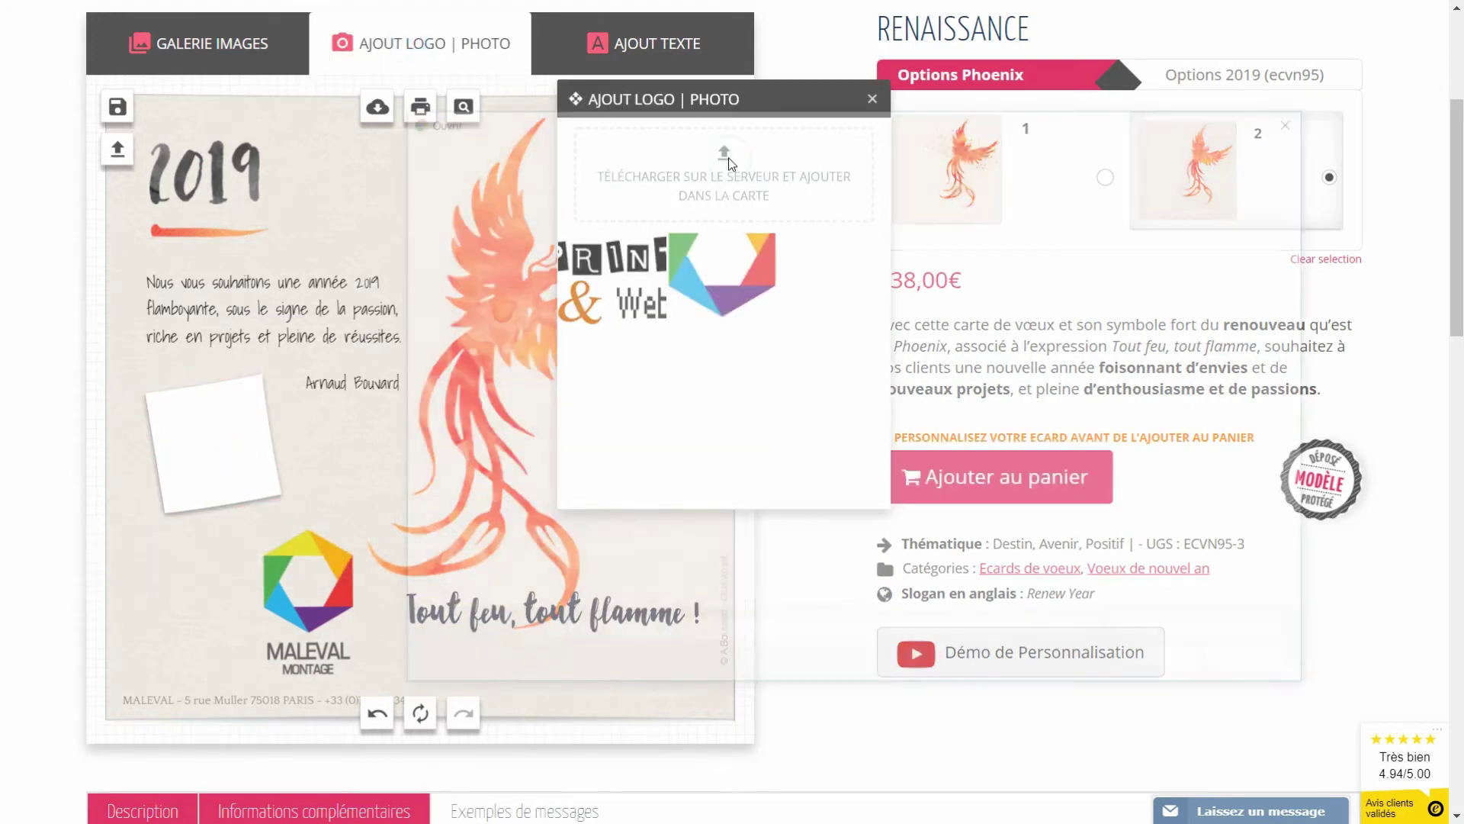
click(747, 252)
click(1160, 668)
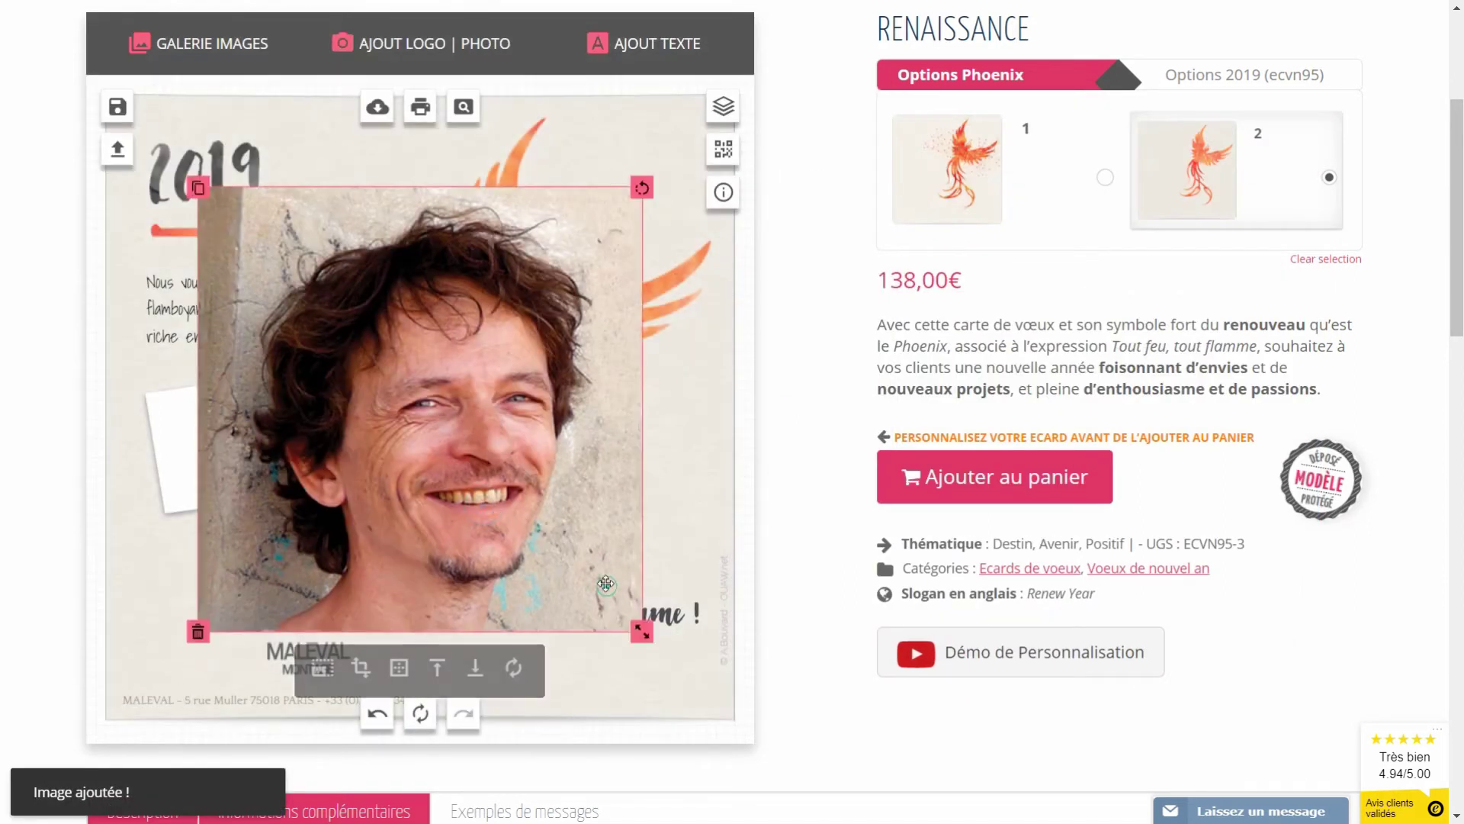
mouse_move(642, 631)
mouse_down()
mouse_move(479, 467)
mouse_move(238, 511)
mouse_up()
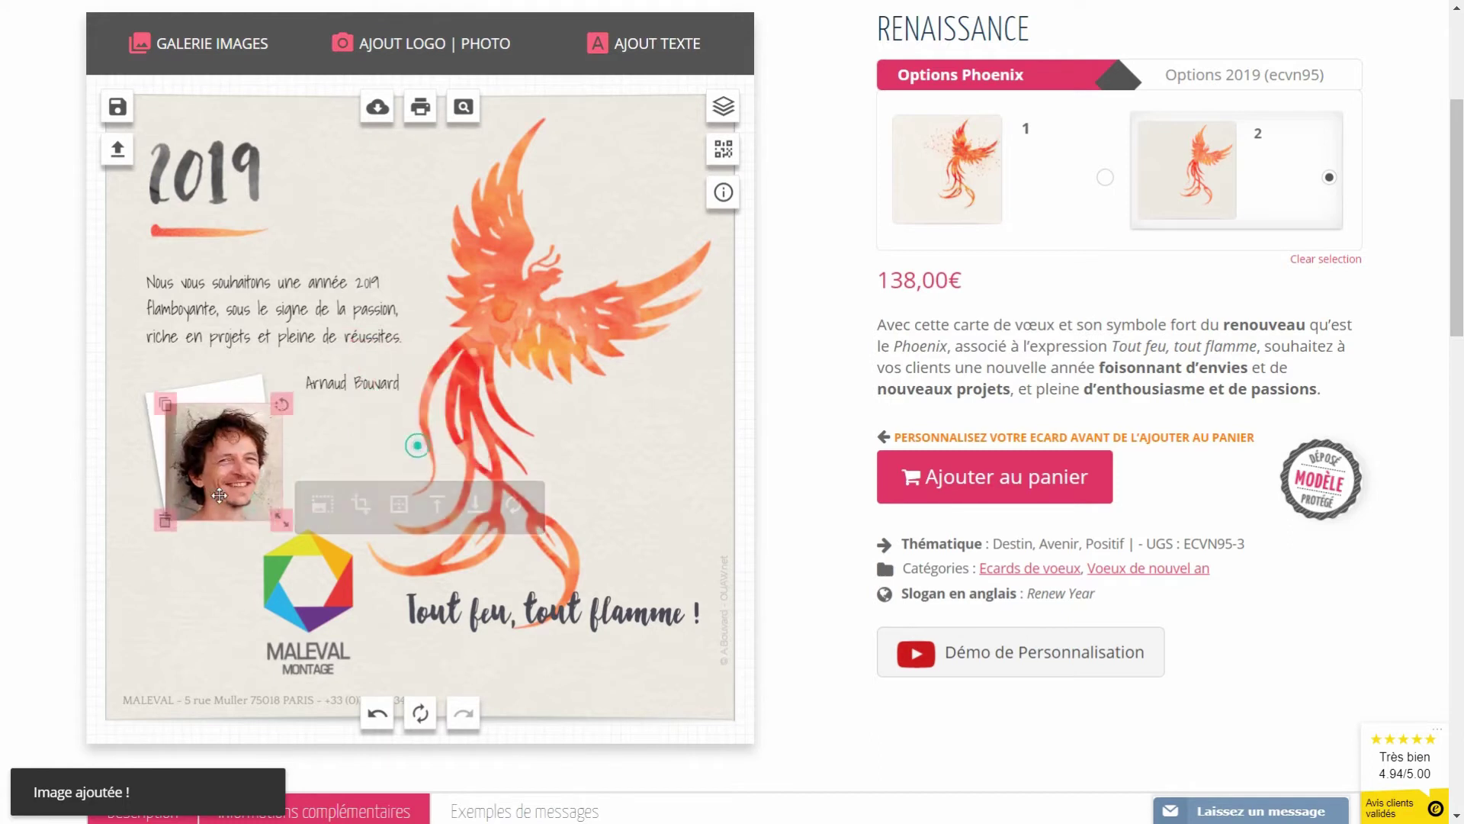
drag(299, 386, 273, 381)
click(421, 482)
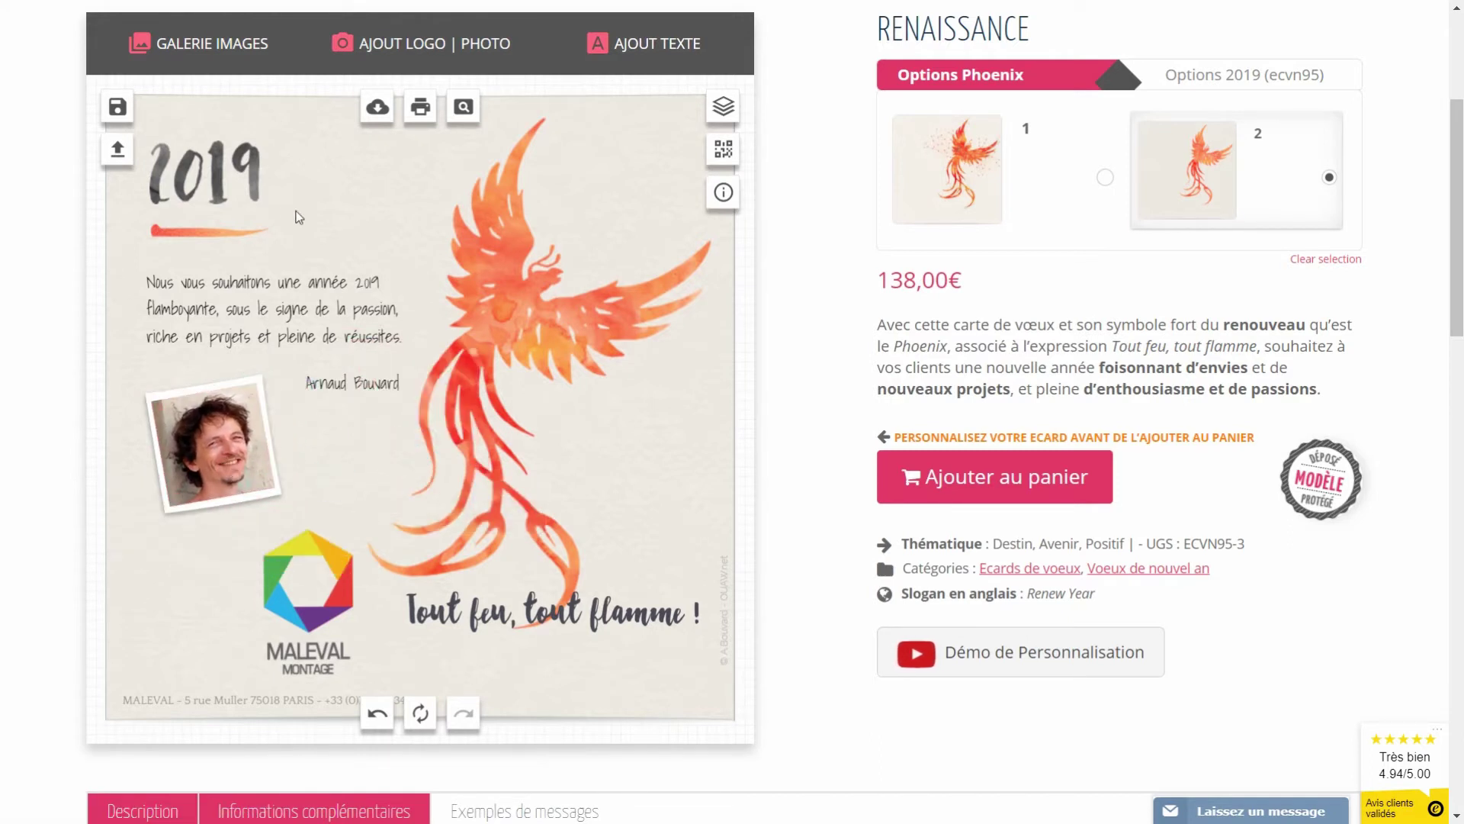
- Add the bronze pushpin from 2- PUNAISES - PINCES and pin the photo's top-left corner
click(206, 61)
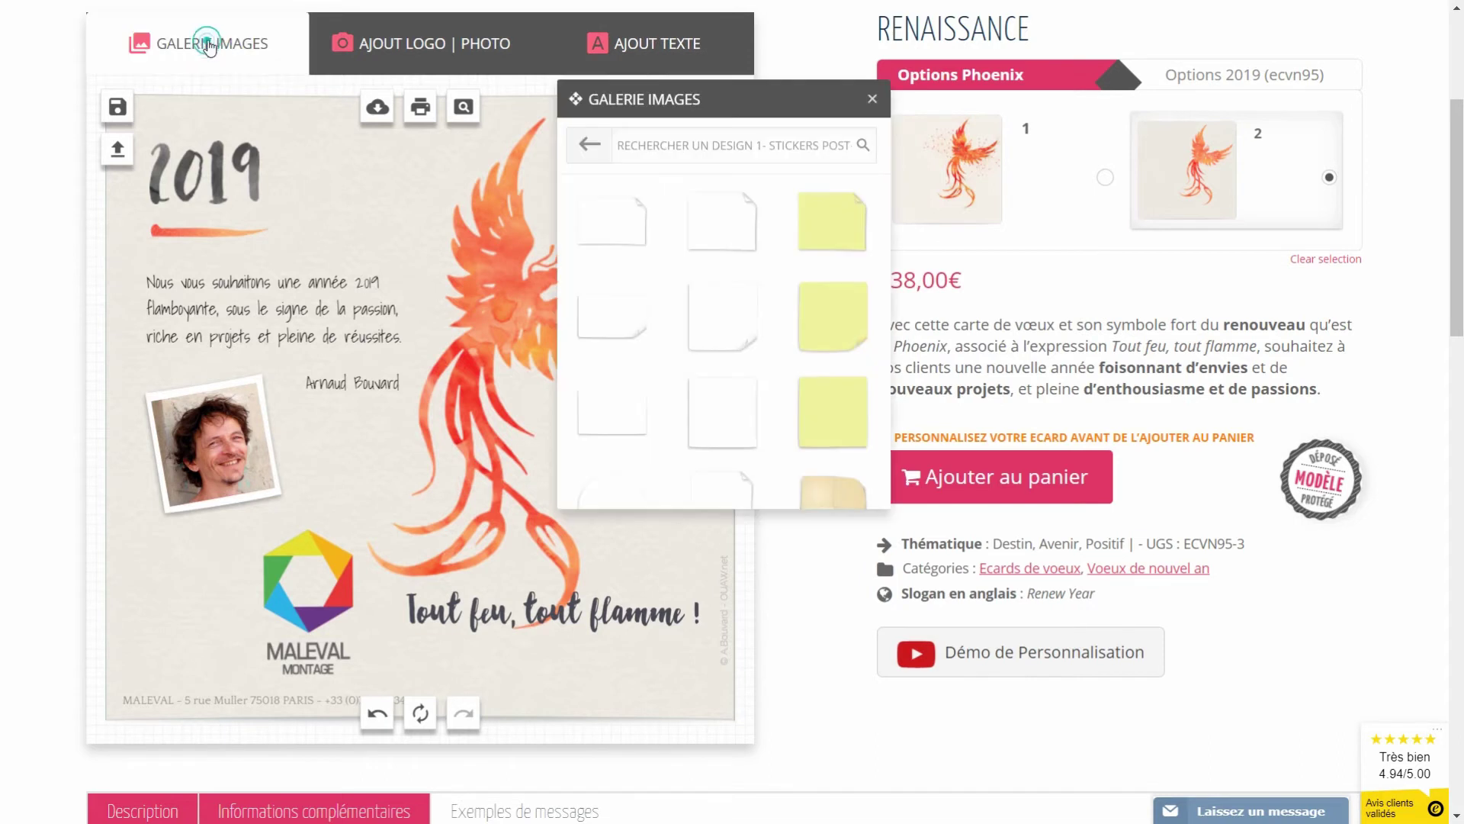
click(592, 152)
click(775, 192)
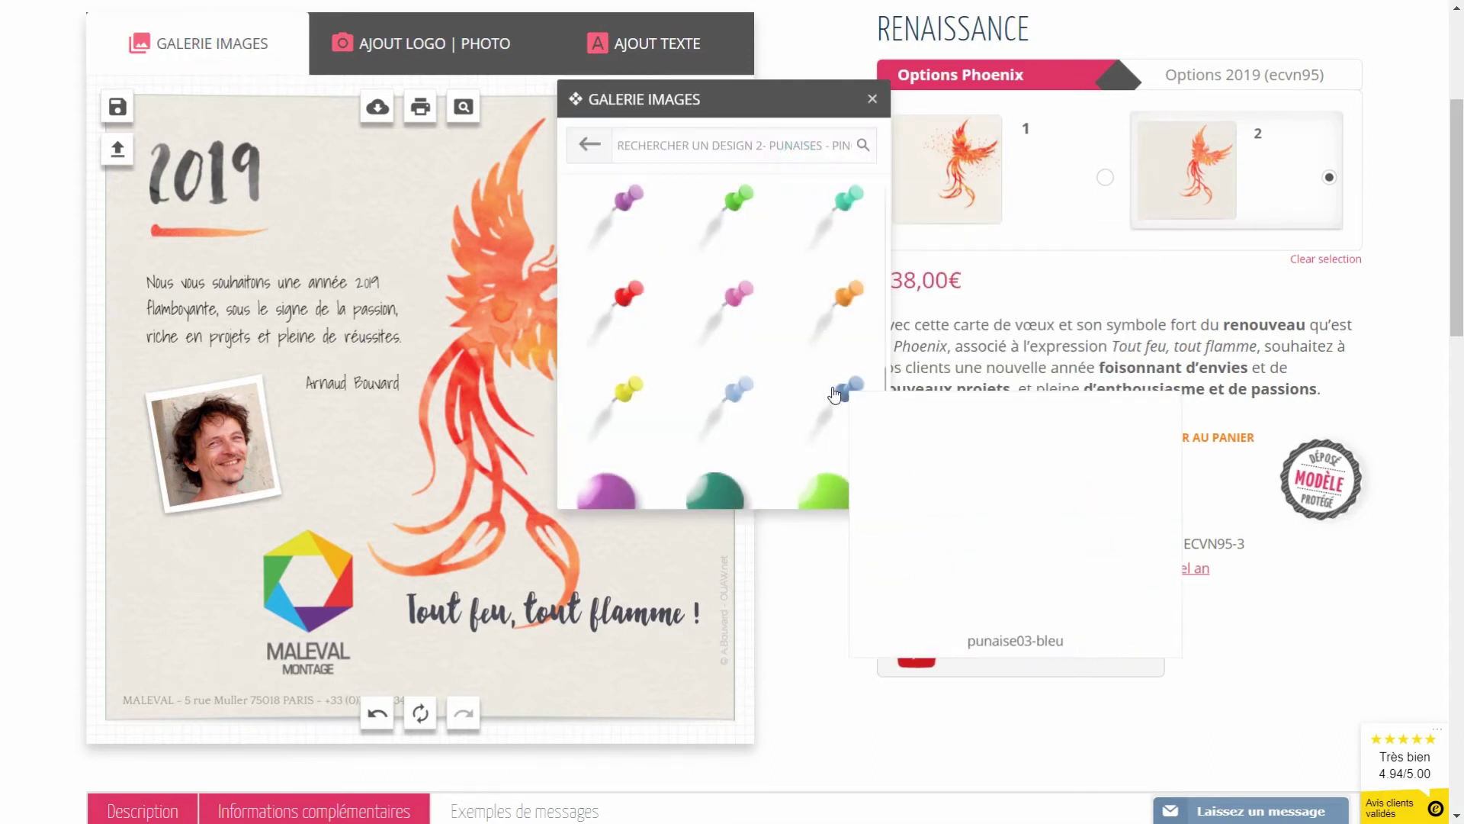
scroll(750, 355, down, 3)
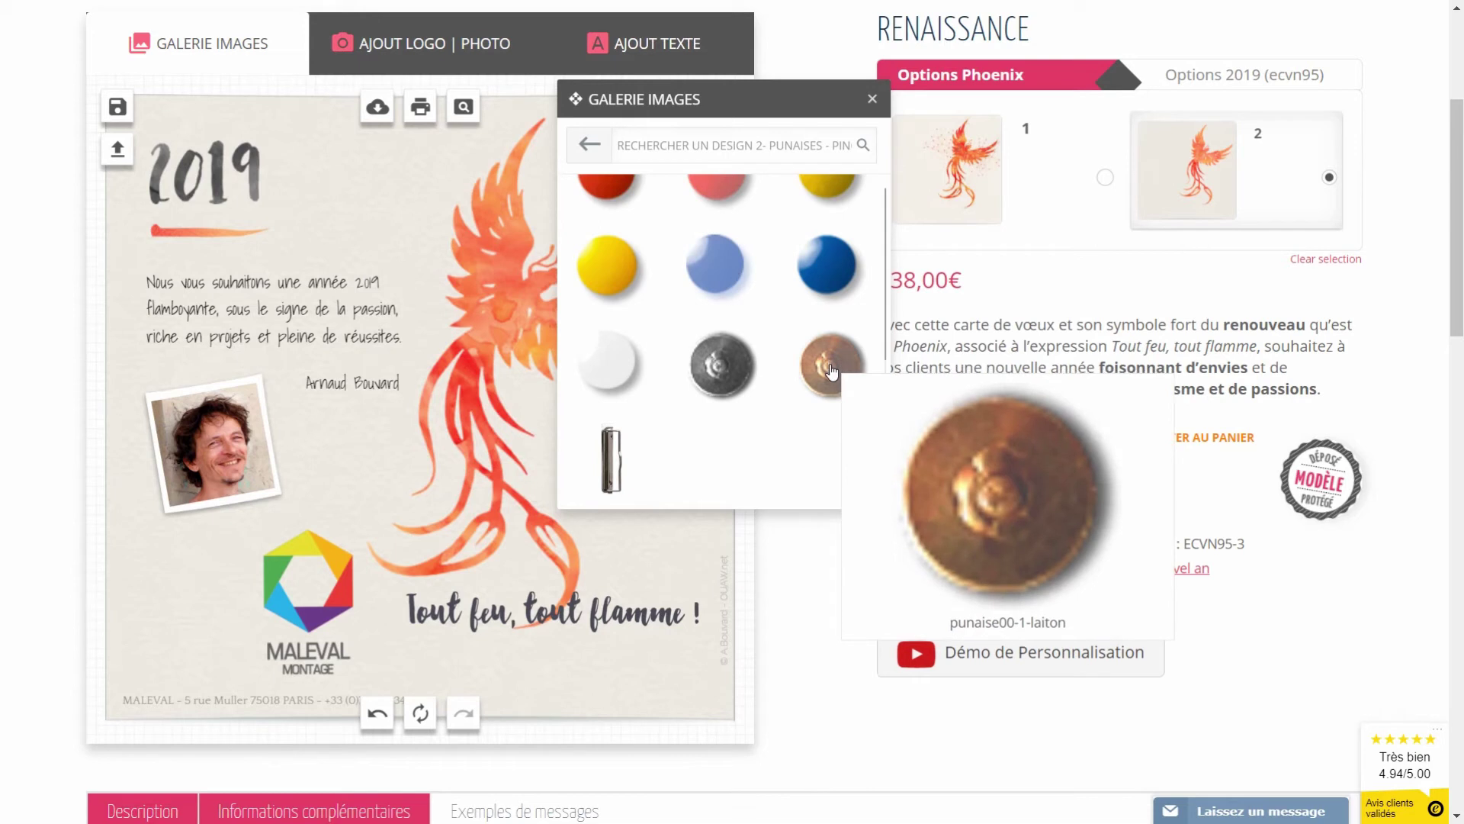
click(830, 364)
drag(411, 416, 165, 388)
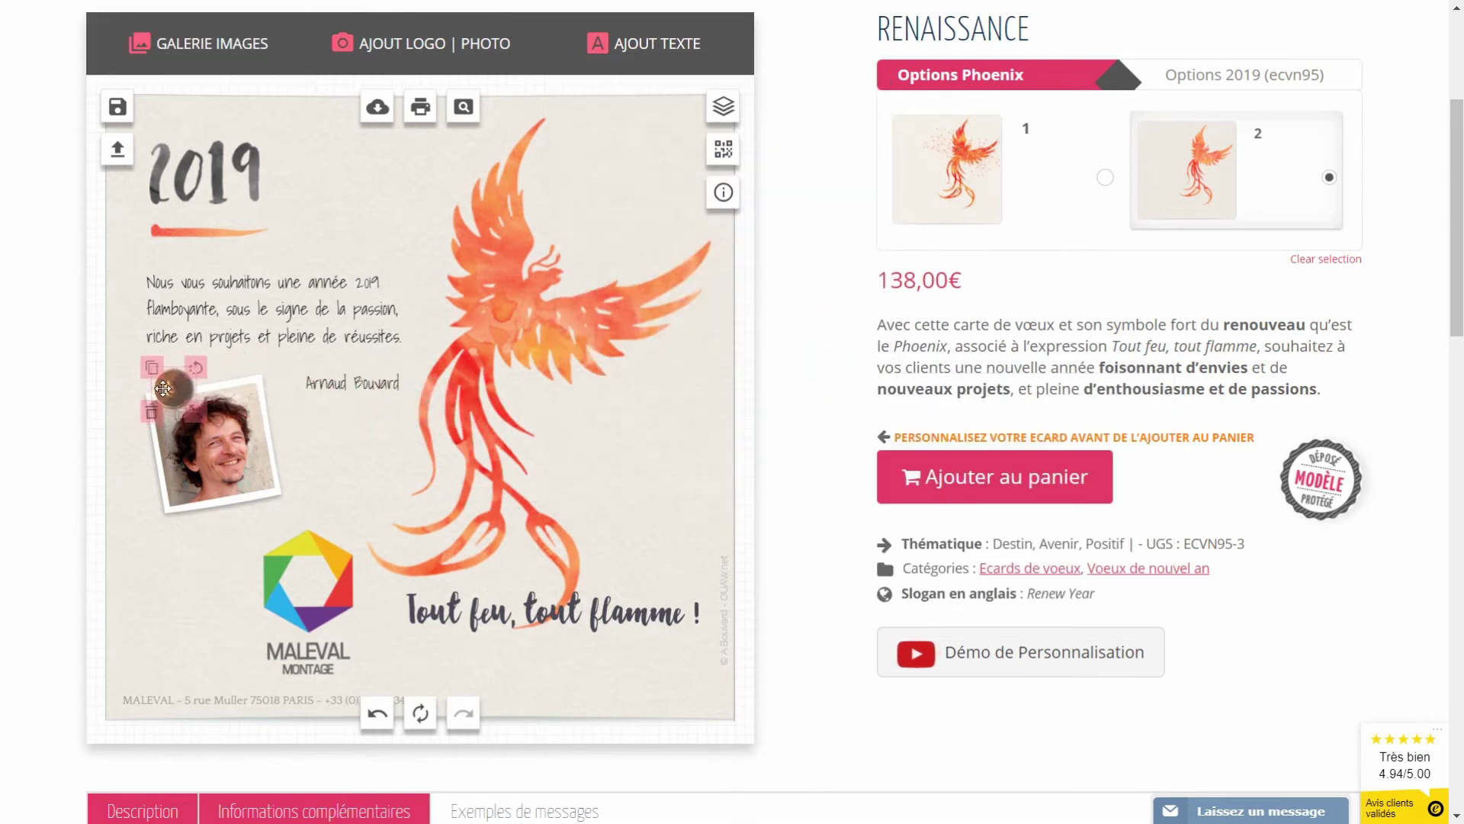
click(367, 440)
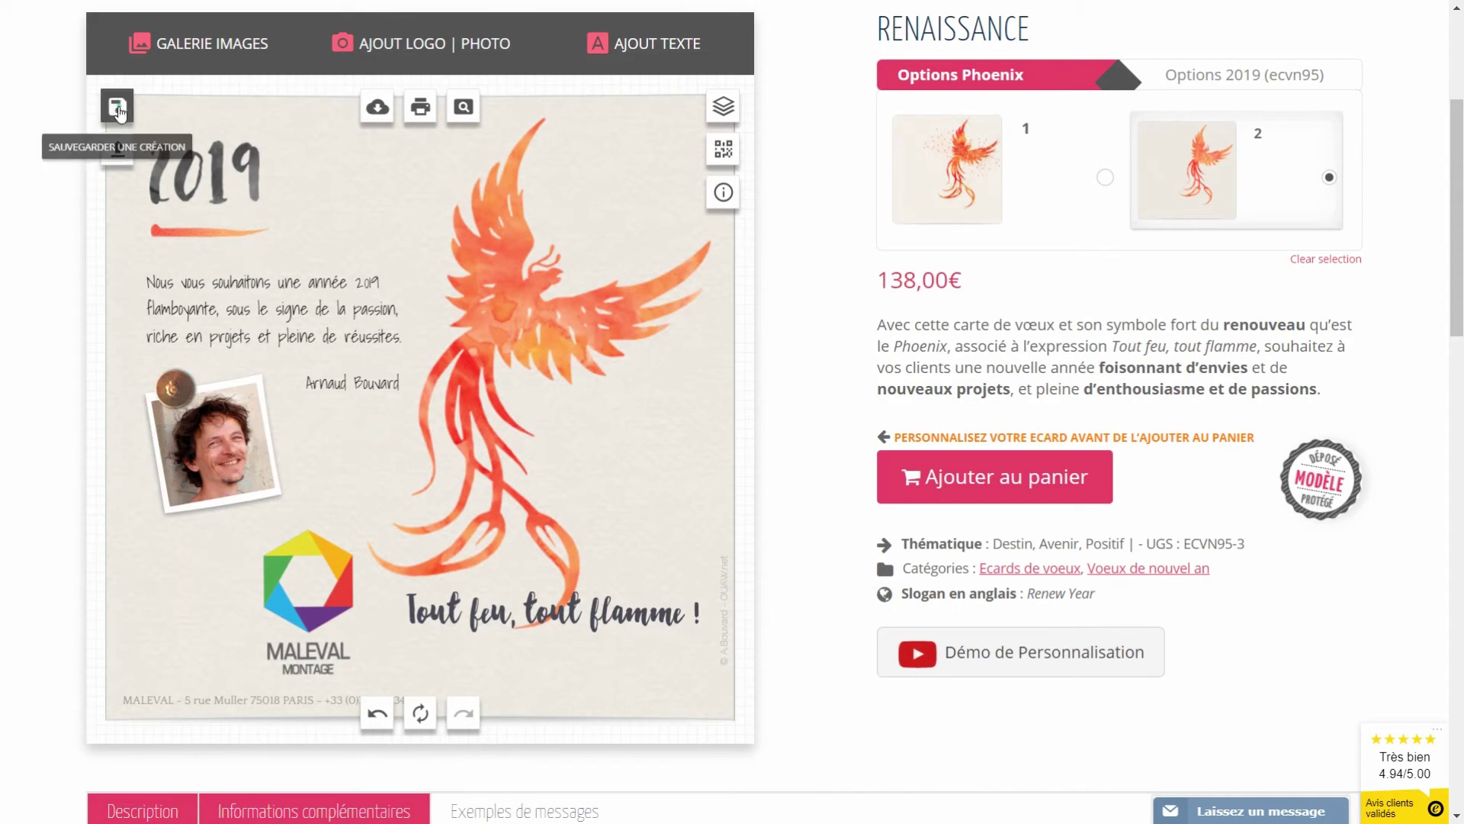
- Save the card with the pinned portrait as the second creation 'crea 2'
click(118, 107)
text(q)
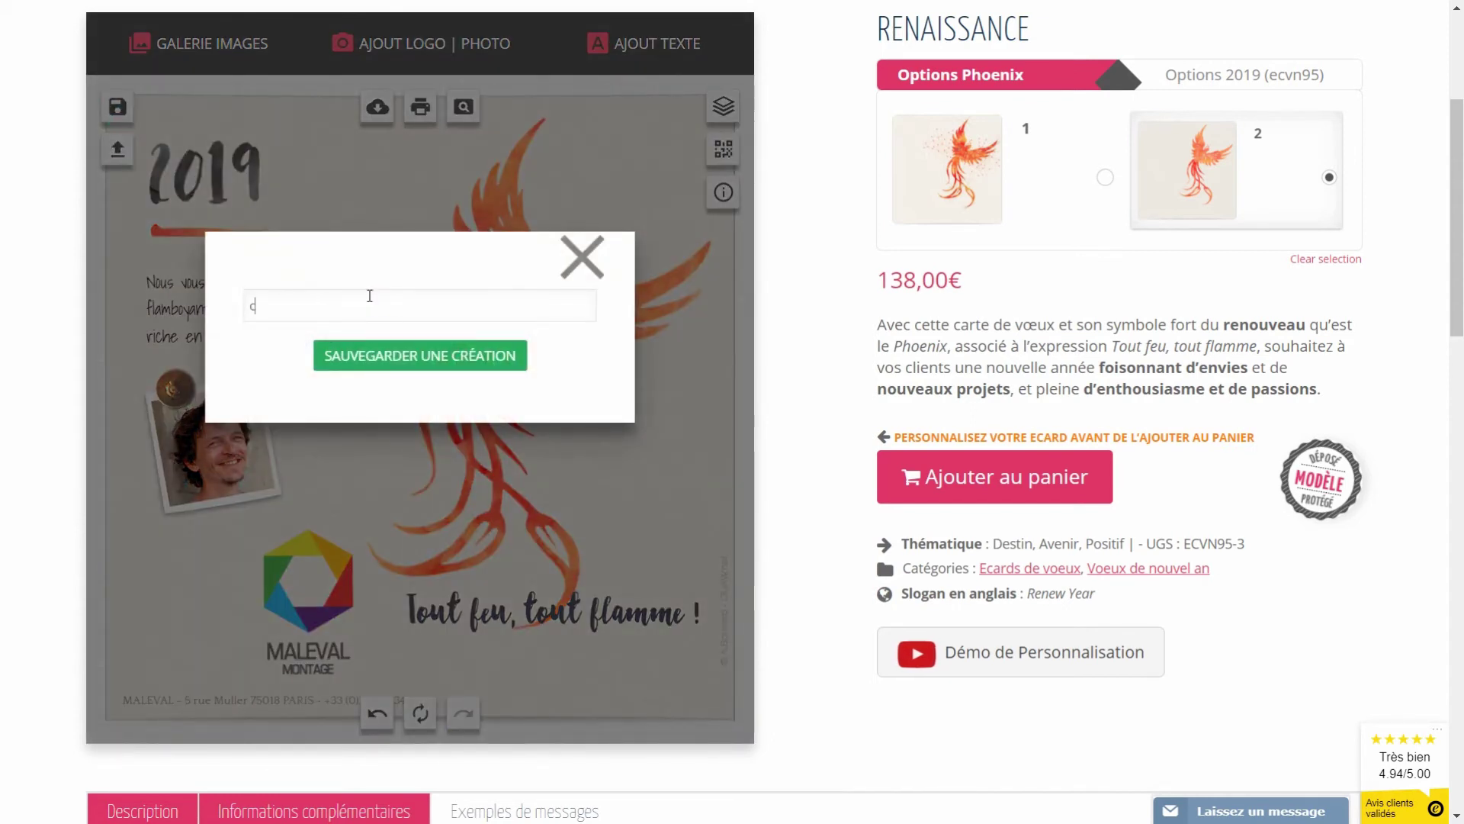
click(446, 357)
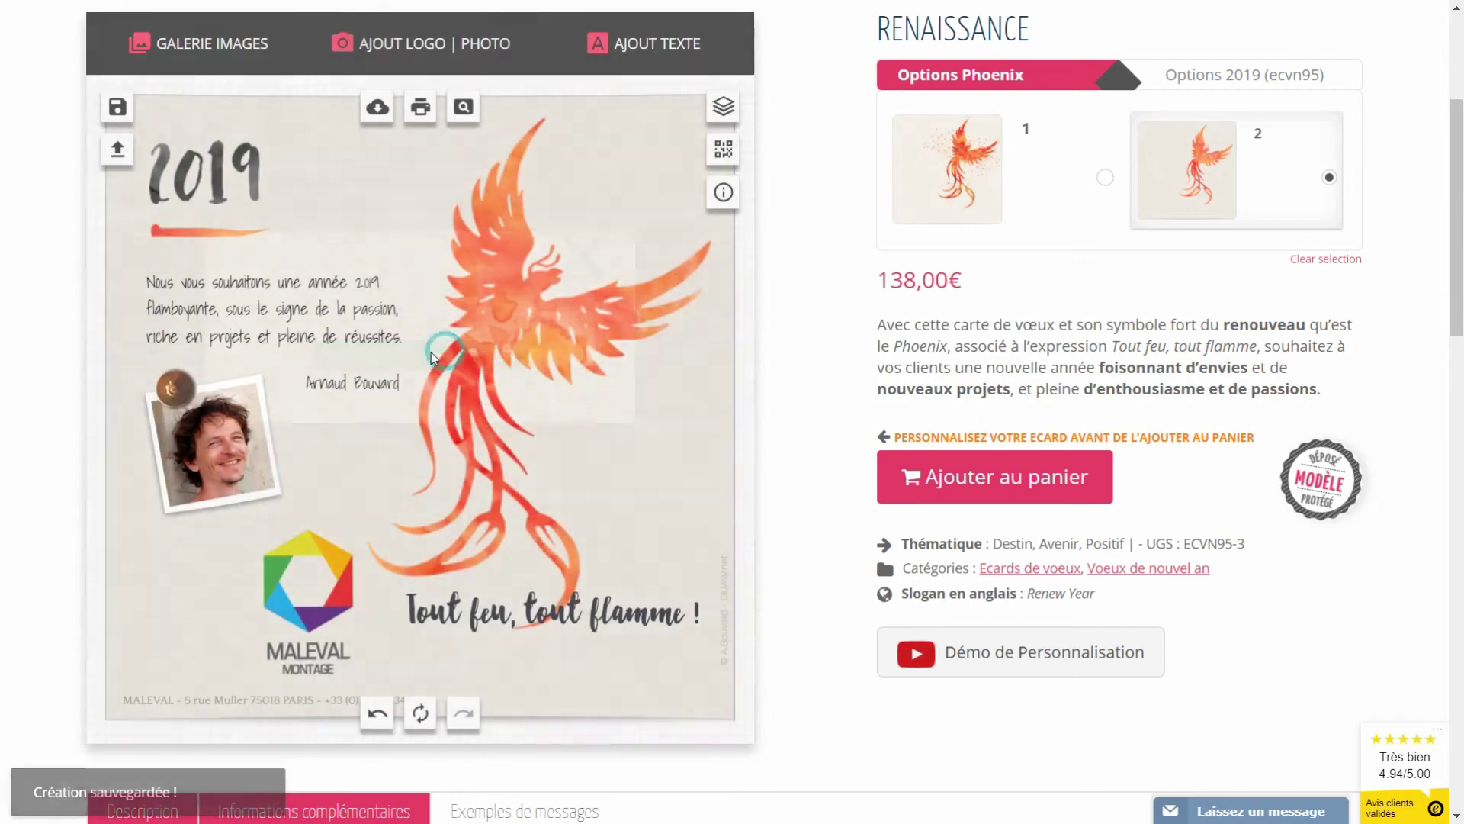
click(117, 157)
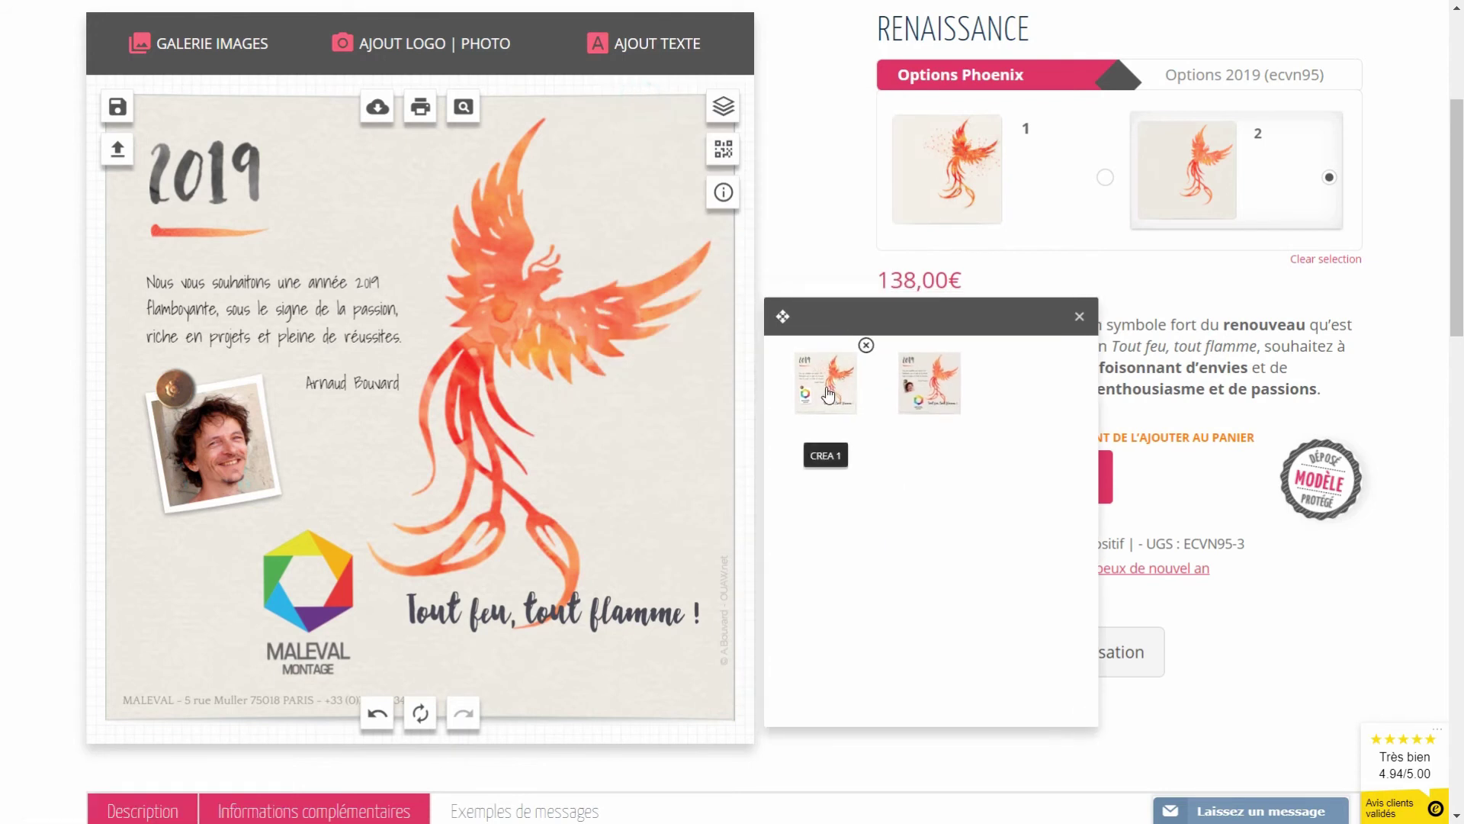
- Load each saved creation in turn, ending with CREA 1 showing the dotted phoenix and pinned MALEVAL note
click(828, 393)
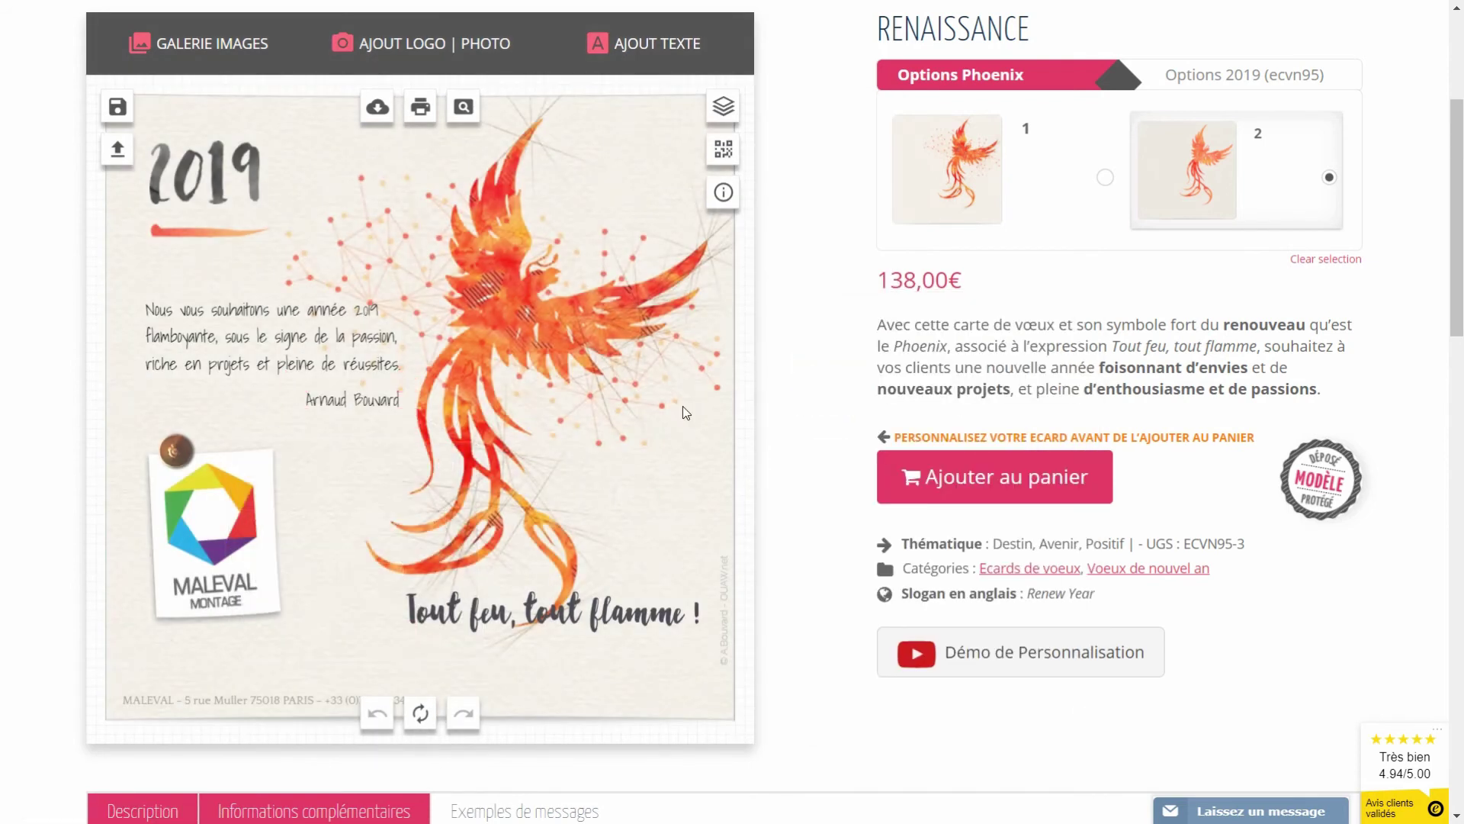
click(117, 149)
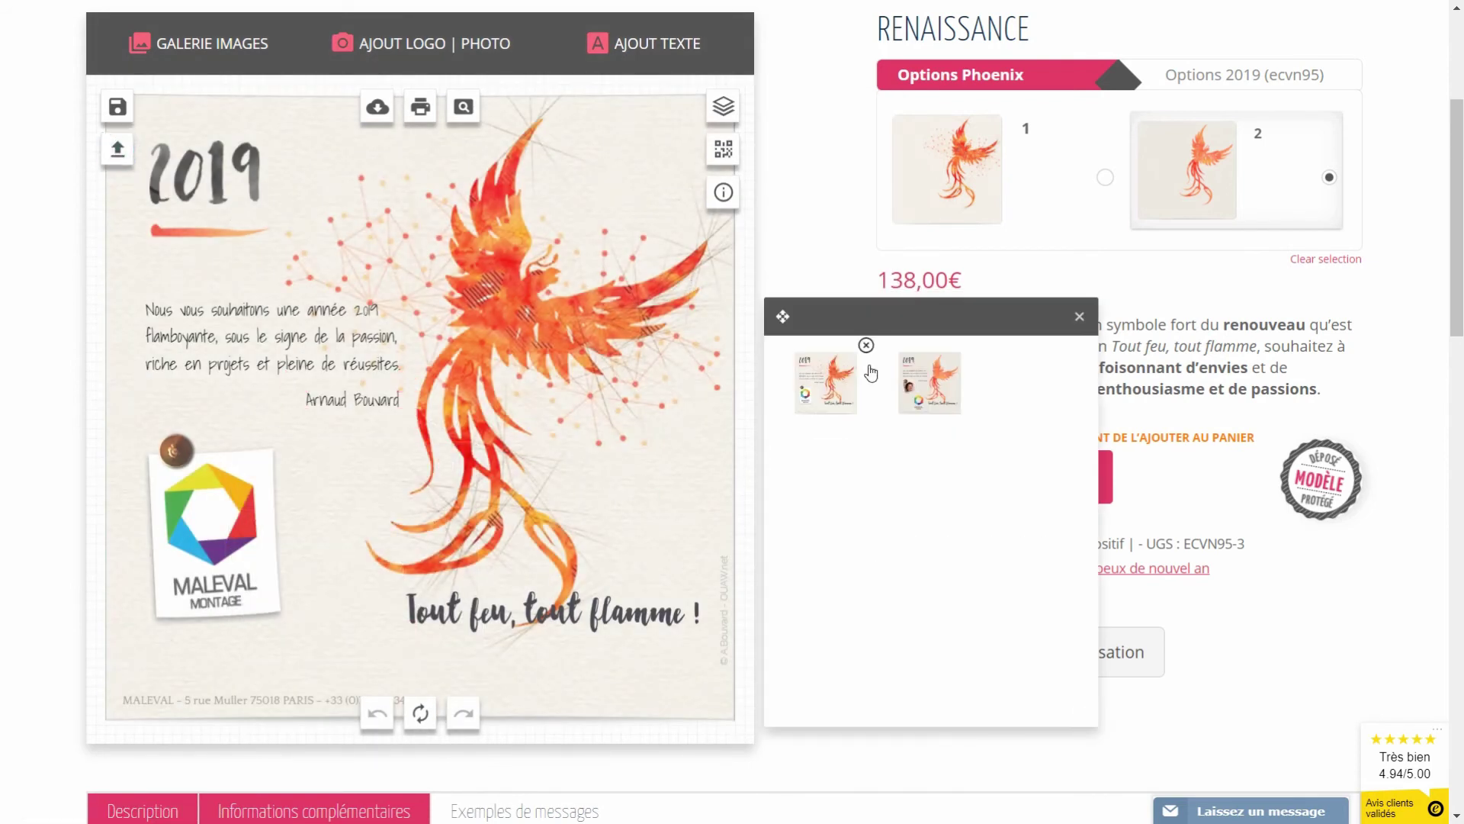
click(930, 379)
click(706, 464)
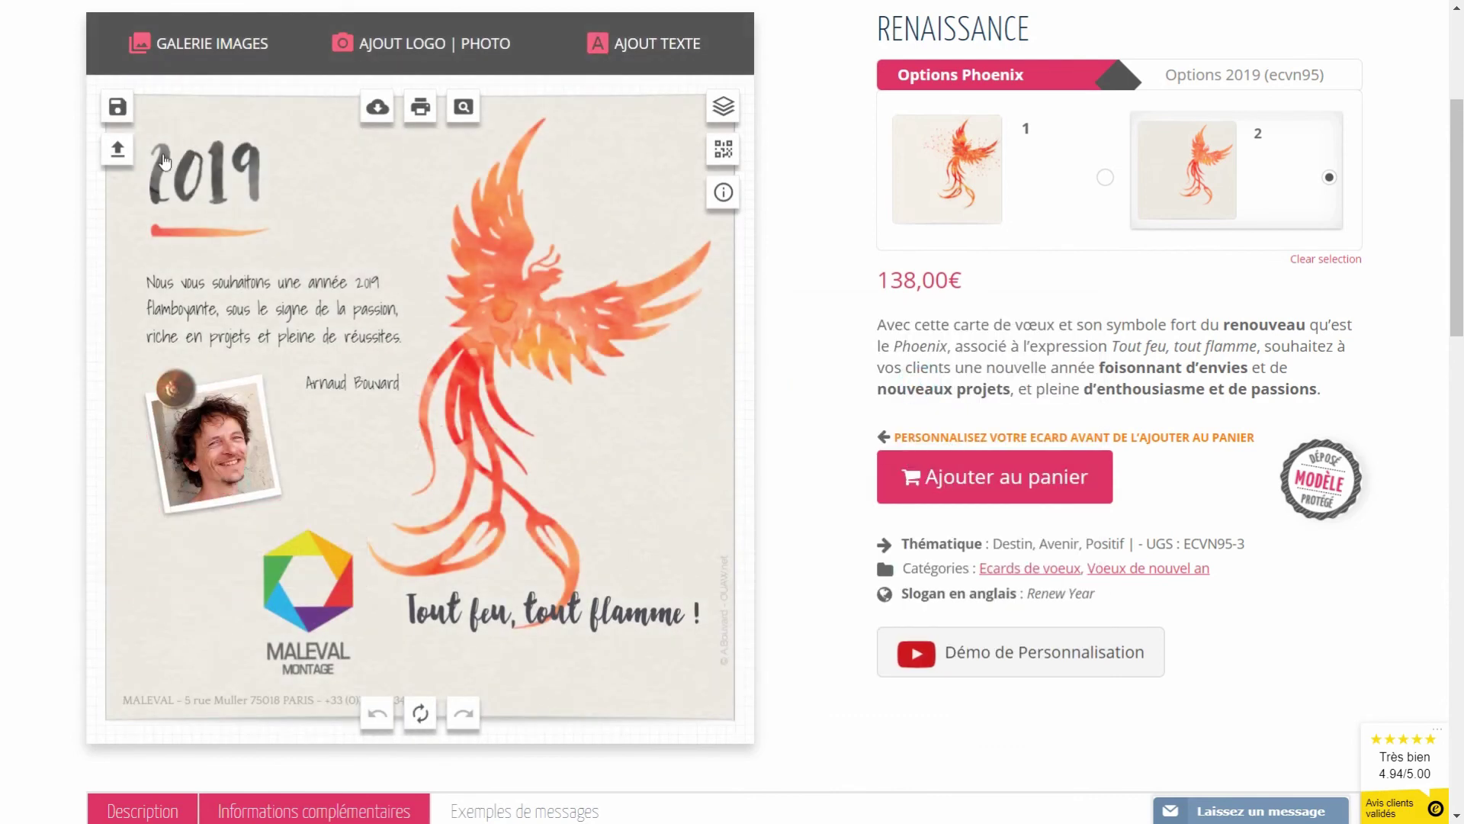
click(116, 150)
click(807, 379)
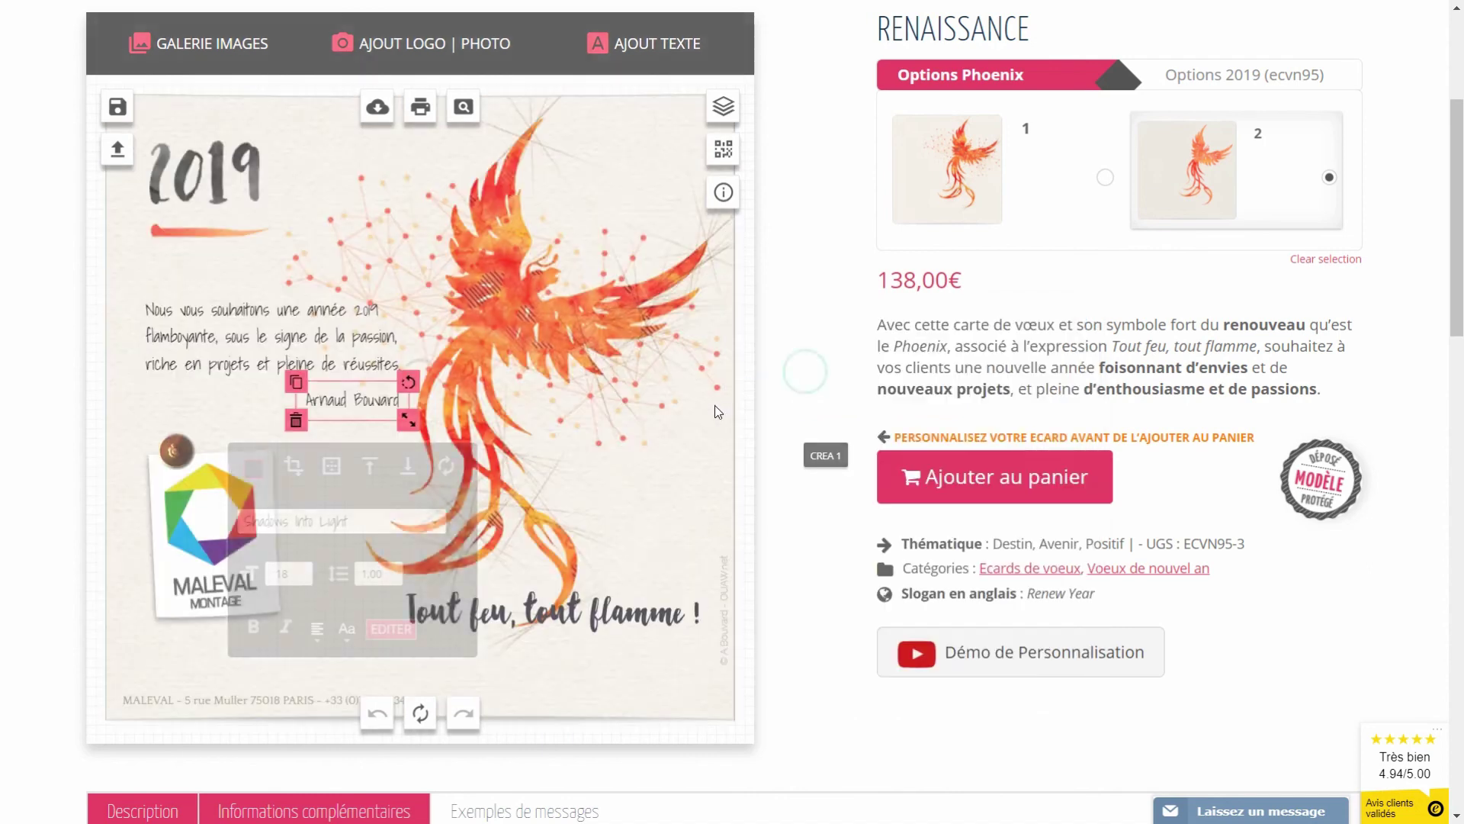
click(784, 363)
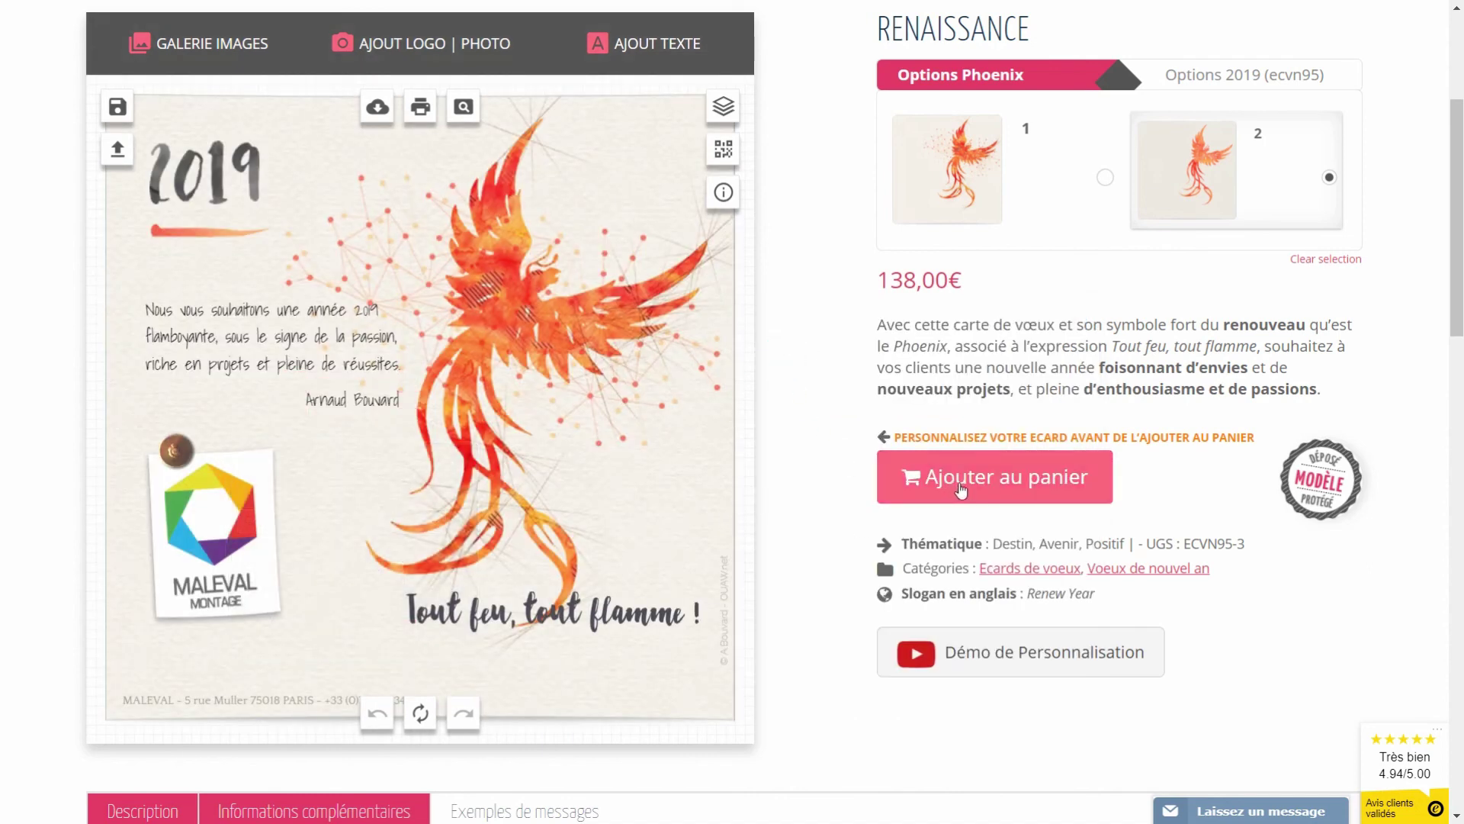